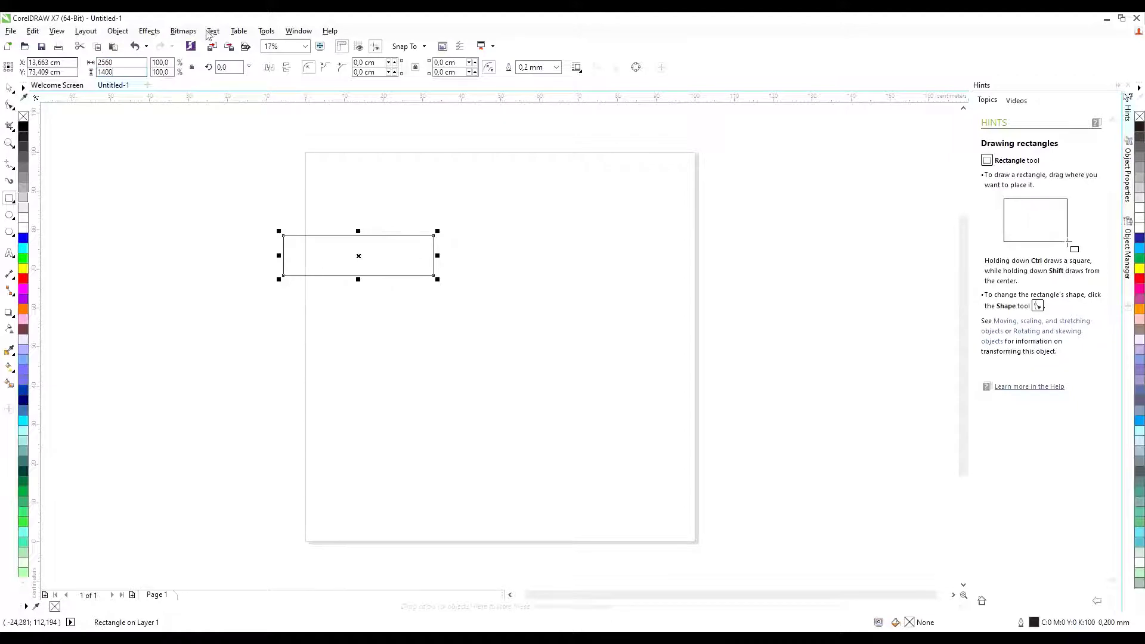
Apply the banner dimensions to a rectangle, then delete the oversized rectangle.
{"action": "key", "text": "Return"}
{"action": "left_click", "coordinate": [9, 87]}
{"action": "scroll", "coordinate": [294, 156], "scroll_direction": "down", "scroll_amount": 8}
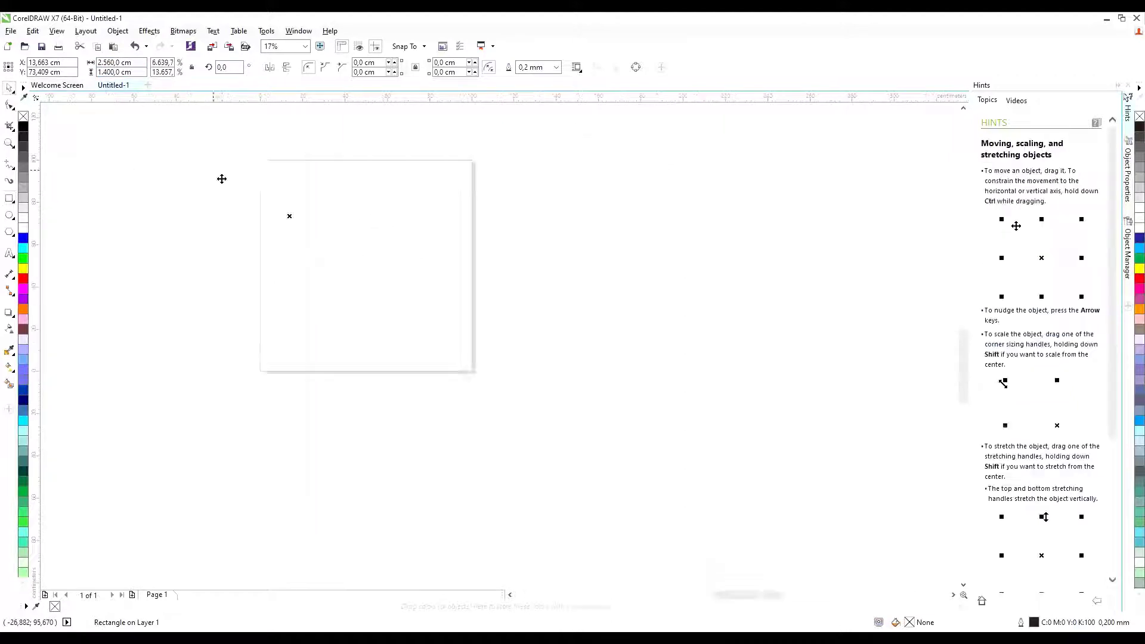
{"action": "scroll", "coordinate": [658, 346], "scroll_direction": "down", "scroll_amount": 1}
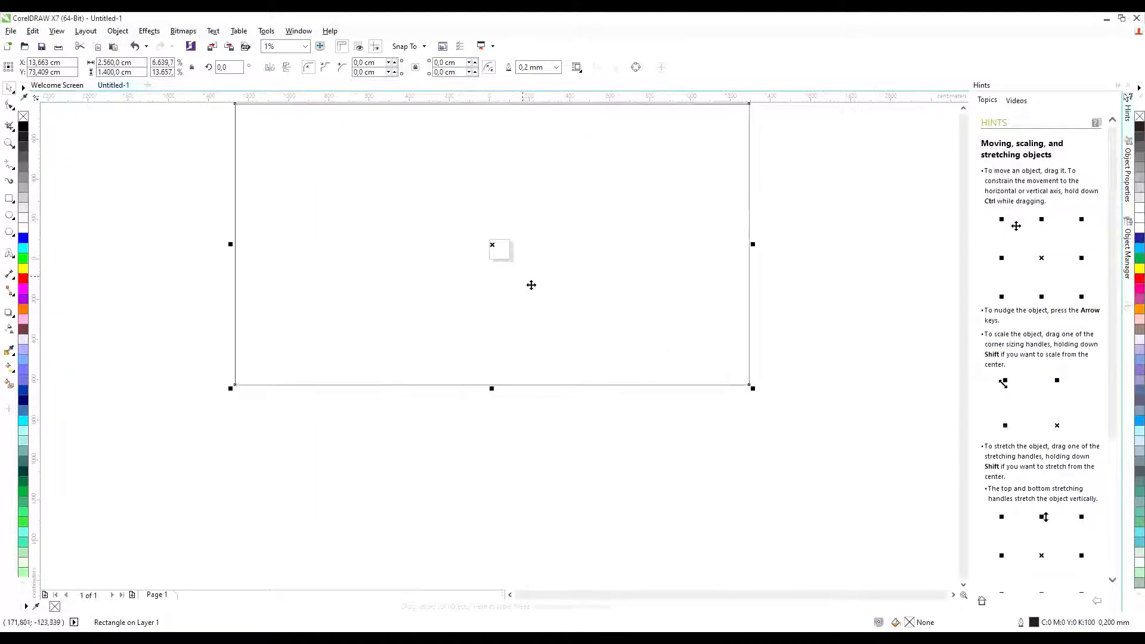
{"action": "left_click_drag", "start_coordinate": [531, 284], "coordinate": [549, 361]}
{"action": "left_click", "coordinate": [553, 154]}
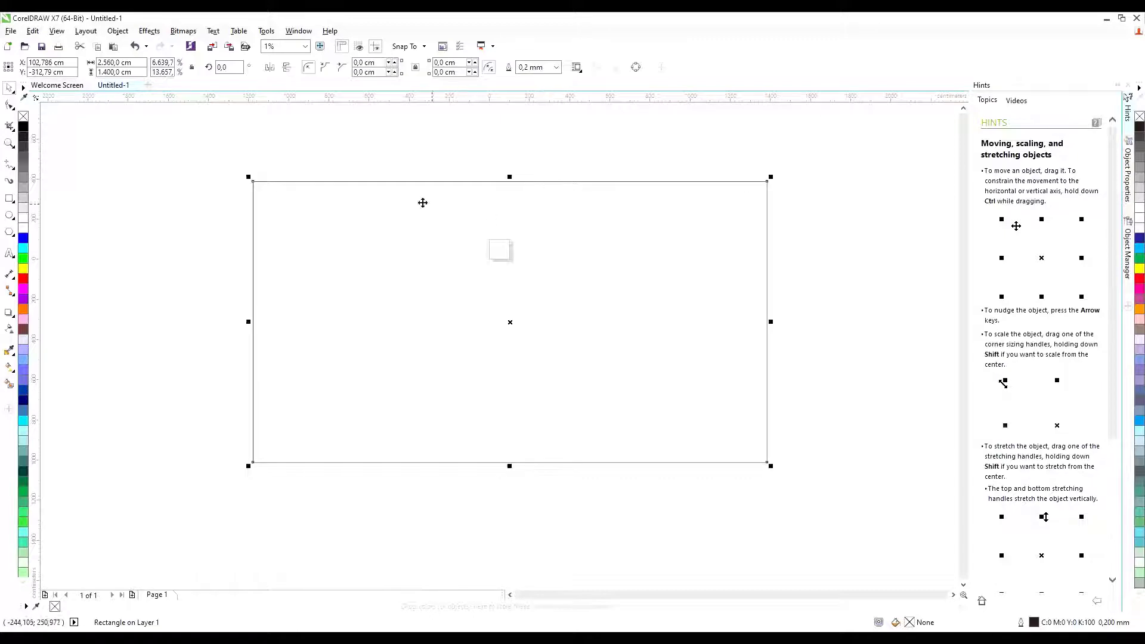
{"action": "left_click", "coordinate": [128, 62]}
{"action": "type", "text": "2560"}
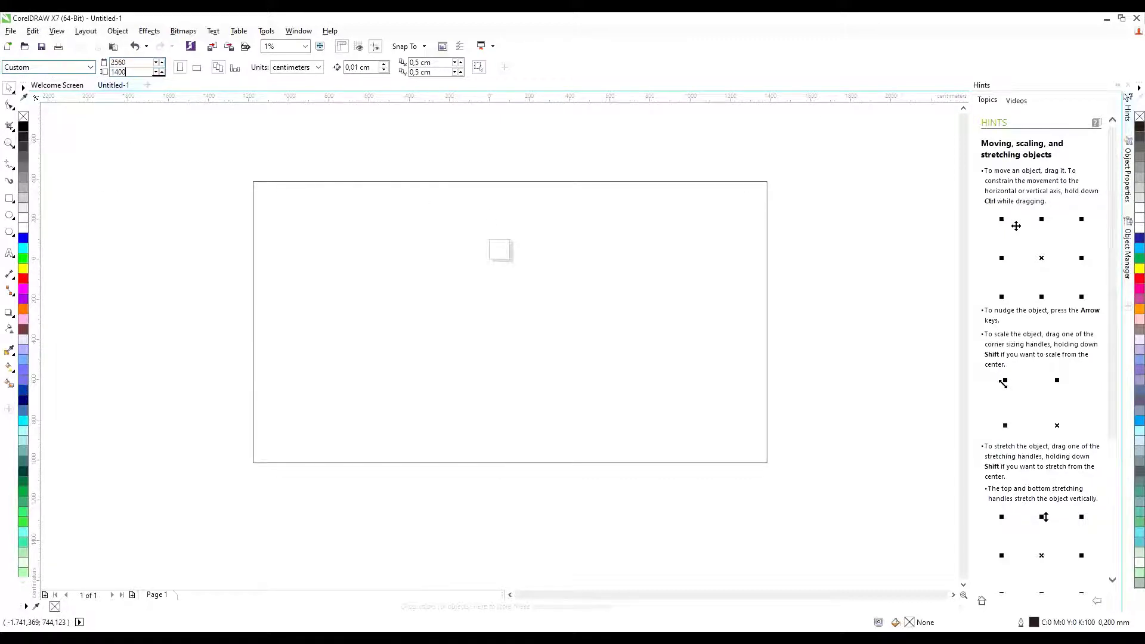
{"action": "key", "text": "Return"}
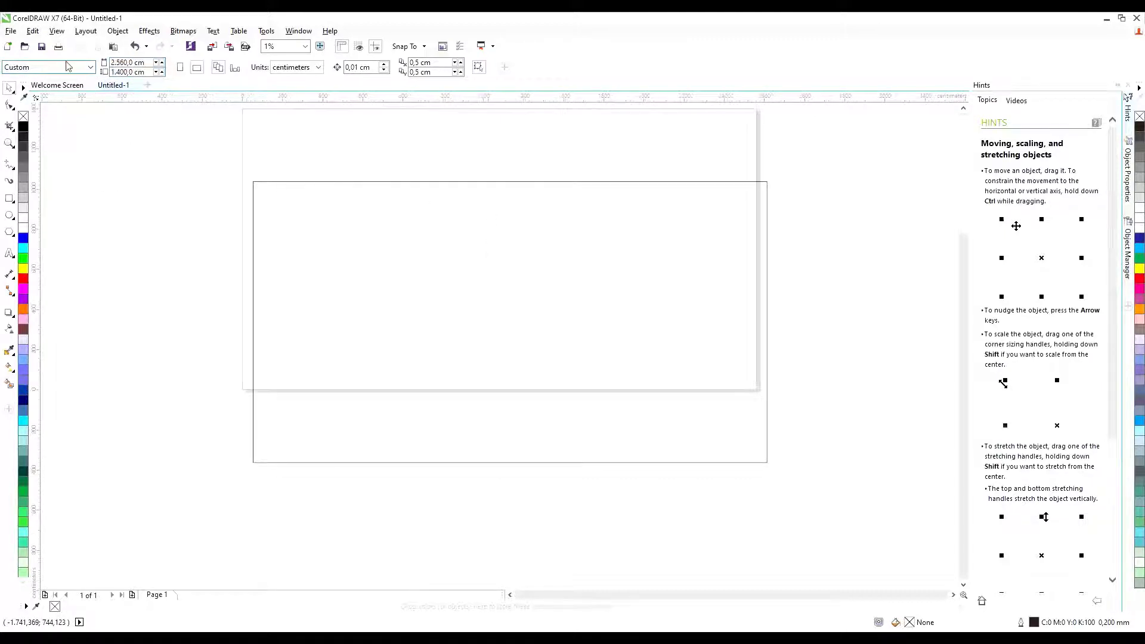
{"action": "left_click", "coordinate": [714, 391]}
{"action": "key", "text": "Delete"}
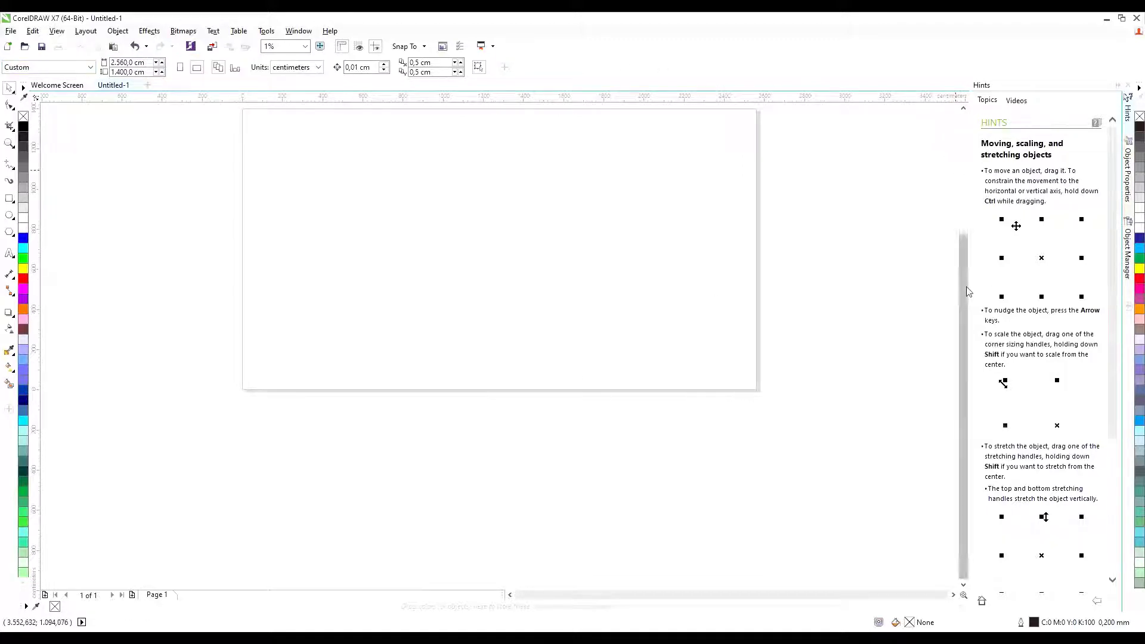
{"action": "scroll", "coordinate": [963, 358], "scroll_direction": "up", "scroll_amount": 2}
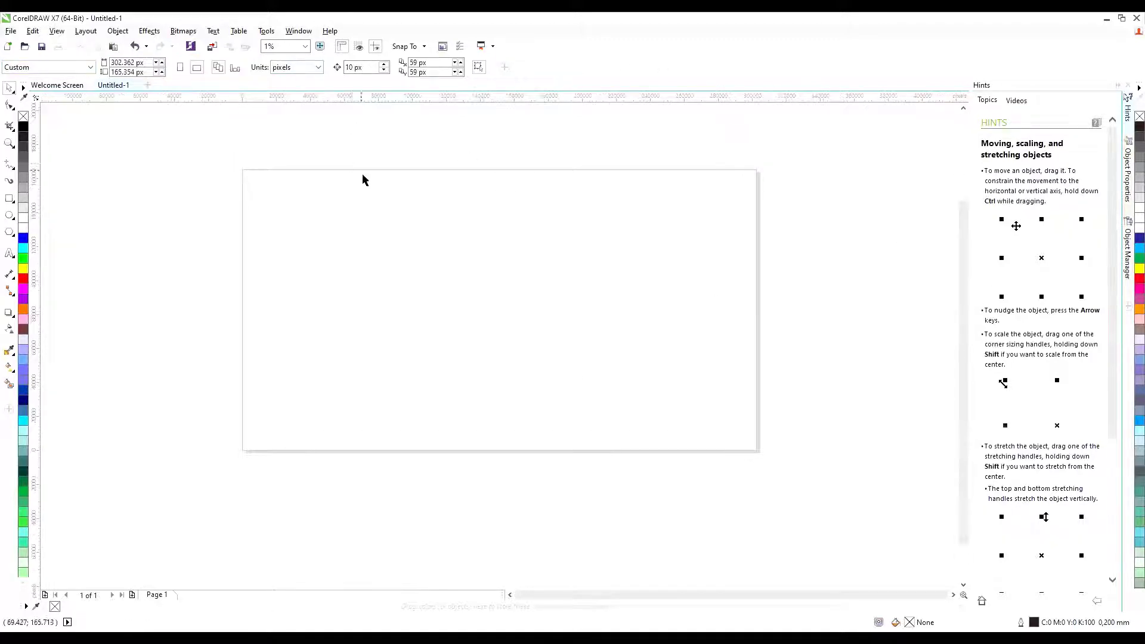
Set the page size to 2560 × 1400 px.
{"action": "left_click", "coordinate": [130, 62]}
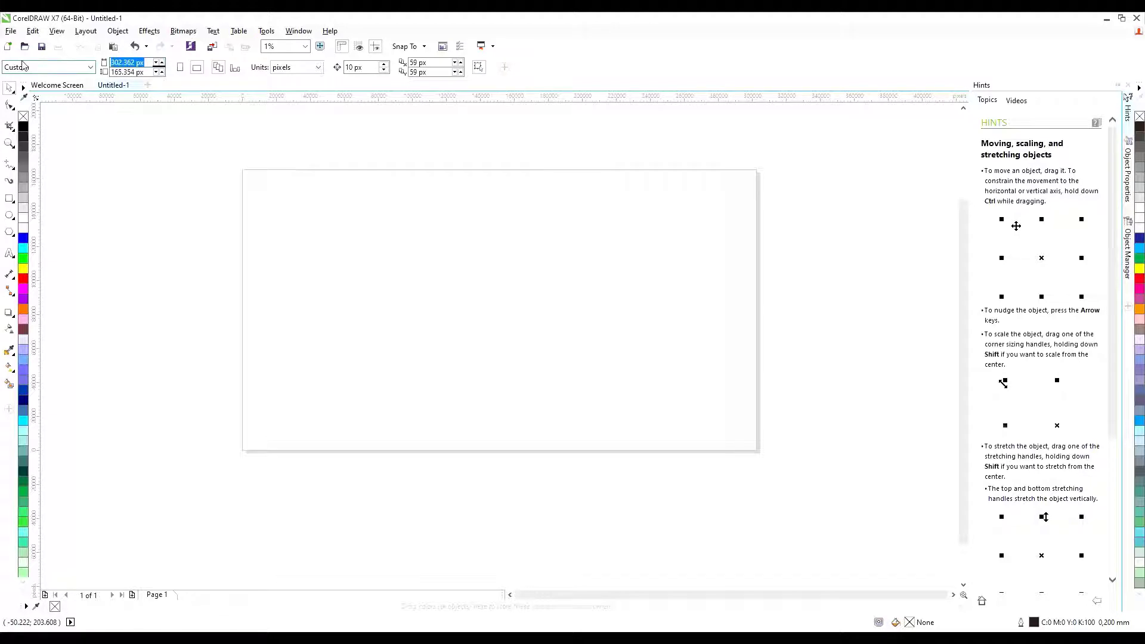
{"action": "type", "text": "2560"}
{"action": "key", "text": "Tab"}
{"action": "type", "text": "1"}
{"action": "key", "text": "Return"}
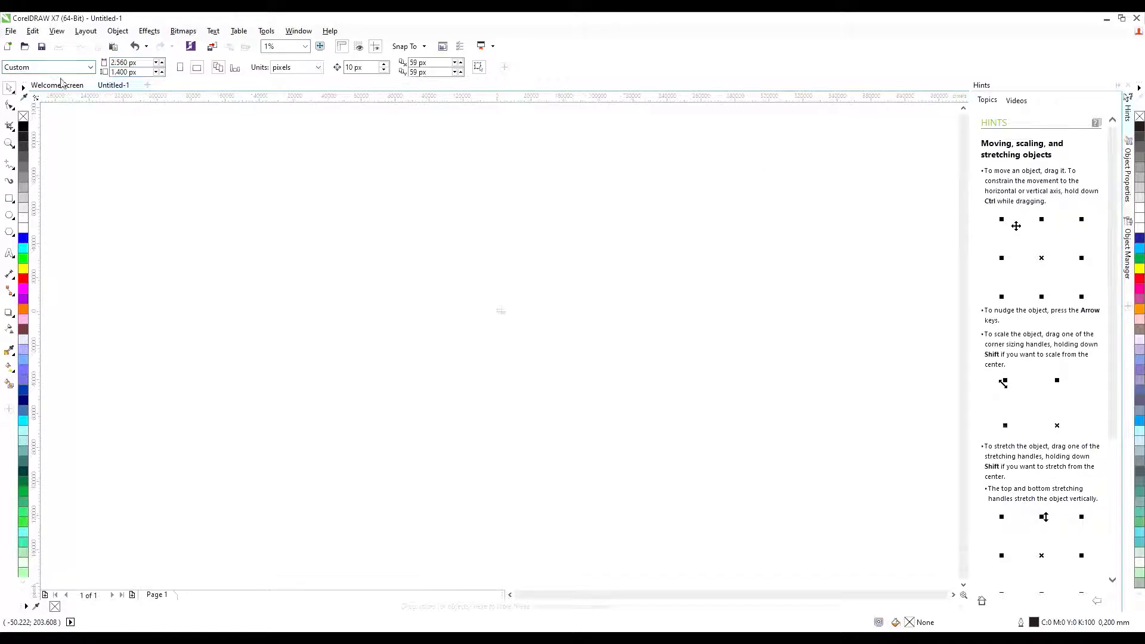
Zoom in and add a rectangle frame exactly matching the page.
{"action": "key", "text": "z"}
{"action": "scroll", "coordinate": [545, 343], "scroll_direction": "up", "scroll_amount": 3}
{"action": "scroll", "coordinate": [235, 227], "scroll_direction": "up", "scroll_amount": 2}
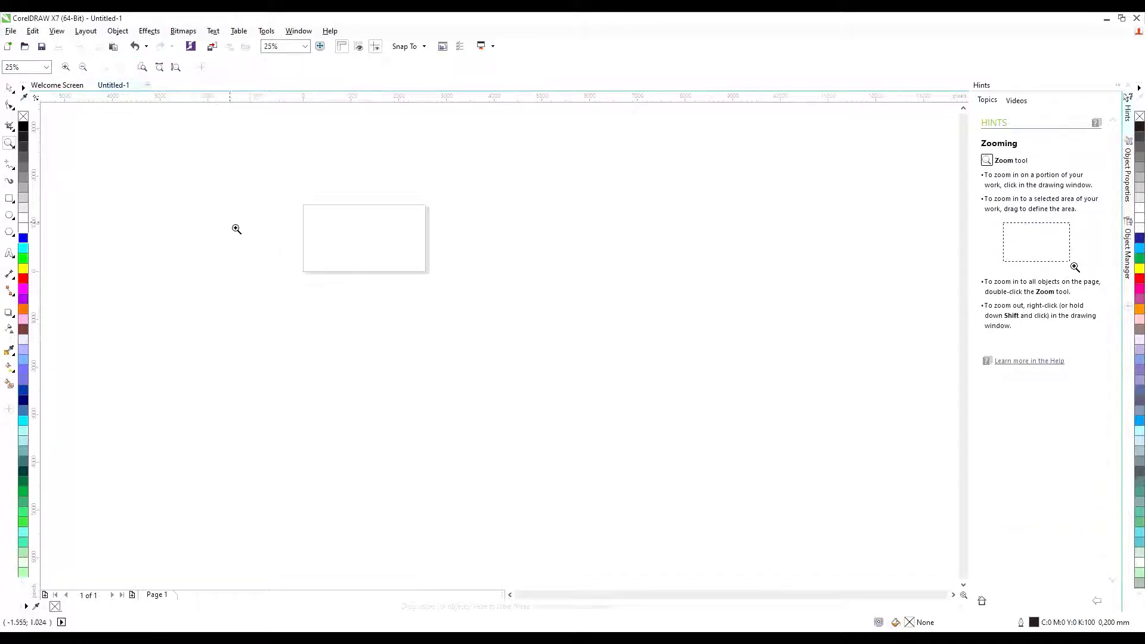
{"action": "scroll", "coordinate": [323, 201], "scroll_direction": "up", "scroll_amount": 2}
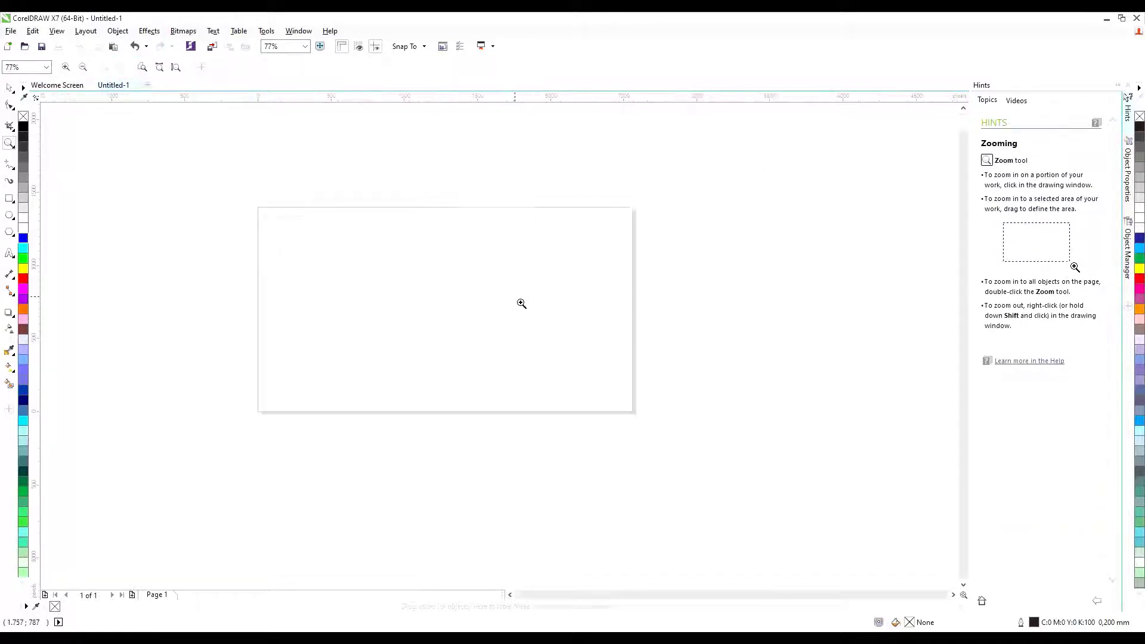
{"action": "double_click", "coordinate": [10, 200]}
{"action": "left_click", "coordinate": [265, 171]}
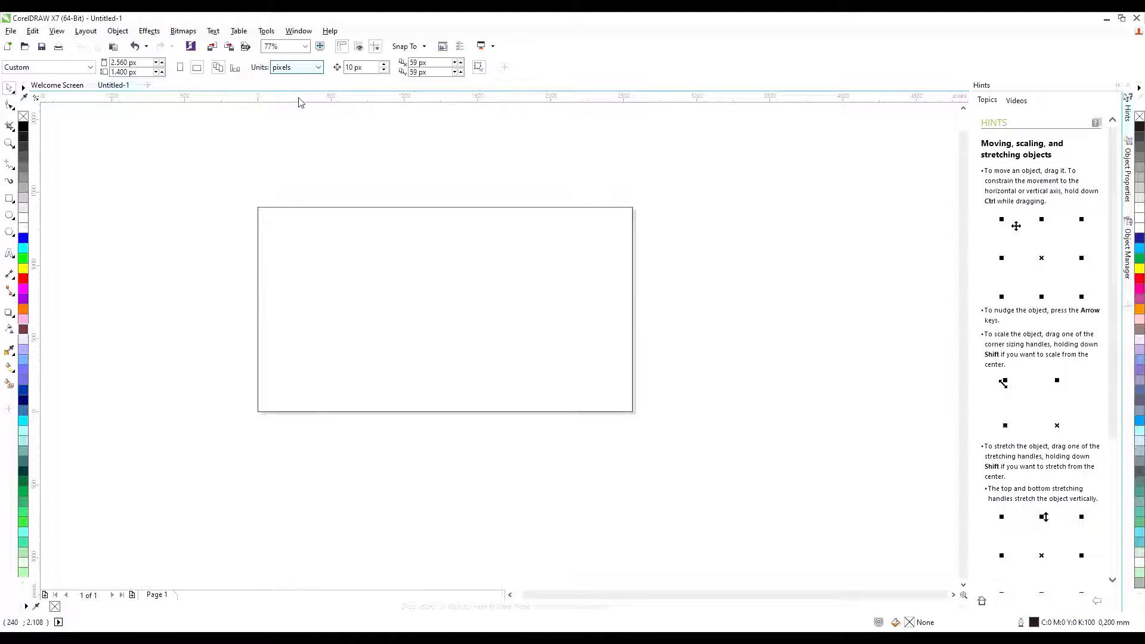
Delete the two extra rectangles, leaving only the page frame.
{"action": "scroll", "coordinate": [557, 170], "scroll_direction": "down", "scroll_amount": 2}
{"action": "left_click", "coordinate": [547, 207]}
{"action": "key", "text": "Delete"}
{"action": "left_click", "coordinate": [560, 225]}
{"action": "key", "text": "Delete"}
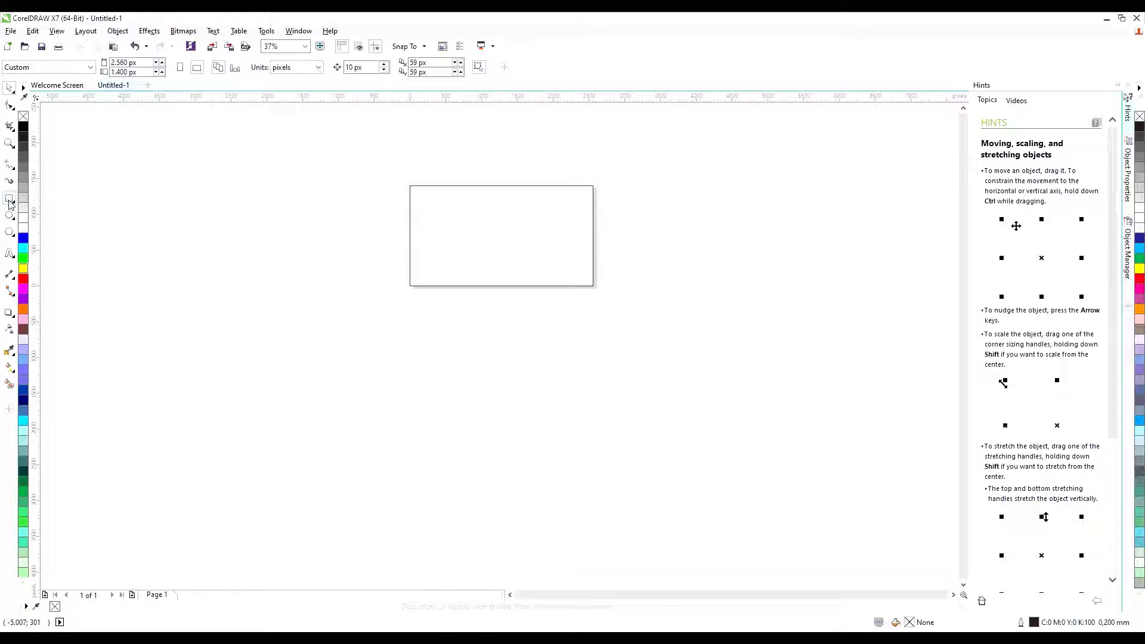
{"action": "left_click", "coordinate": [10, 202]}
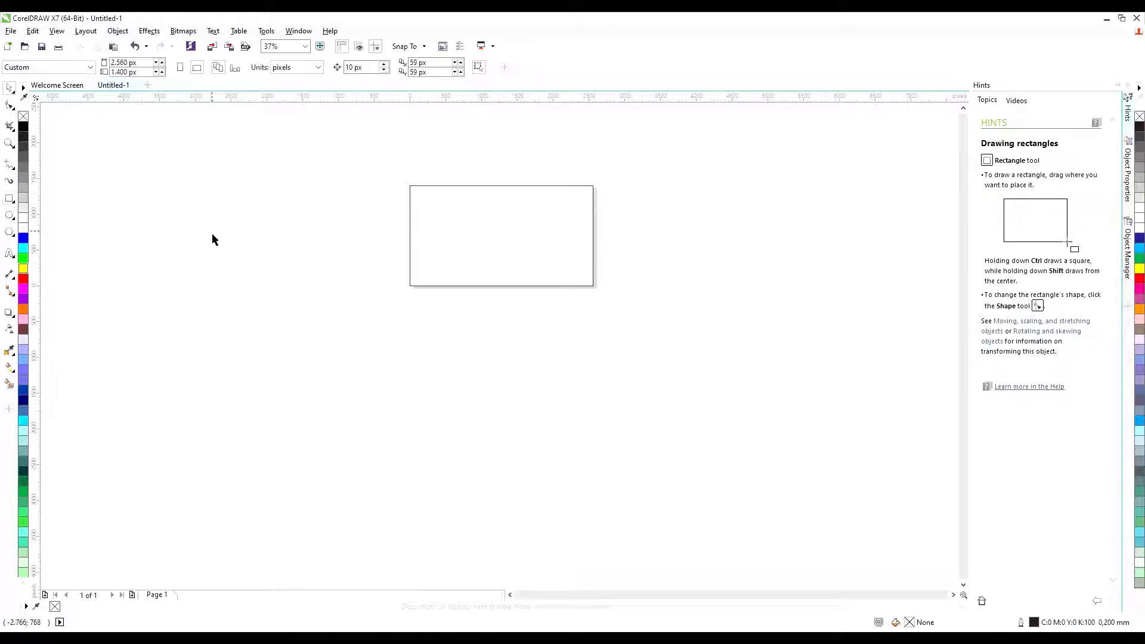
Type the title HOME STICKER and move it onto the page.
{"action": "left_click", "coordinate": [10, 253]}
{"action": "left_click", "coordinate": [269, 266]}
{"action": "type", "text": "N"}
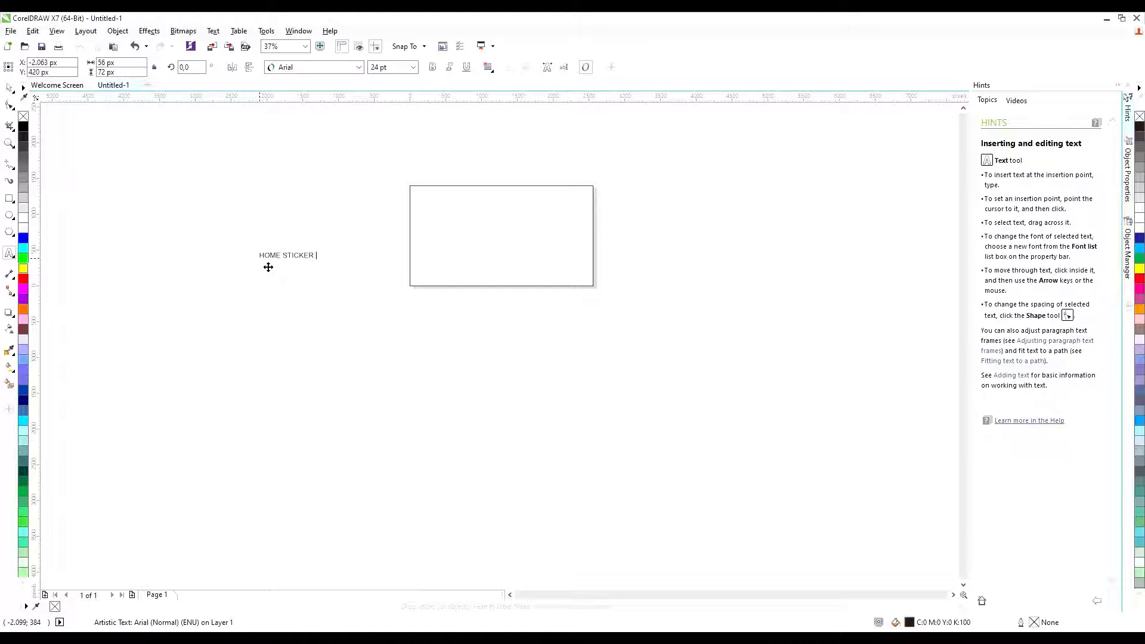
{"action": "key", "text": "ctrl+space"}
{"action": "left_click", "coordinate": [294, 276]}
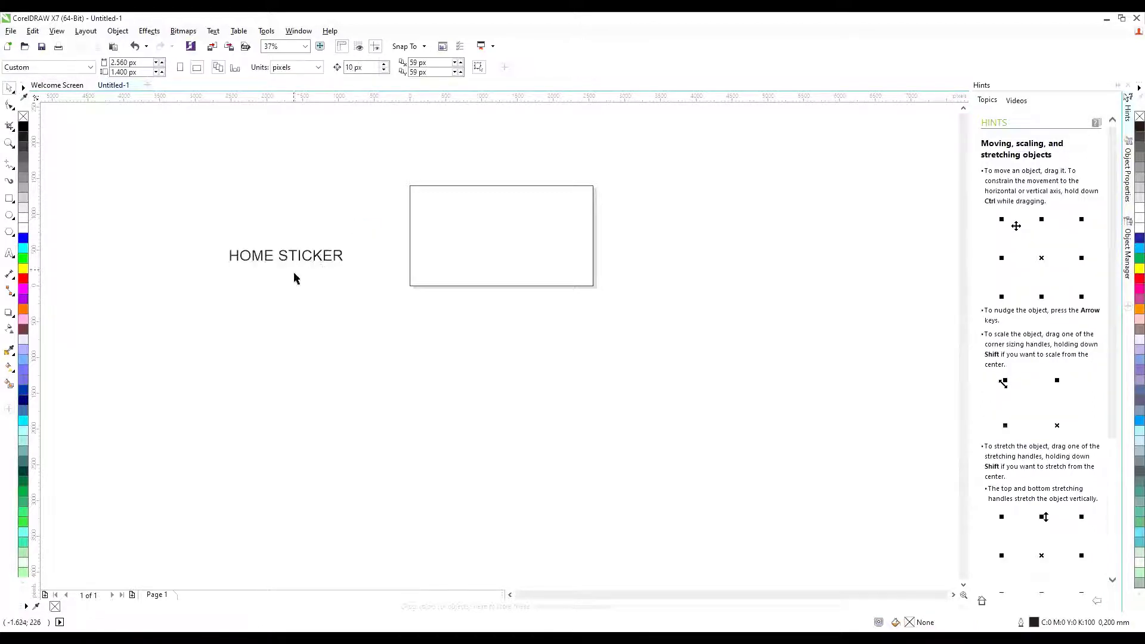
{"action": "left_click_drag", "start_coordinate": [293, 256], "coordinate": [493, 210]}
{"action": "left_click", "coordinate": [652, 194]}
Change the title's font to Impact.
{"action": "scroll", "coordinate": [561, 197], "scroll_direction": "up", "scroll_amount": 3}
{"action": "left_click", "coordinate": [529, 255]}
{"action": "scroll", "coordinate": [334, 149], "scroll_direction": "down", "scroll_amount": 2}
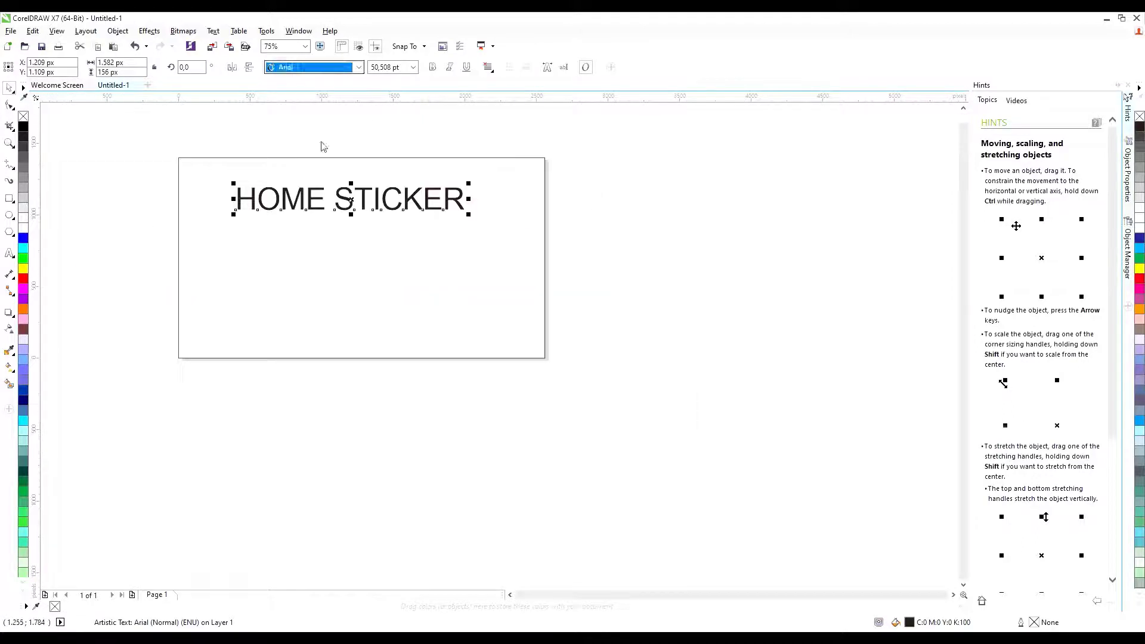
{"action": "key", "text": "Up"}
{"action": "key", "text": "Up"}
{"action": "key", "text": "Up"}
{"action": "key", "text": "Up"}
{"action": "key", "text": "Up"}
{"action": "key", "text": "Up"}
{"action": "key", "text": "Up"}
{"action": "key", "text": "Up"}
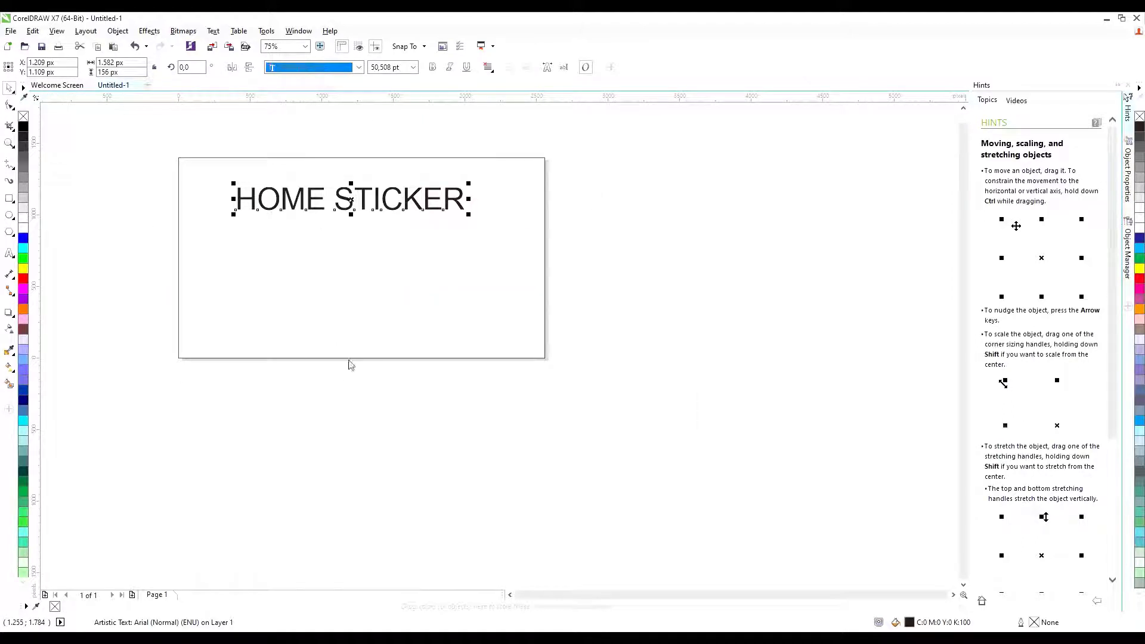
{"action": "key", "text": "Return"}
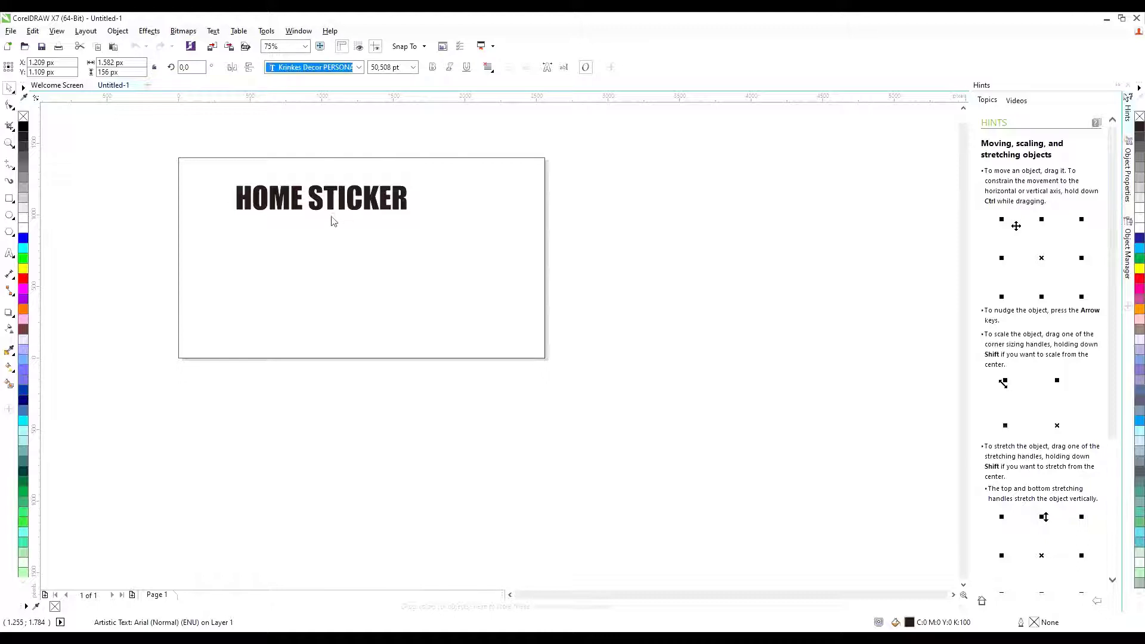
{"action": "key", "text": "Escape"}
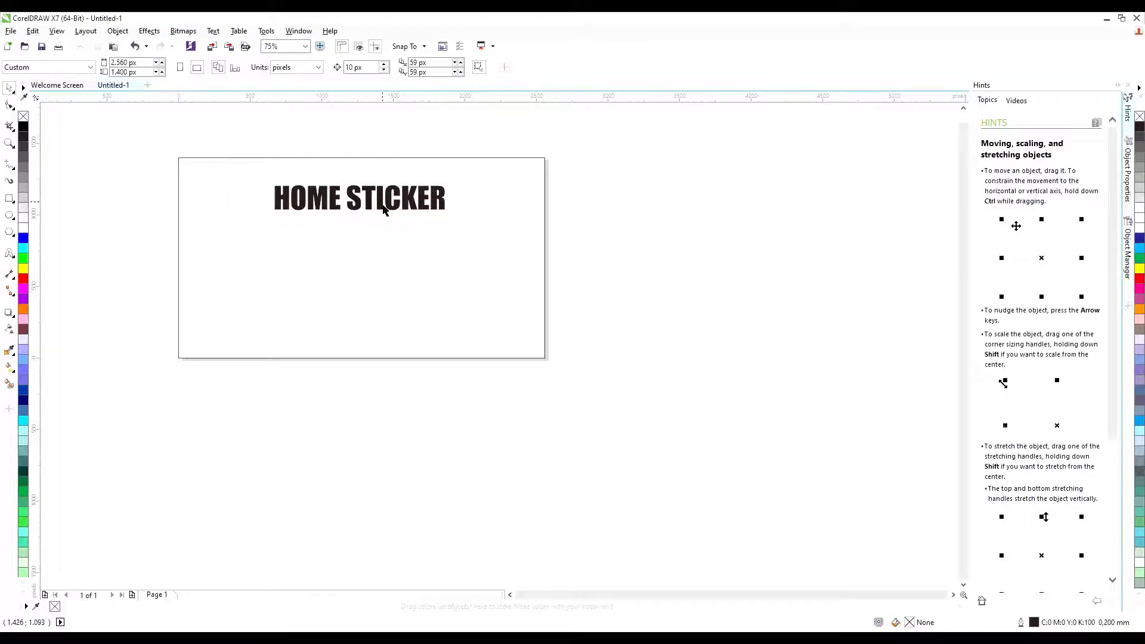
Slant the title to lean right and squash it vertically.
{"action": "left_click", "coordinate": [355, 205]}
{"action": "scroll", "coordinate": [358, 205], "scroll_direction": "up", "scroll_amount": 2}
{"action": "left_click_drag", "start_coordinate": [358, 177], "coordinate": [375, 177]}
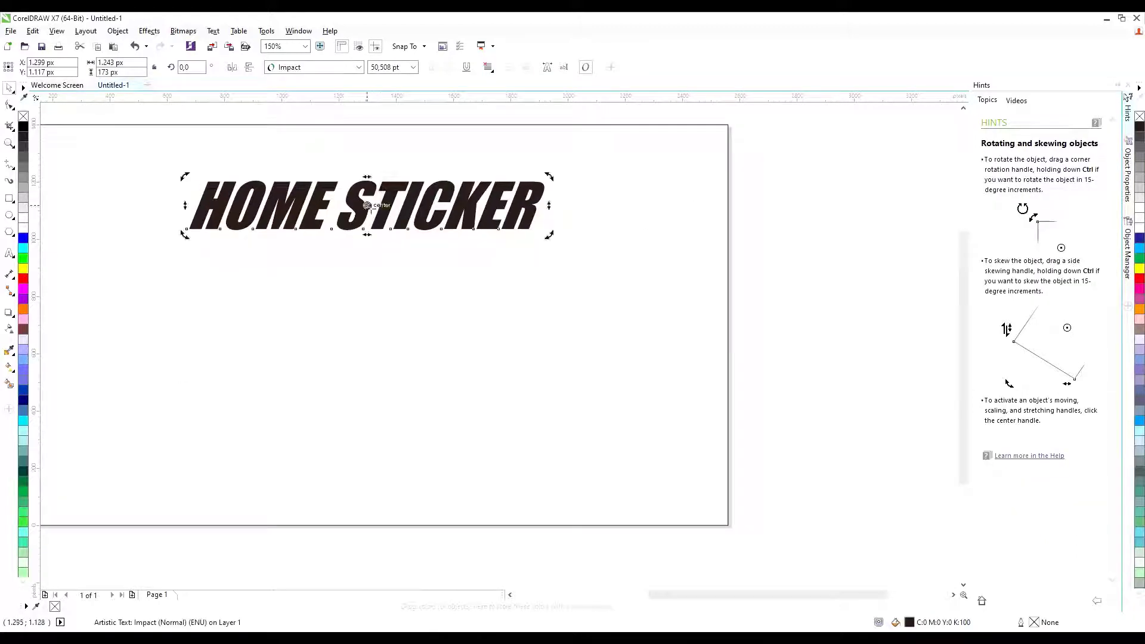
{"action": "scroll", "coordinate": [364, 209], "scroll_direction": "up", "scroll_amount": 2}
{"action": "left_click_drag", "start_coordinate": [381, 251], "coordinate": [387, 232]}
{"action": "scroll", "coordinate": [394, 231], "scroll_direction": "down", "scroll_amount": 4}
Enlarge the title from its centre and nudge it slightly left and up.
{"action": "left_click", "coordinate": [477, 228]}
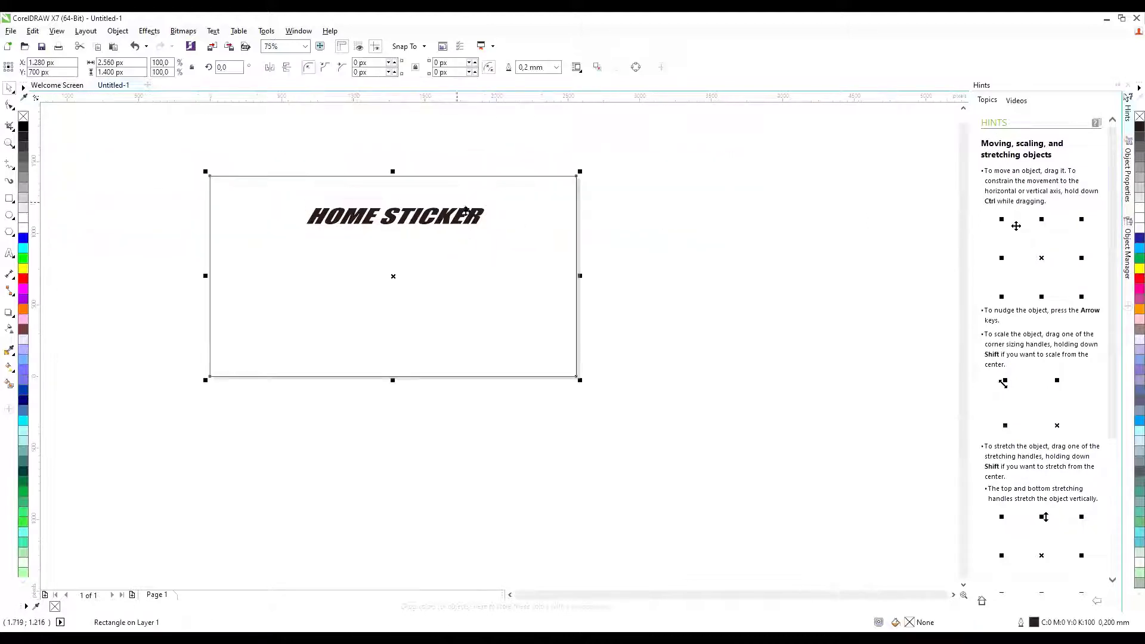
{"action": "left_click", "coordinate": [490, 215]}
{"action": "left_click_drag", "start_coordinate": [488, 204], "coordinate": [524, 202]}
{"action": "left_click", "coordinate": [674, 201]}
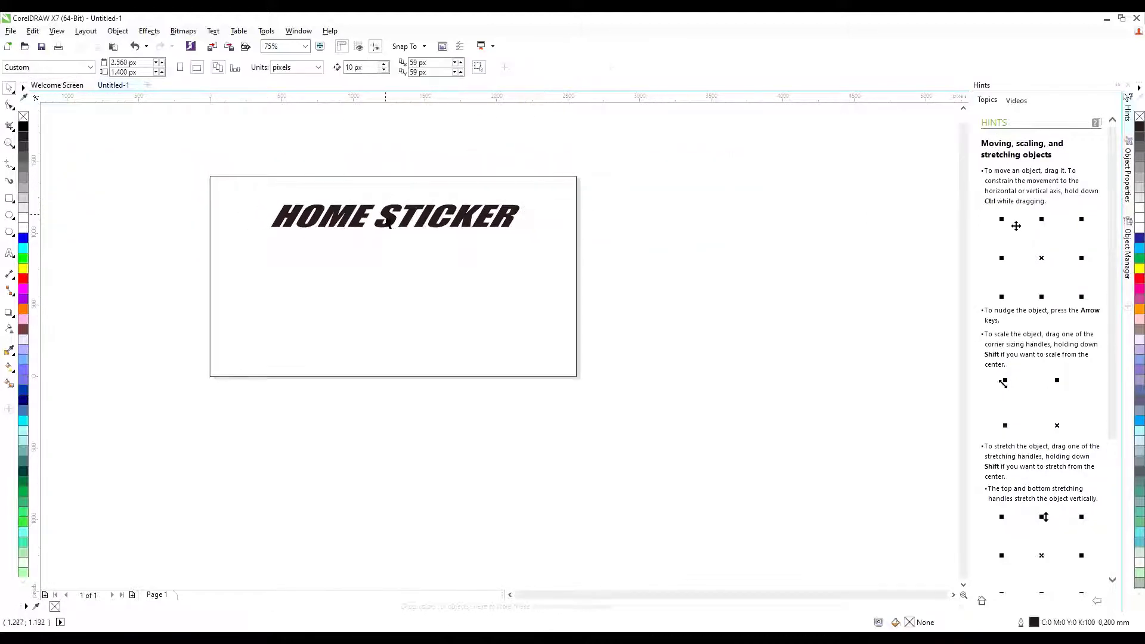
{"action": "left_click_drag", "start_coordinate": [383, 218], "coordinate": [369, 212]}
{"action": "left_click", "coordinate": [676, 323]}
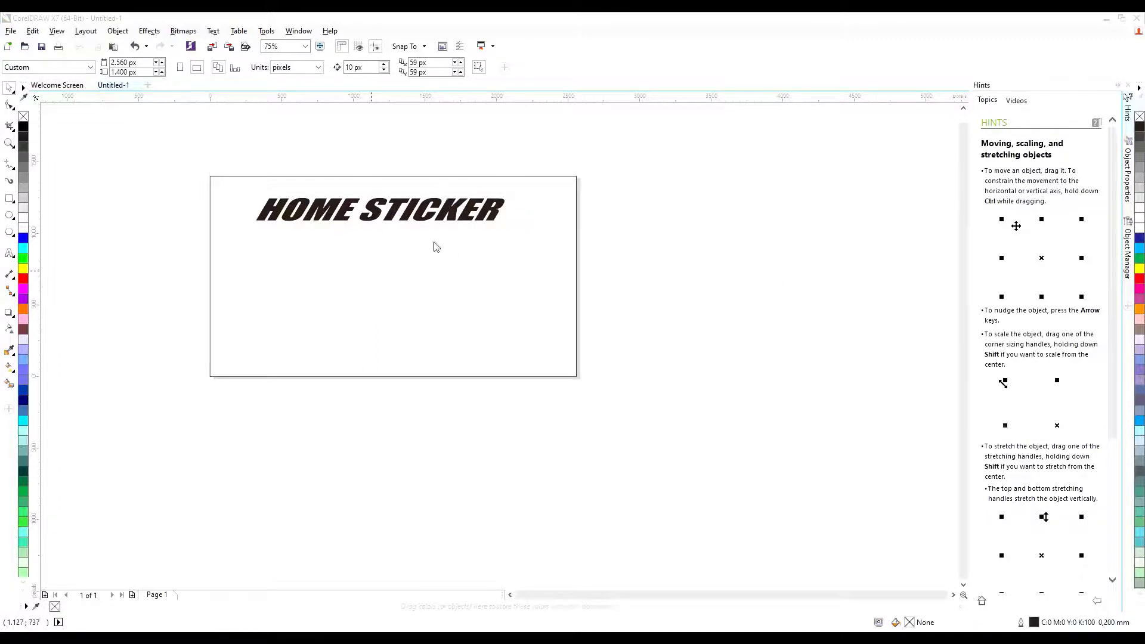
Place and shrink the round HOME STICKER logo, then draw an ellipse over its ring.
{"action": "left_click_drag", "start_coordinate": [524, 224], "coordinate": [153, 245]}
{"action": "left_click_drag", "start_coordinate": [223, 169], "coordinate": [184, 156]}
{"action": "left_click", "coordinate": [145, 323]}
{"action": "left_click", "coordinate": [8, 215]}
{"action": "scroll", "coordinate": [163, 109], "scroll_direction": "up", "scroll_amount": 3}
{"action": "scroll", "coordinate": [143, 284], "scroll_direction": "down", "scroll_amount": 1}
{"action": "mouse_move", "coordinate": [146, 288]}
{"action": "left_mouse_down"}
{"action": "mouse_move", "coordinate": [314, 475]}
{"action": "mouse_move", "coordinate": [349, 477]}
{"action": "left_mouse_up"}
{"action": "key", "text": "space"}
Stretch the ellipse left, up and down to fit the logo's ring.
{"action": "key", "text": "Escape"}
{"action": "left_click", "coordinate": [189, 361]}
{"action": "scroll", "coordinate": [151, 370], "scroll_direction": "up", "scroll_amount": 1}
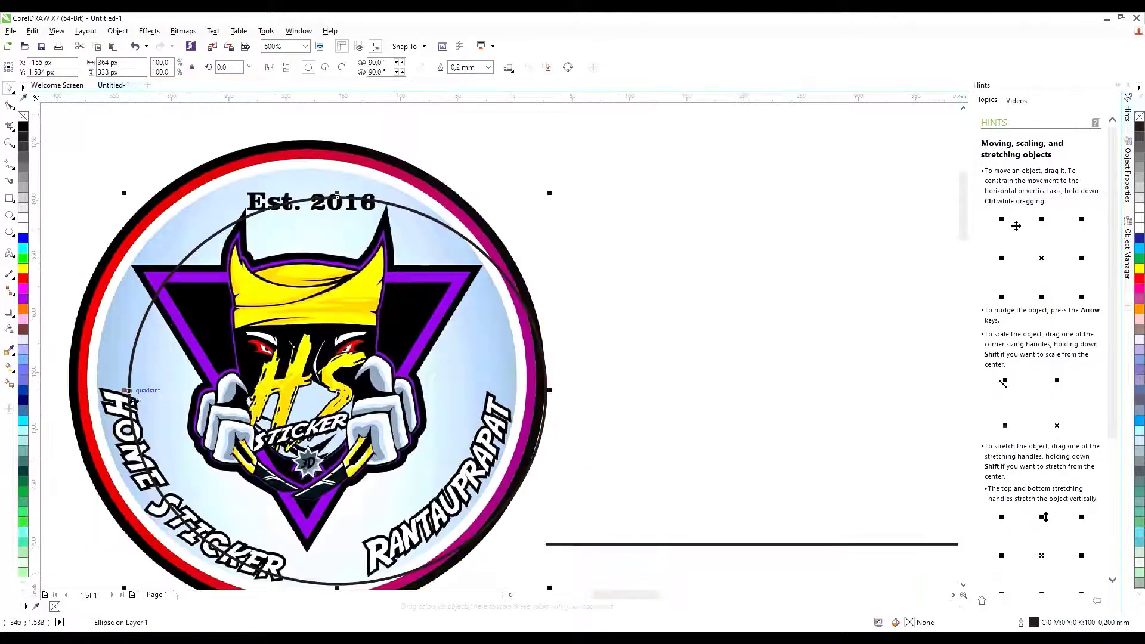
{"action": "left_click_drag", "start_coordinate": [128, 388], "coordinate": [67, 388]}
{"action": "scroll", "coordinate": [209, 248], "scroll_direction": "down", "scroll_amount": 1}
{"action": "scroll", "coordinate": [234, 213], "scroll_direction": "up", "scroll_amount": 1}
{"action": "left_click_drag", "start_coordinate": [283, 229], "coordinate": [284, 173]}
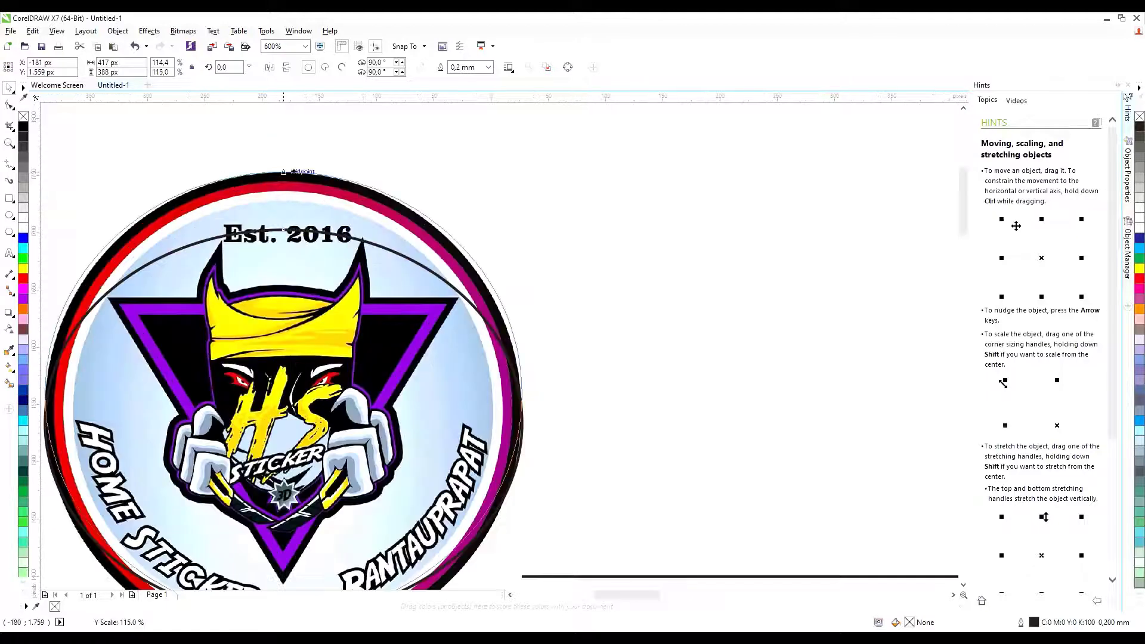
{"action": "scroll", "coordinate": [284, 172], "scroll_direction": "down", "scroll_amount": 1}
{"action": "scroll", "coordinate": [334, 417], "scroll_direction": "up", "scroll_amount": 1}
{"action": "mouse_move", "coordinate": [332, 423]}
{"action": "left_mouse_down"}
{"action": "mouse_move", "coordinate": [340, 449]}
{"action": "mouse_move", "coordinate": [331, 444]}
{"action": "left_mouse_up"}
{"action": "scroll", "coordinate": [385, 348], "scroll_direction": "down", "scroll_amount": 2}
Clip the logo to the circle and move it left of the HOME STICKER title.
{"action": "left_click", "coordinate": [406, 305], "text": "shift"}
{"action": "scroll", "coordinate": [322, 294], "scroll_direction": "up", "scroll_amount": 1}
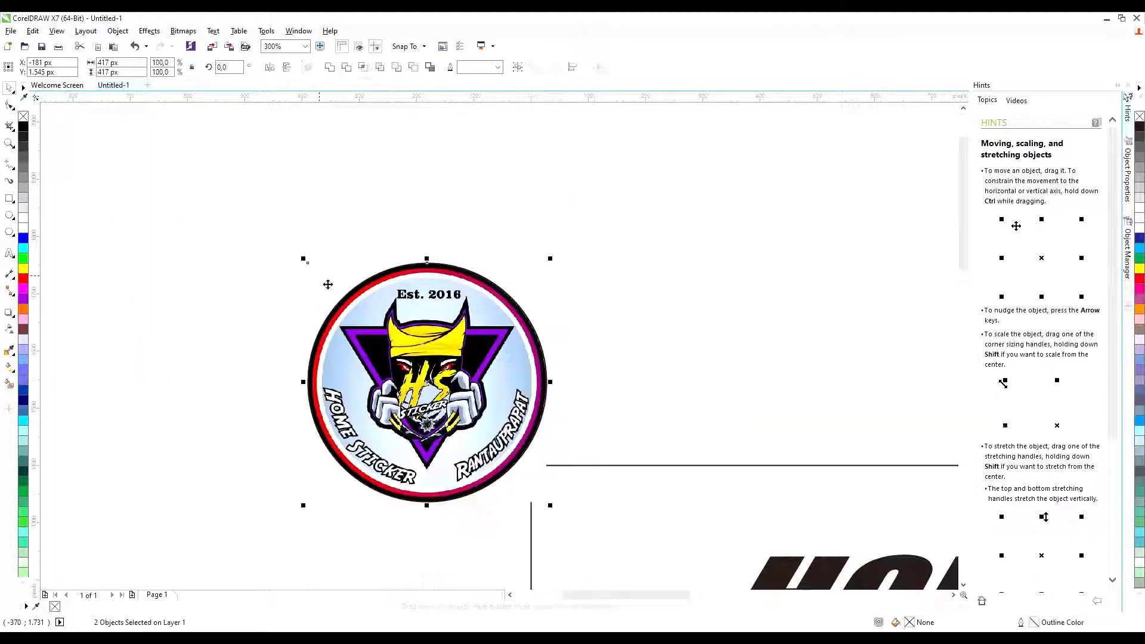
{"action": "left_click", "coordinate": [352, 68]}
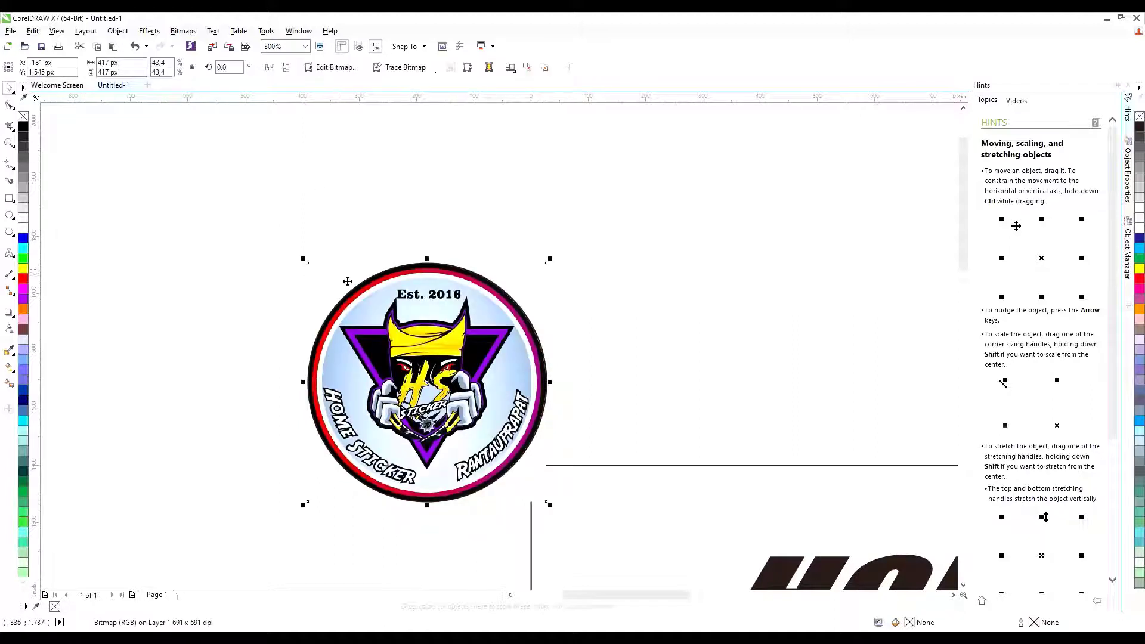
{"action": "scroll", "coordinate": [600, 251], "scroll_direction": "down", "scroll_amount": 2}
{"action": "left_click_drag", "start_coordinate": [511, 302], "coordinate": [620, 477]}
{"action": "scroll", "coordinate": [614, 285], "scroll_direction": "down", "scroll_amount": 4}
{"action": "scroll", "coordinate": [805, 371], "scroll_direction": "up", "scroll_amount": 2}
{"action": "left_click", "coordinate": [768, 383]}
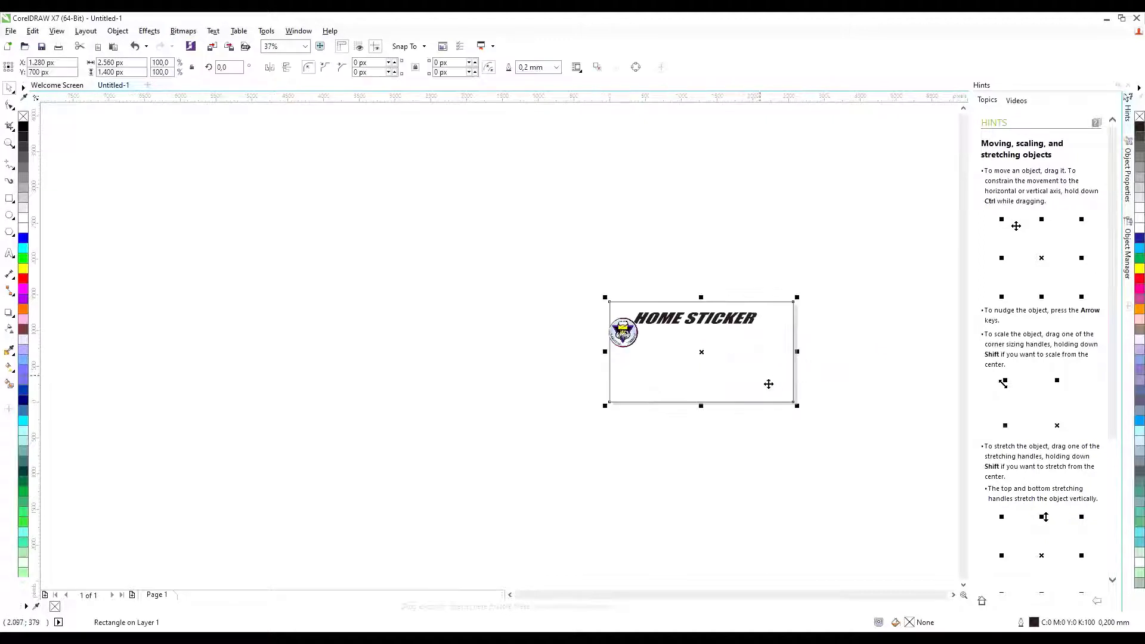
Fill the card background light grey and move the title slightly right.
{"action": "left_click", "coordinate": [23, 201]}
{"action": "left_click", "coordinate": [289, 179]}
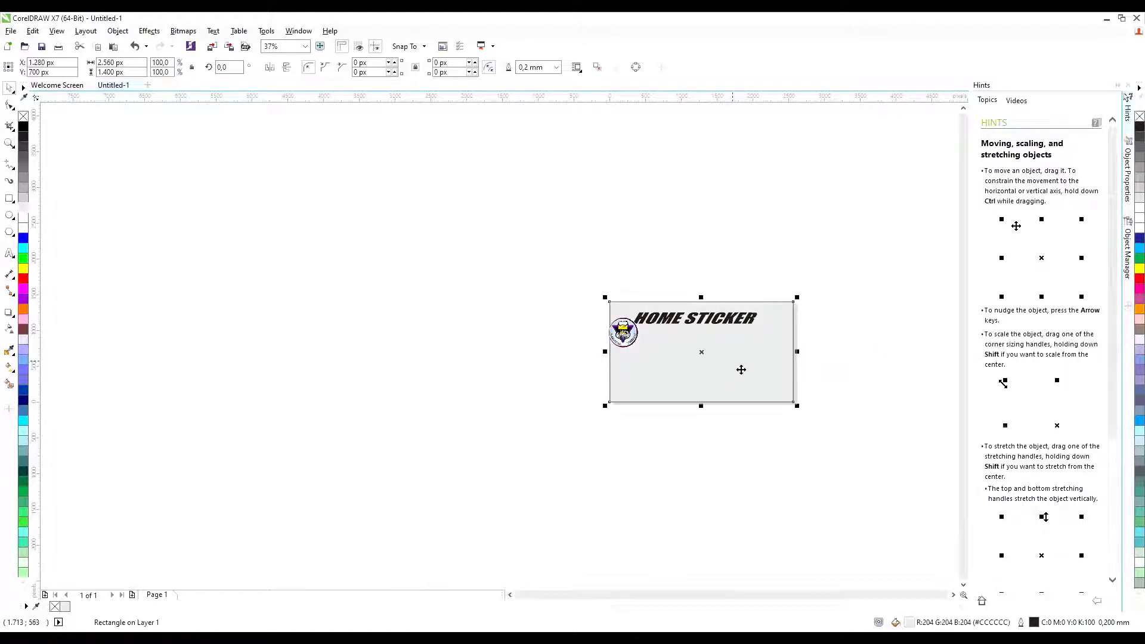
{"action": "scroll", "coordinate": [741, 370], "scroll_direction": "up", "scroll_amount": 2}
{"action": "left_click_drag", "start_coordinate": [677, 322], "coordinate": [698, 322]}
{"action": "left_click", "coordinate": [617, 366]}
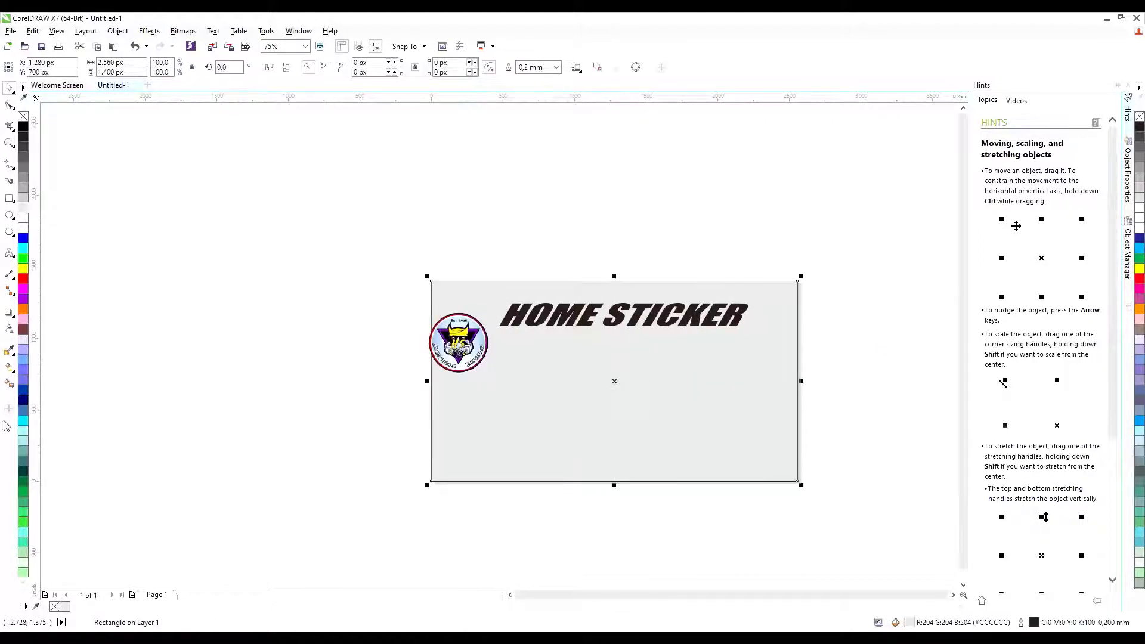
Give the background an elliptical white-to-grey fountain fill centred toward the left.
{"action": "left_click", "coordinate": [12, 374]}
{"action": "left_click_drag", "start_coordinate": [640, 388], "coordinate": [734, 364]}
{"action": "left_click", "coordinate": [166, 66]}
{"action": "left_click_drag", "start_coordinate": [646, 389], "coordinate": [475, 456]}
{"action": "key", "text": "space"}
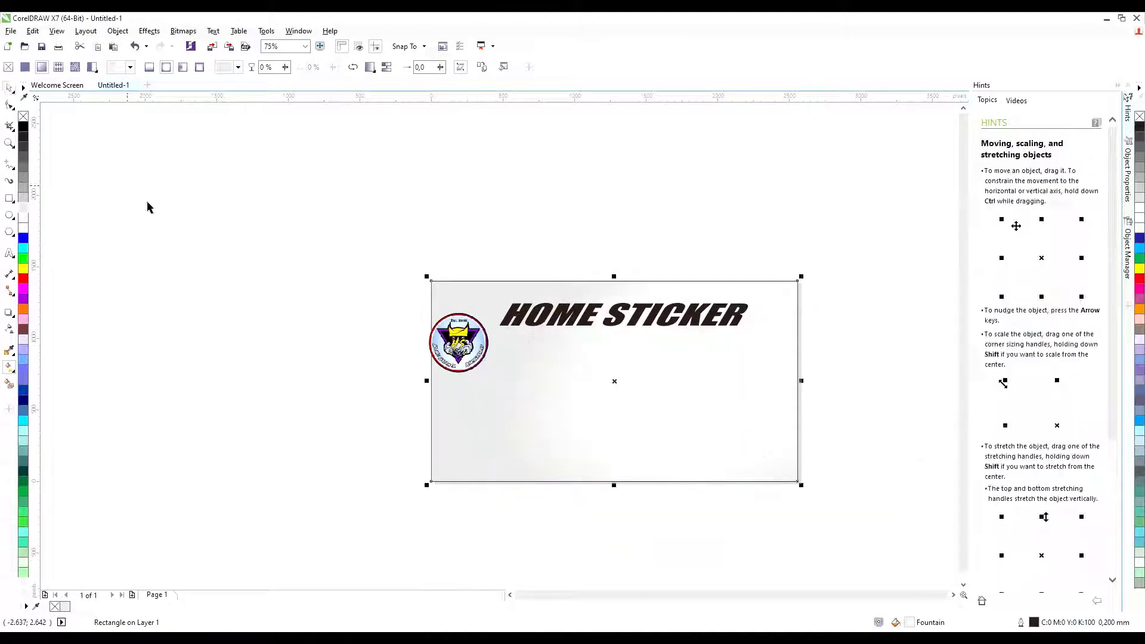
{"action": "left_click", "coordinate": [173, 159]}
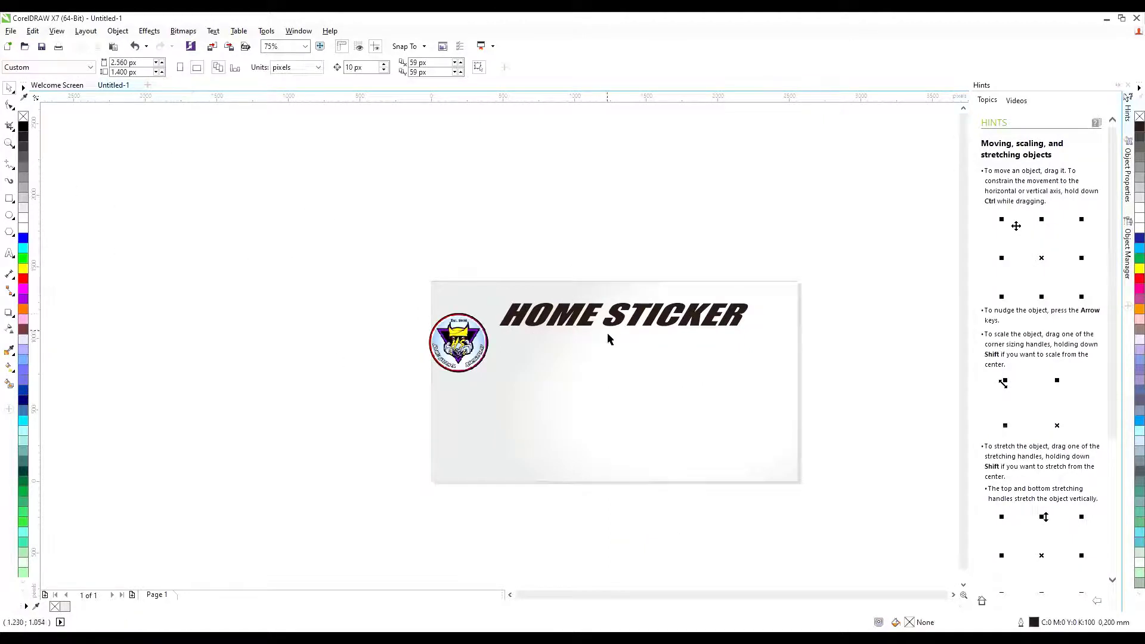
{"action": "scroll", "coordinate": [608, 334], "scroll_direction": "up", "scroll_amount": 1}
{"action": "scroll", "coordinate": [579, 272], "scroll_direction": "down", "scroll_amount": 1}
Begin typing the tagline 'TERIMA JASA CETAK & DESAIN DECAL…' on the card.
{"action": "left_click", "coordinate": [578, 271]}
{"action": "scroll", "coordinate": [578, 271], "scroll_direction": "up", "scroll_amount": 1}
{"action": "left_click", "coordinate": [578, 271]}
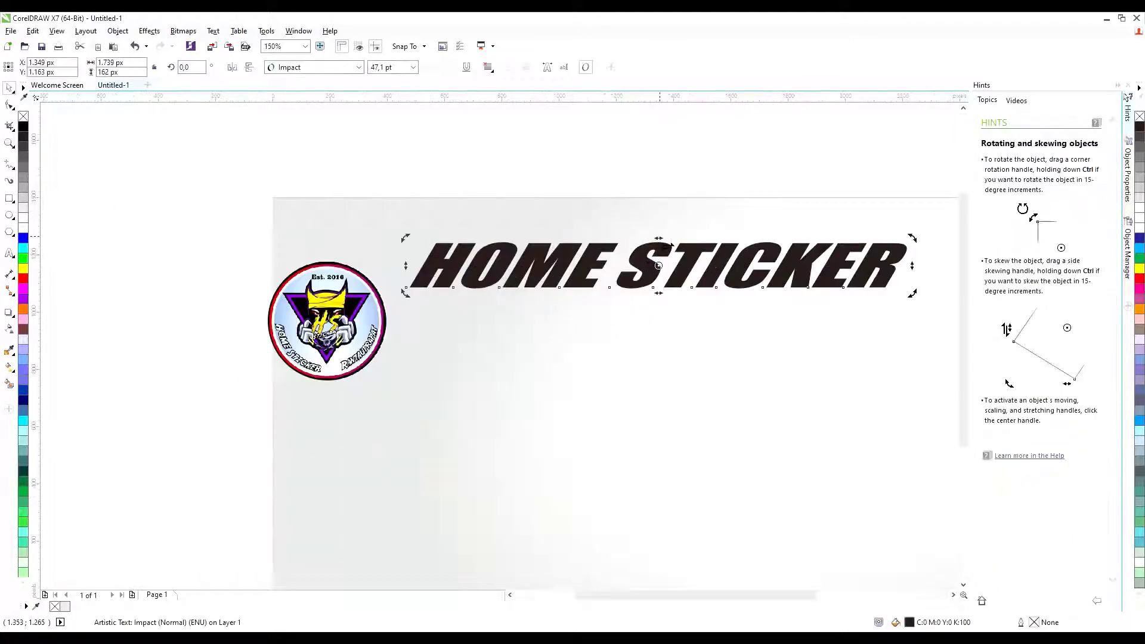
{"action": "key", "text": "Escape"}
{"action": "scroll", "coordinate": [686, 185], "scroll_direction": "down", "scroll_amount": 2}
{"action": "left_click", "coordinate": [12, 251]}
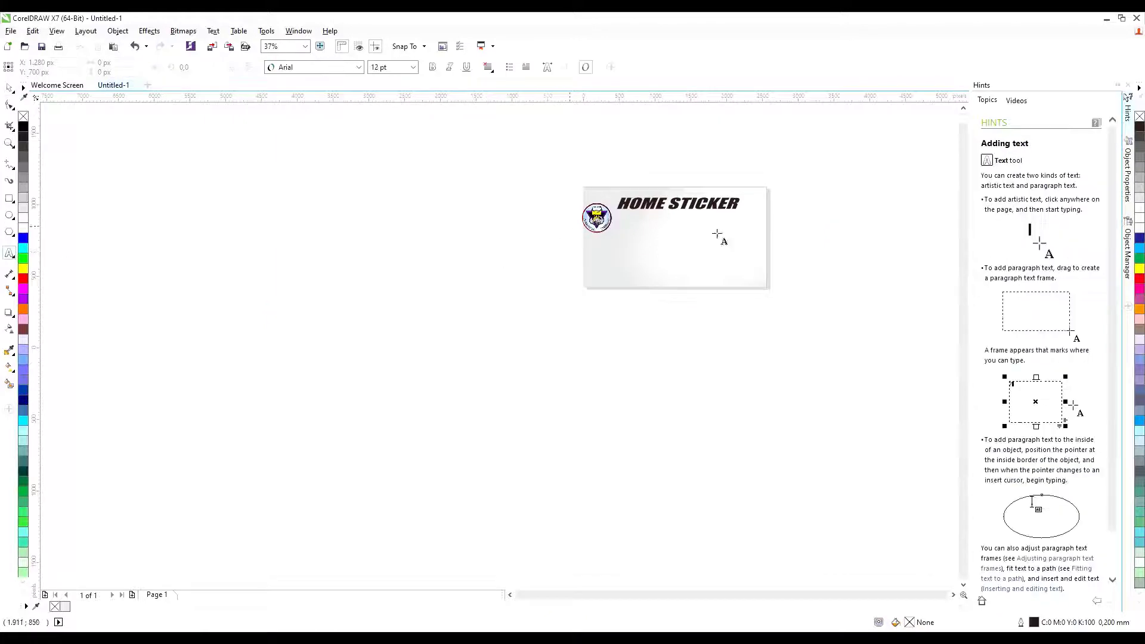
{"action": "scroll", "coordinate": [715, 227], "scroll_direction": "up", "scroll_amount": 1}
{"action": "left_click", "coordinate": [627, 250]}
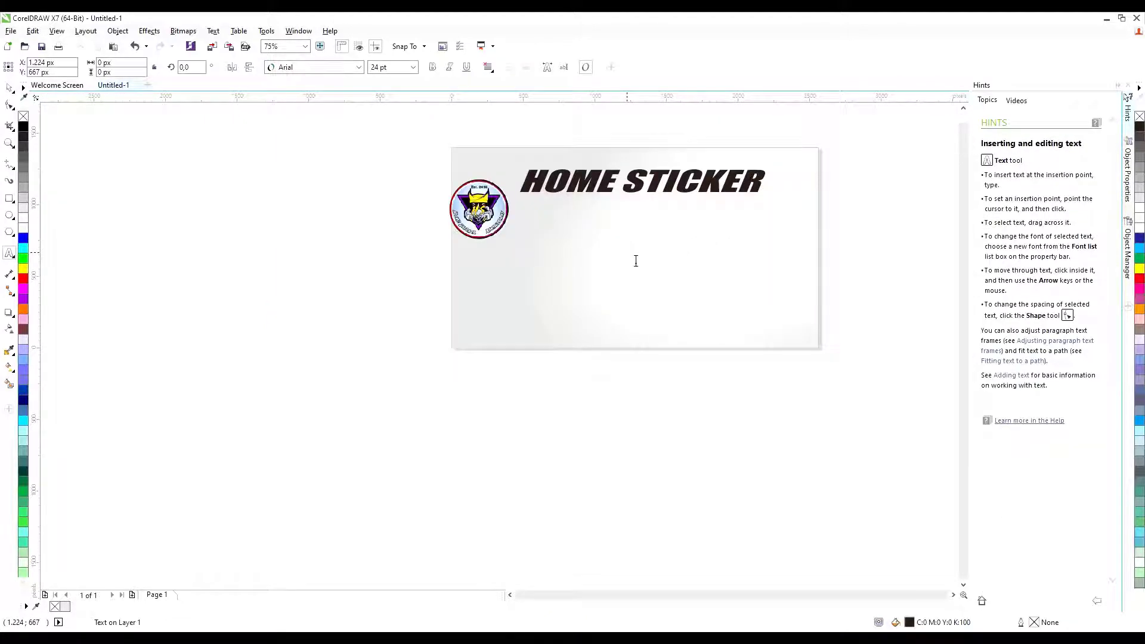
{"action": "left_click", "coordinate": [636, 261]}
{"action": "type", "text": "TERIMA JASA DESA"}
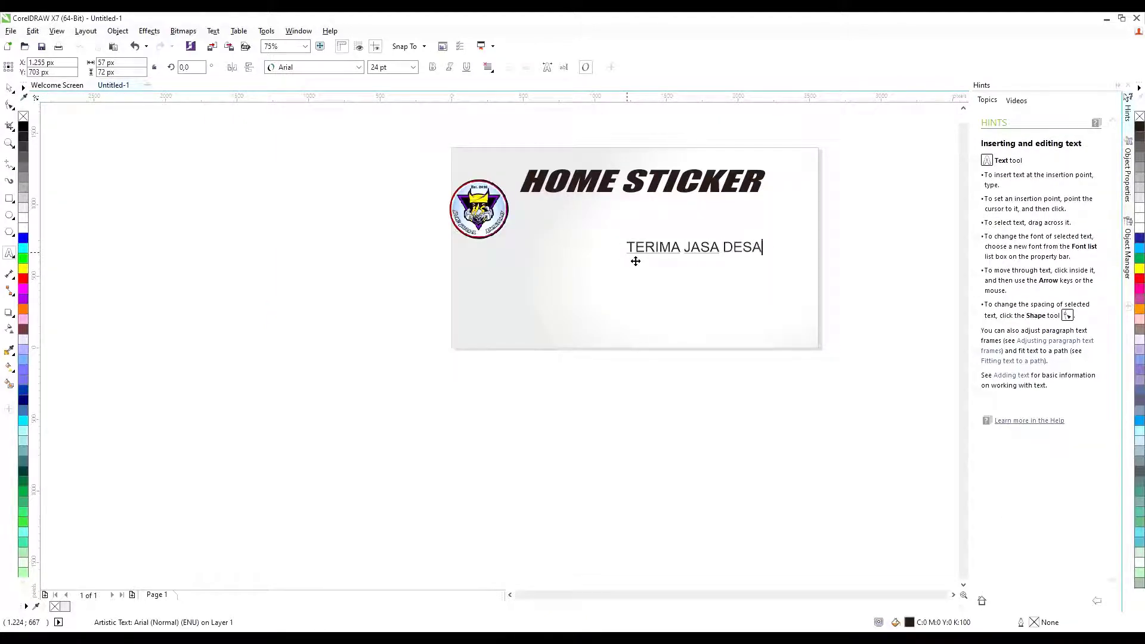
{"action": "type", "text": "IN DECAL STRIPING"}
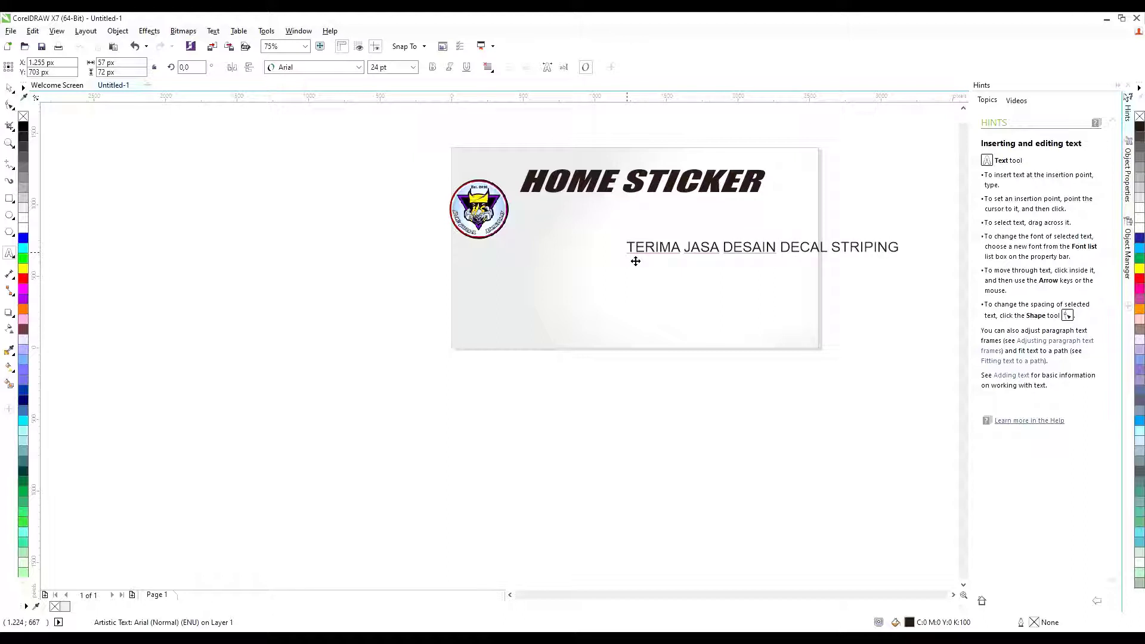
{"action": "type", "text": "CETAK"}
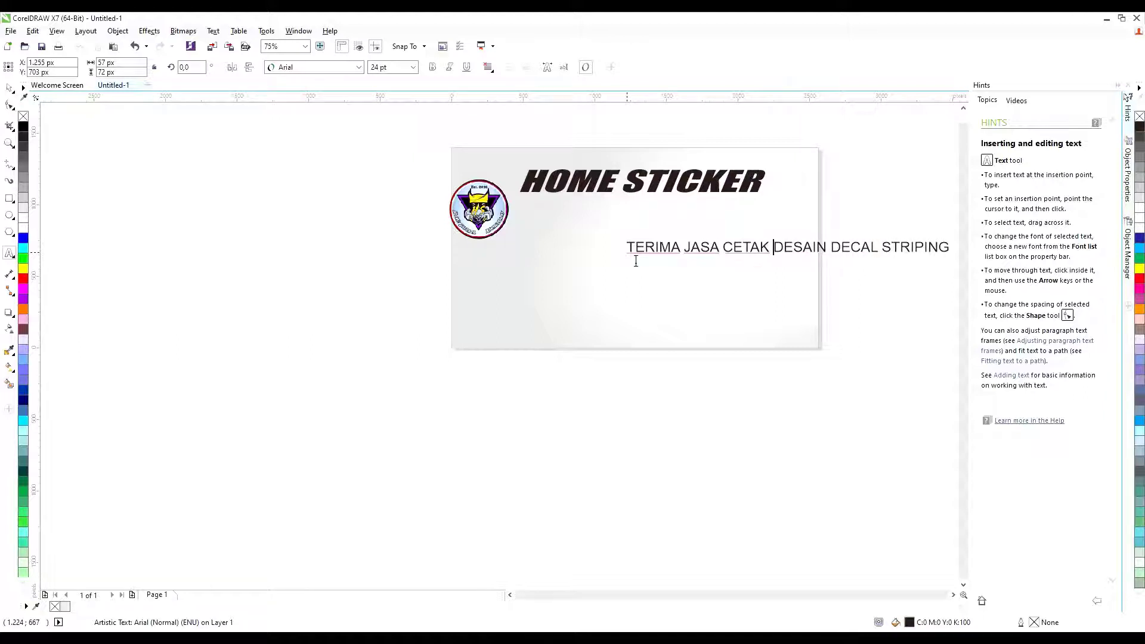
{"action": "type", "text": " &"}
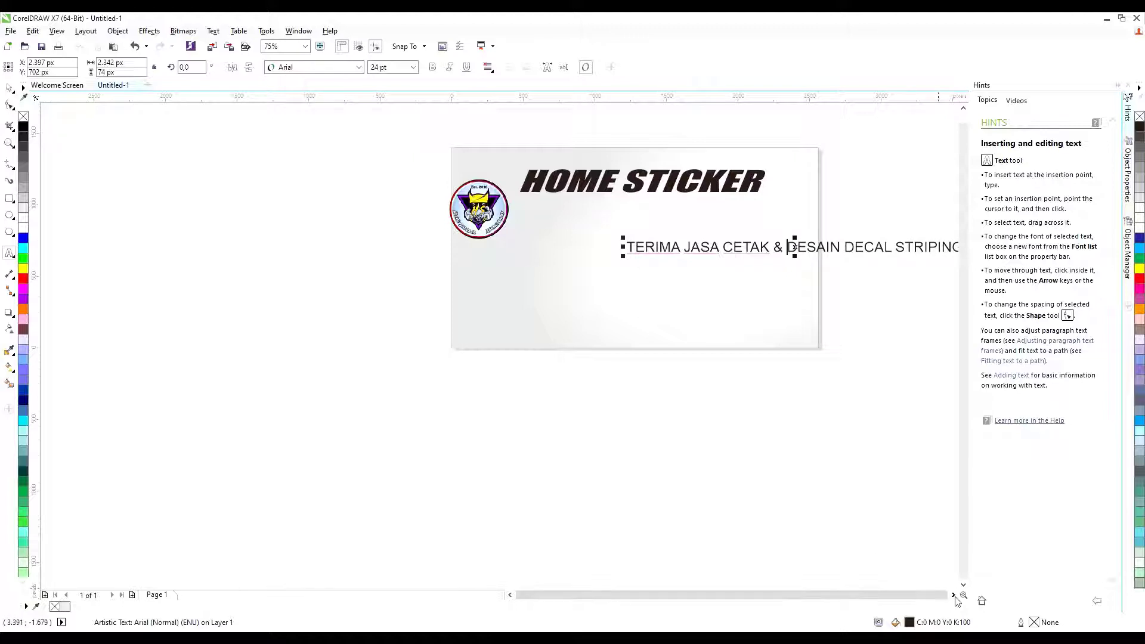
{"action": "left_click", "coordinate": [954, 596]}
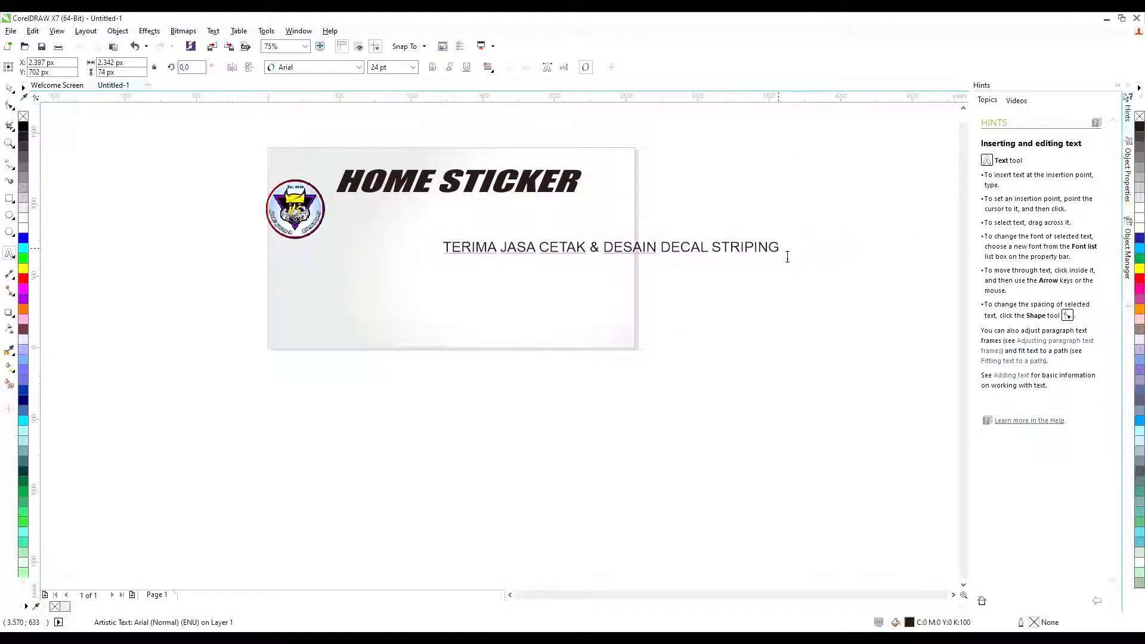
Complete the tagline by adding MOTOR and inserting SEMUA TIPE before it.
{"action": "left_click", "coordinate": [787, 256]}
{"action": "type", "text": "MOTOR"}
{"action": "key", "text": "ctrl+Left"}
{"action": "type", "text": "SEMUA "}
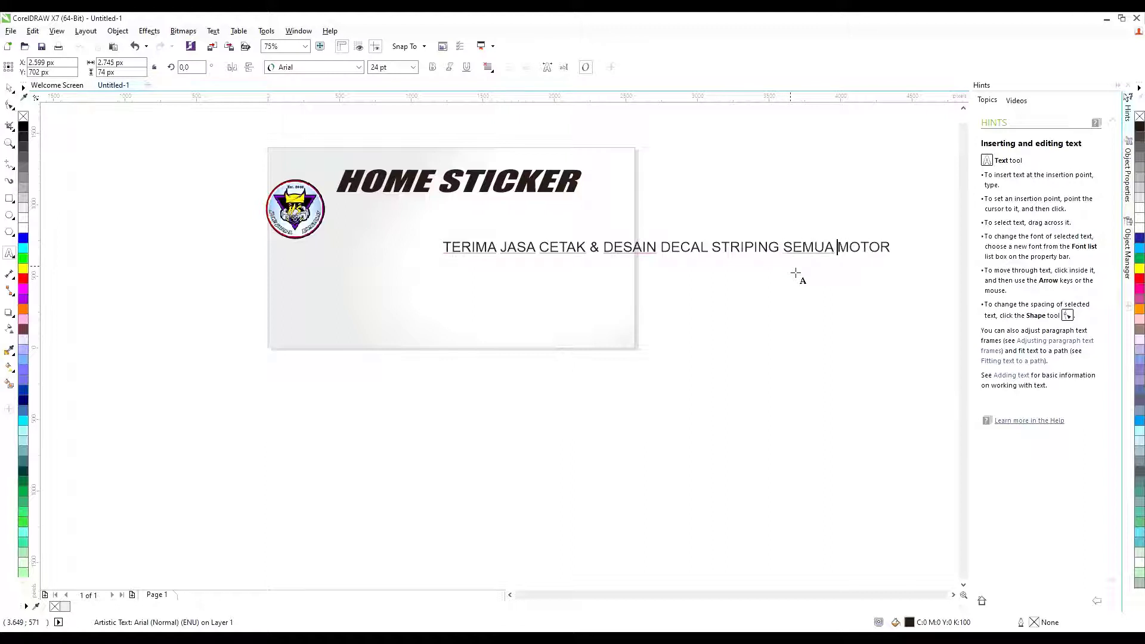
{"action": "type", "text": "TIPE"}
{"action": "key", "text": "ctrl+space"}
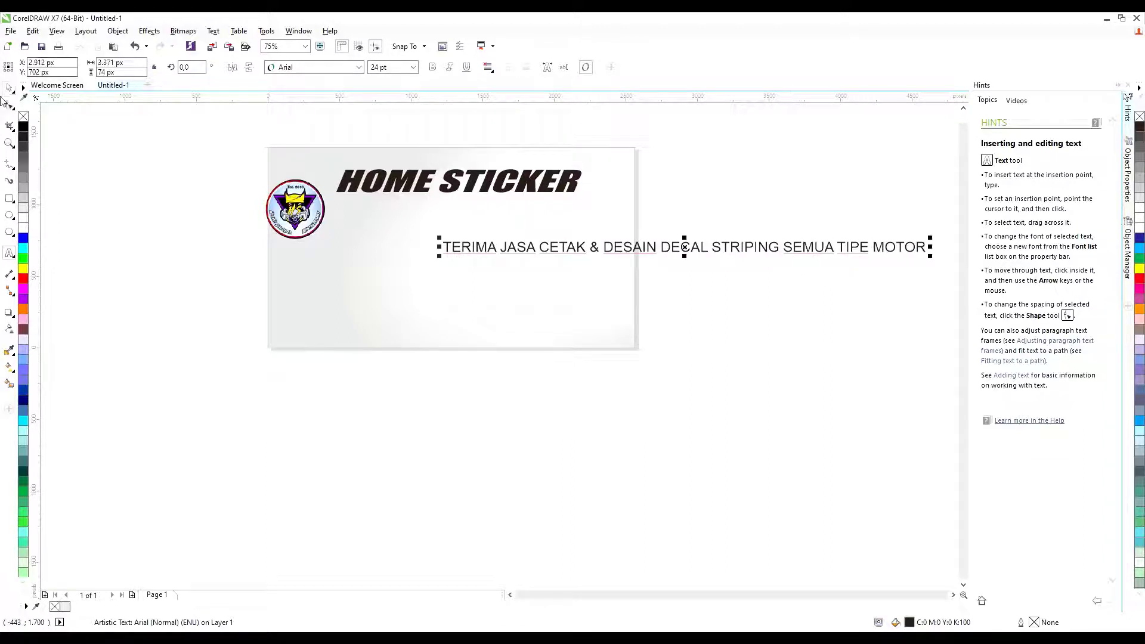
{"action": "key", "text": "Escape"}
Move the tagline under the title, shrink it to about 63%, and set font BadaBoom BB.
{"action": "left_click_drag", "start_coordinate": [638, 256], "coordinate": [530, 222]}
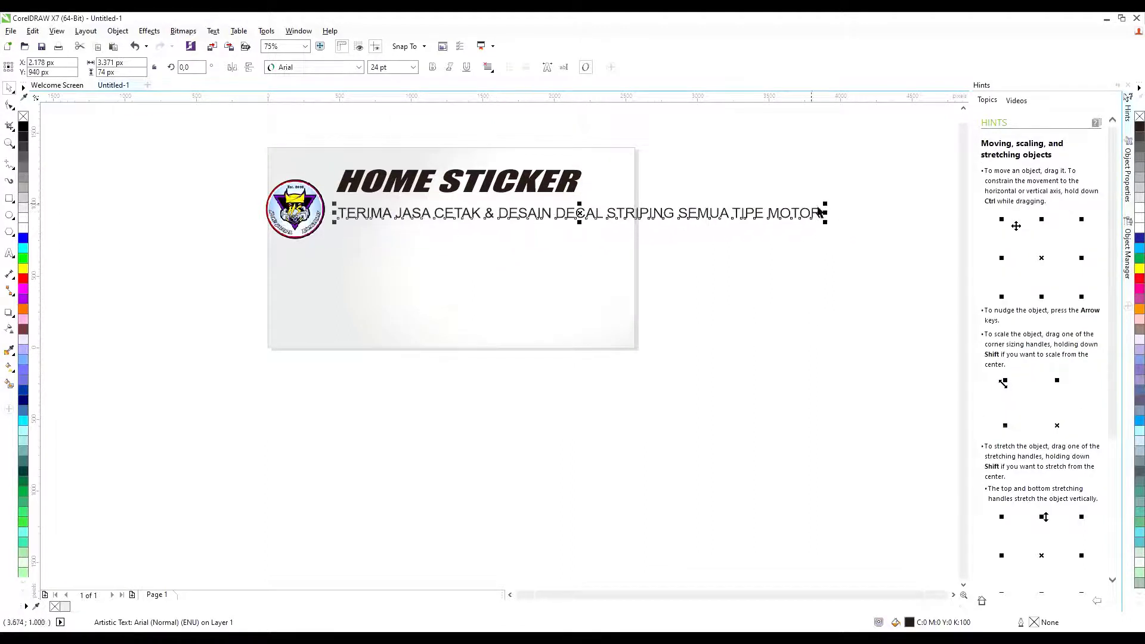
{"action": "left_click_drag", "start_coordinate": [823, 206], "coordinate": [651, 188]}
{"action": "left_click", "coordinate": [340, 66]}
{"action": "type", "text": "BadaBoom BB"}
{"action": "key", "text": "Return"}
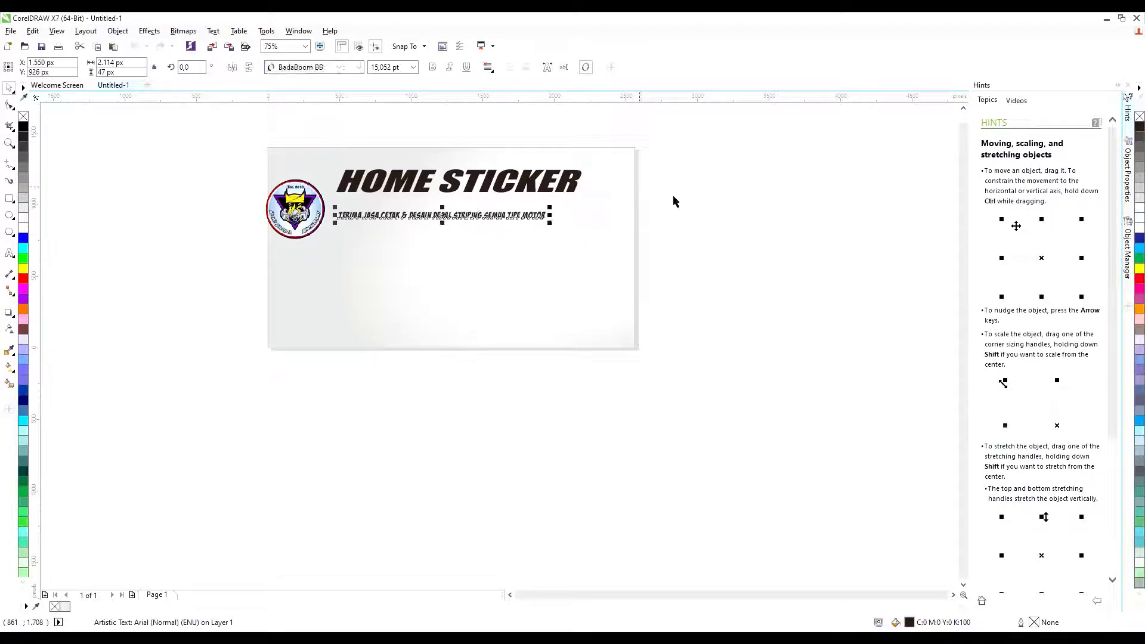
{"action": "left_click", "coordinate": [674, 198]}
Enlarge the tagline and move it up closer to the title.
{"action": "scroll", "coordinate": [469, 206], "scroll_direction": "up", "scroll_amount": 1}
{"action": "left_click", "coordinate": [447, 227]}
{"action": "scroll", "coordinate": [505, 216], "scroll_direction": "down", "scroll_amount": 1}
{"action": "left_click_drag", "start_coordinate": [569, 215], "coordinate": [622, 209]}
{"action": "left_click", "coordinate": [630, 210]}
{"action": "scroll", "coordinate": [453, 213], "scroll_direction": "up", "scroll_amount": 1}
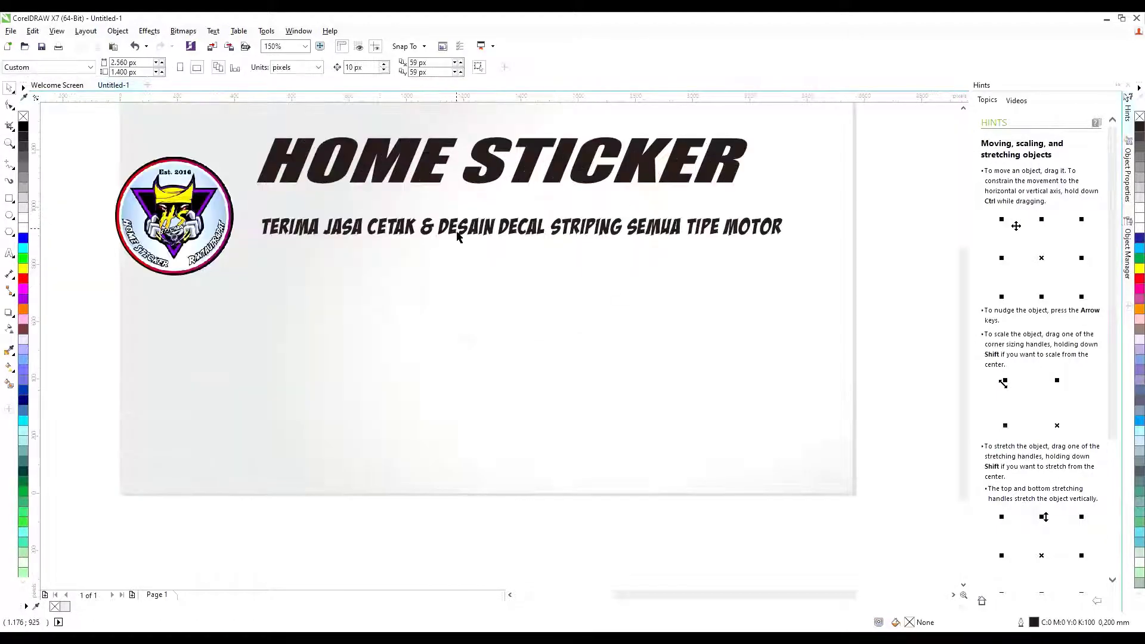
{"action": "left_click_drag", "start_coordinate": [456, 230], "coordinate": [456, 206]}
{"action": "key", "text": "Escape"}
{"action": "scroll", "coordinate": [632, 188], "scroll_direction": "down", "scroll_amount": 1}
{"action": "scroll", "coordinate": [674, 179], "scroll_direction": "up", "scroll_amount": 1}
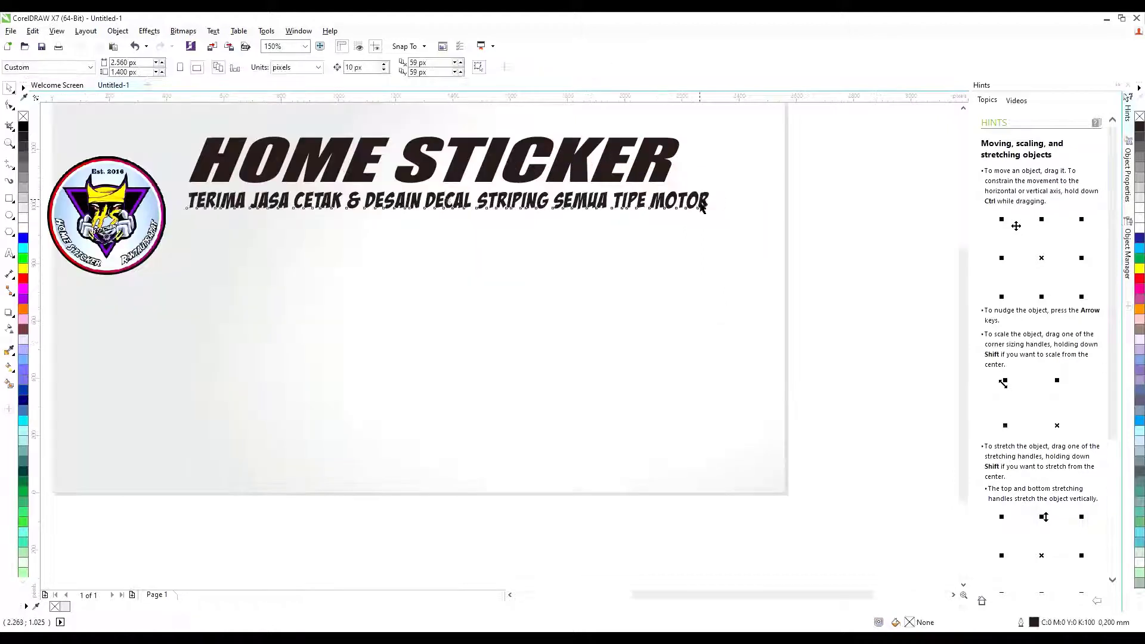
Stretch the HOME STICKER title to match the tagline's width.
{"action": "left_click", "coordinate": [672, 176]}
{"action": "left_click_drag", "start_coordinate": [685, 160], "coordinate": [731, 160]}
{"action": "key", "text": "Escape"}
{"action": "scroll", "coordinate": [834, 181], "scroll_direction": "down", "scroll_amount": 1}
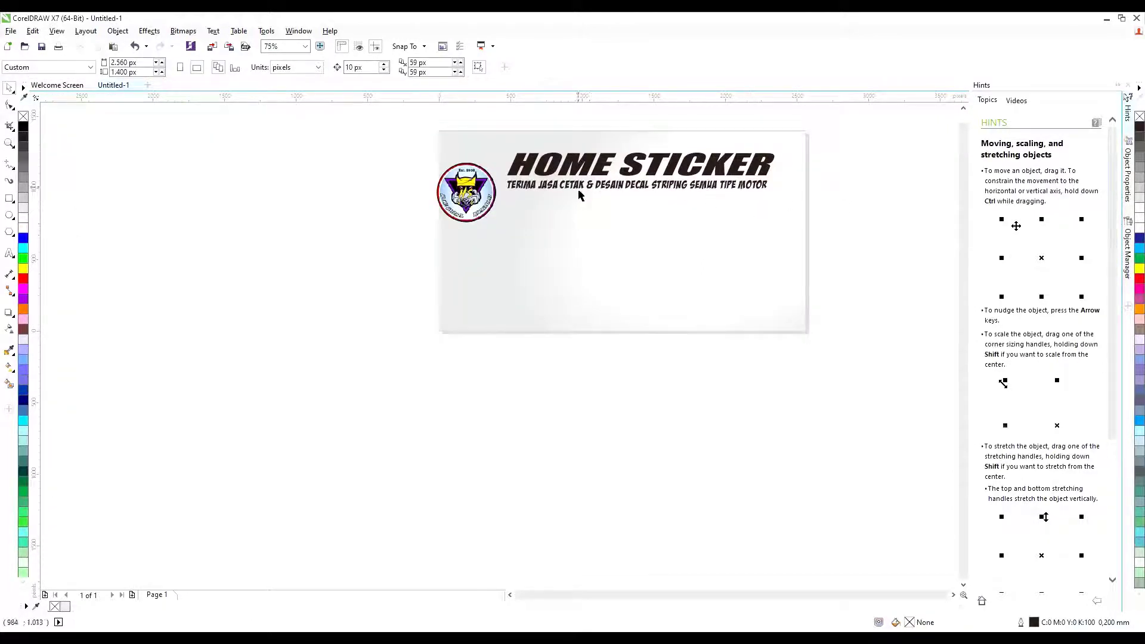
Move the logo up slightly and enlarge it.
{"action": "left_click_drag", "start_coordinate": [469, 195], "coordinate": [474, 184]}
{"action": "left_click", "coordinate": [427, 179]}
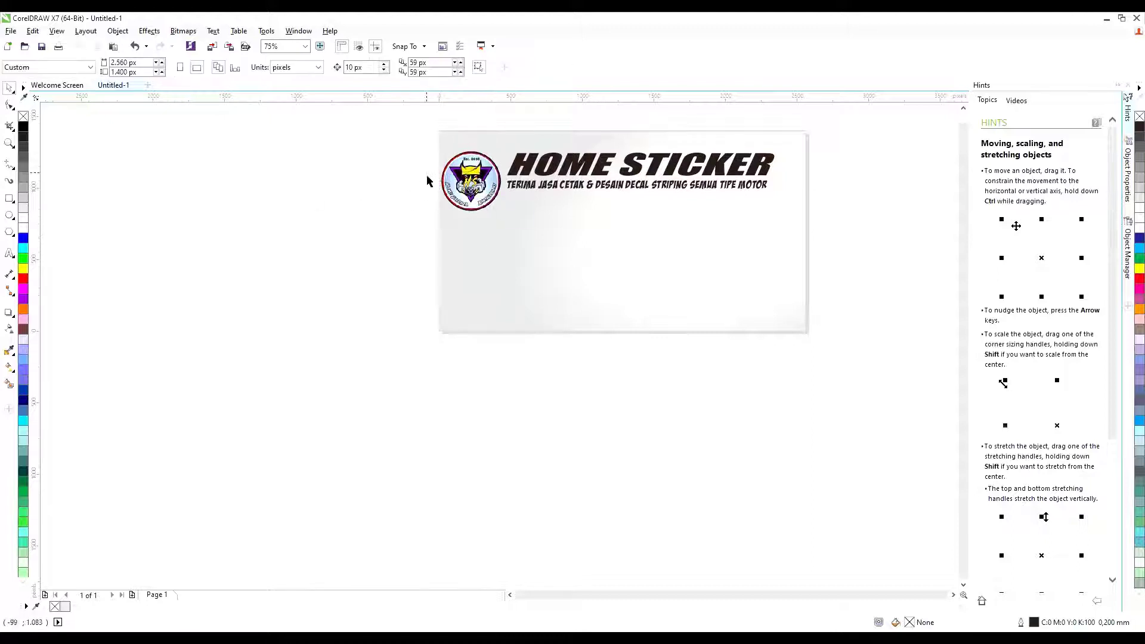
{"action": "left_click", "coordinate": [469, 175]}
{"action": "left_click_drag", "start_coordinate": [506, 146], "coordinate": [443, 220]}
Paste a copy of the logo and give it about 61% uniform transparency.
{"action": "key", "text": "ctrl+v"}
{"action": "left_click", "coordinate": [451, 209]}
{"action": "left_click", "coordinate": [9, 328]}
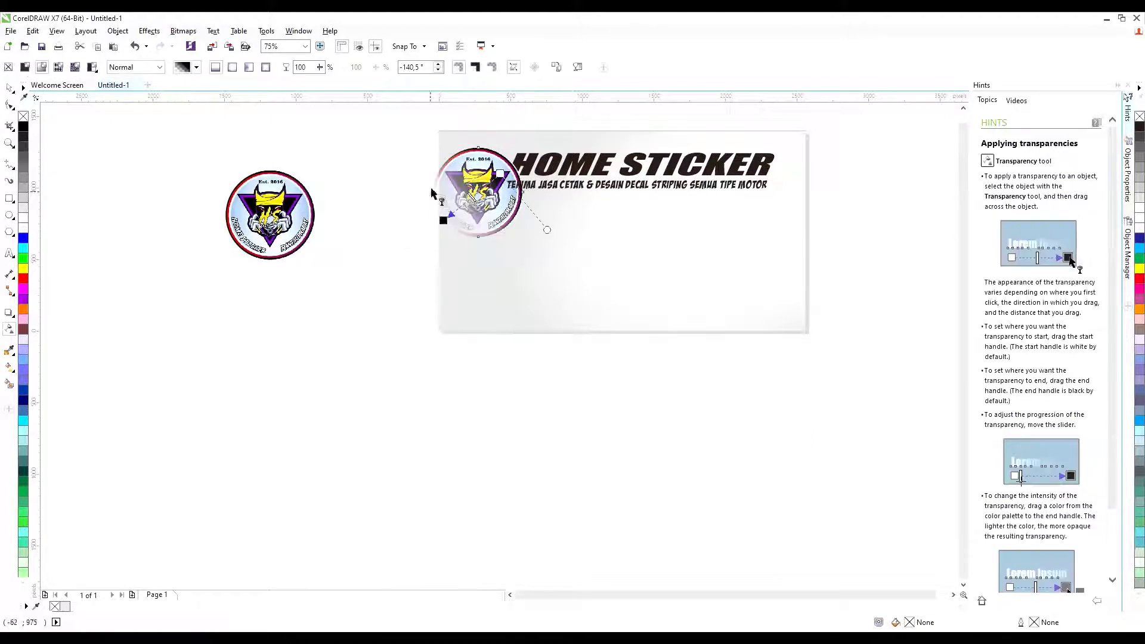
{"action": "left_click", "coordinate": [25, 67]}
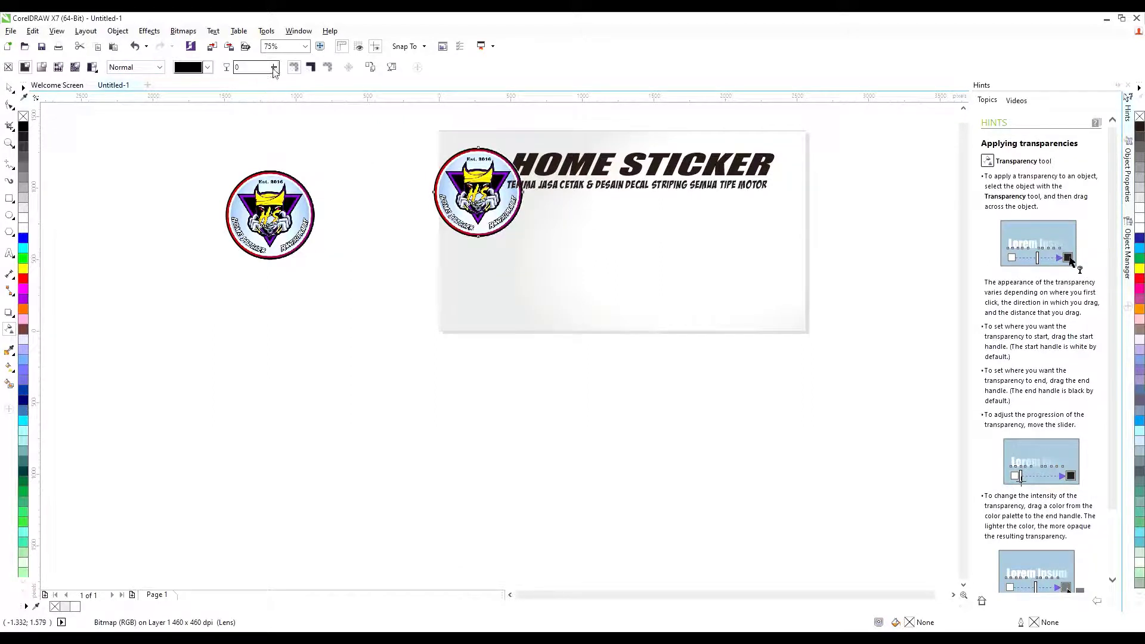
{"action": "left_click_drag", "start_coordinate": [274, 68], "coordinate": [308, 80]}
{"action": "left_click", "coordinate": [9, 87]}
Reposition the faded logo copy on the card.
{"action": "left_click", "coordinate": [115, 123]}
{"action": "mouse_move", "coordinate": [474, 192]}
{"action": "left_mouse_down"}
{"action": "mouse_move", "coordinate": [483, 169]}
{"action": "mouse_move", "coordinate": [471, 176]}
{"action": "left_mouse_up"}
{"action": "left_click_drag", "start_coordinate": [277, 220], "coordinate": [296, 210]}
{"action": "left_click", "coordinate": [479, 171]}
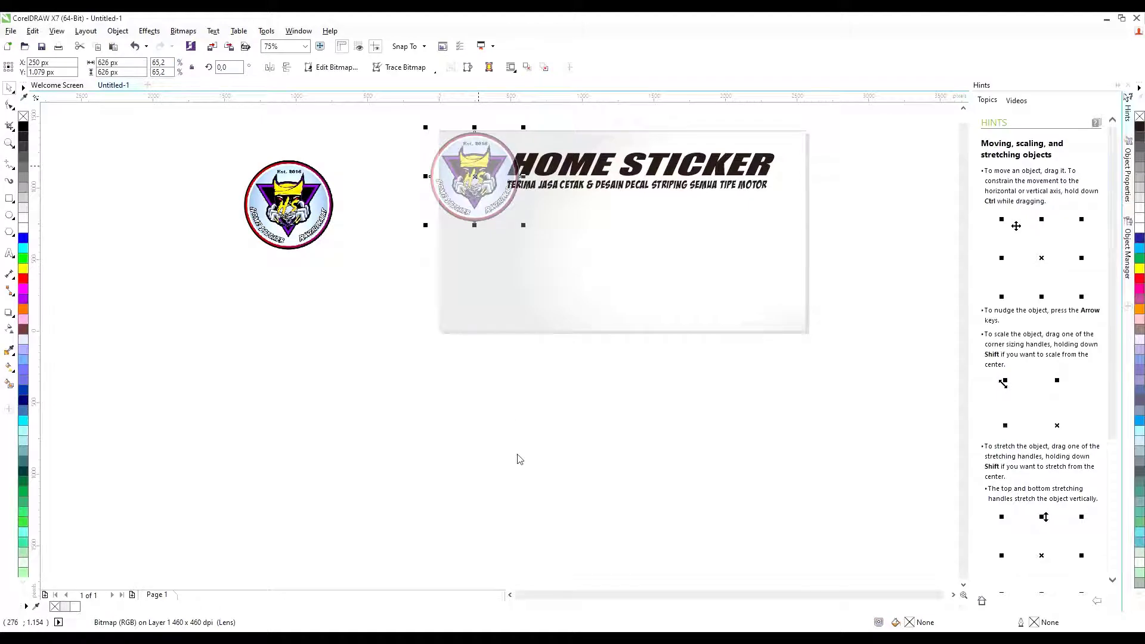
{"action": "scroll", "coordinate": [535, 270], "scroll_direction": "up", "scroll_amount": 2}
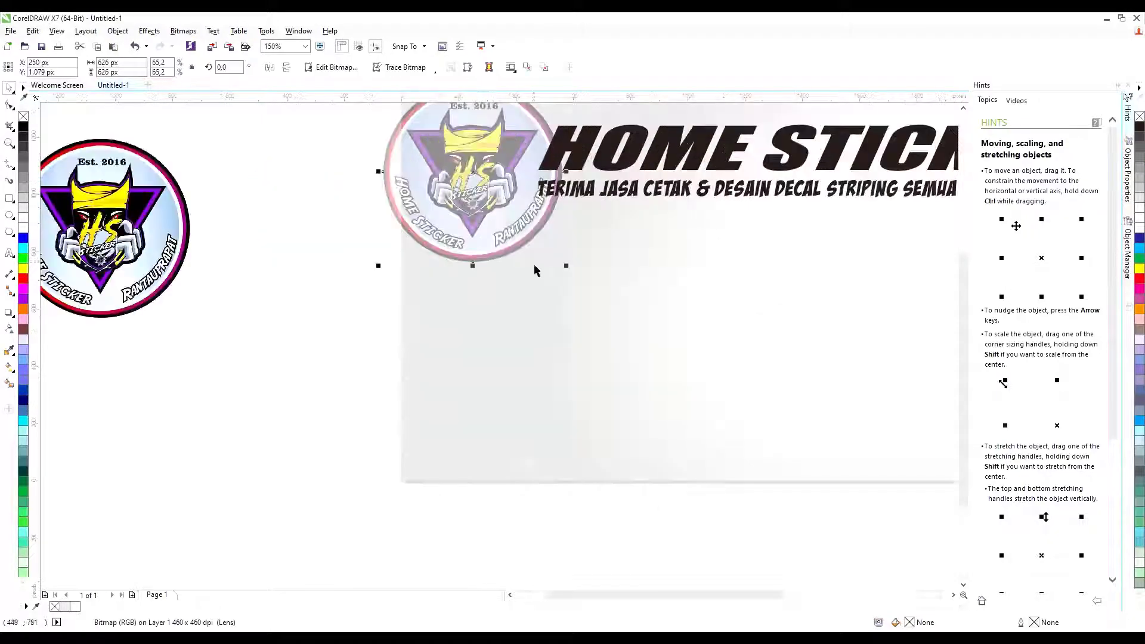
{"action": "scroll", "coordinate": [334, 263], "scroll_direction": "down", "scroll_amount": 2}
{"action": "scroll", "coordinate": [404, 184], "scroll_direction": "up", "scroll_amount": 2}
{"action": "left_click", "coordinate": [624, 340], "text": "shift"}
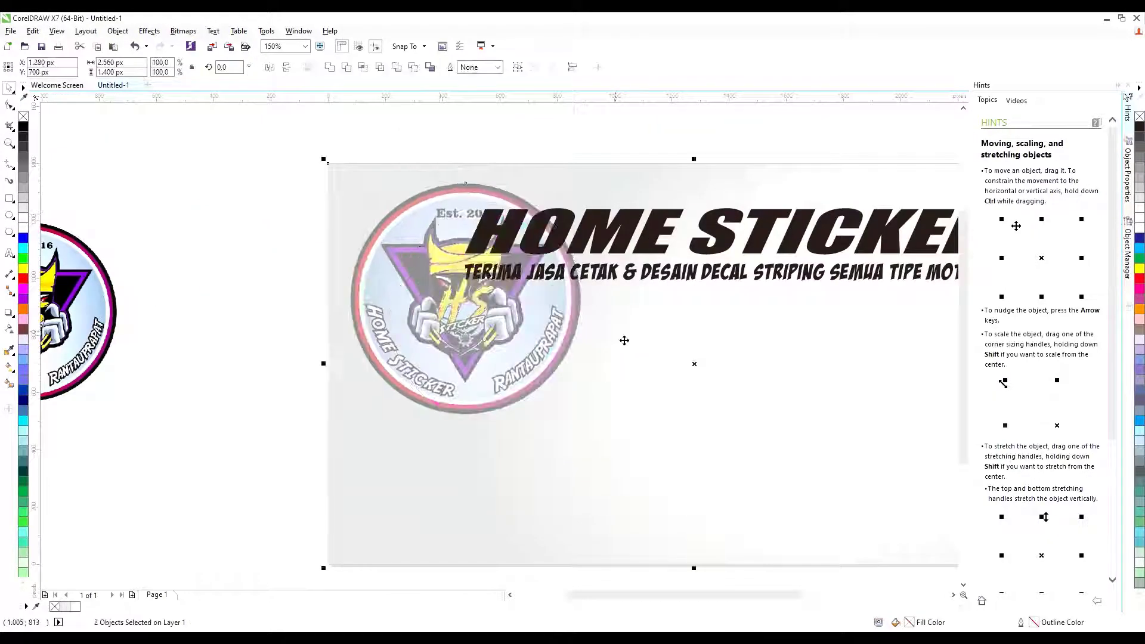
{"action": "left_click", "coordinate": [294, 241]}
{"action": "scroll", "coordinate": [294, 241], "scroll_direction": "down", "scroll_amount": 4}
{"action": "scroll", "coordinate": [313, 263], "scroll_direction": "up", "scroll_amount": 2}
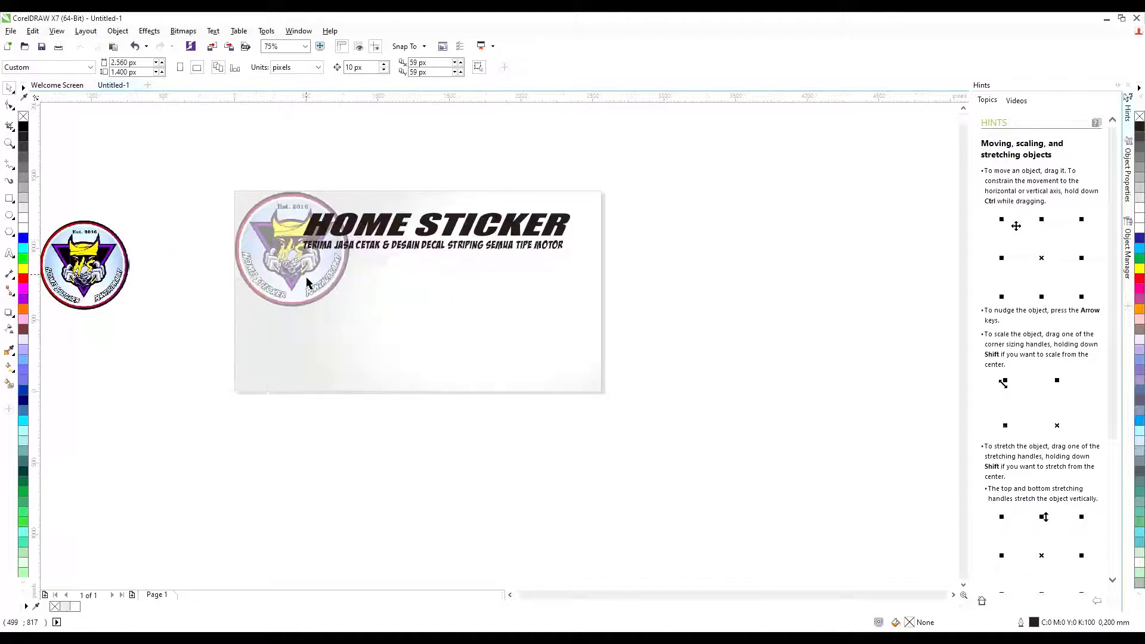
Enlarge the round logo and centre it on the banner with E and C.
{"action": "left_click", "coordinate": [301, 274]}
{"action": "left_click_drag", "start_coordinate": [356, 317], "coordinate": [468, 424]}
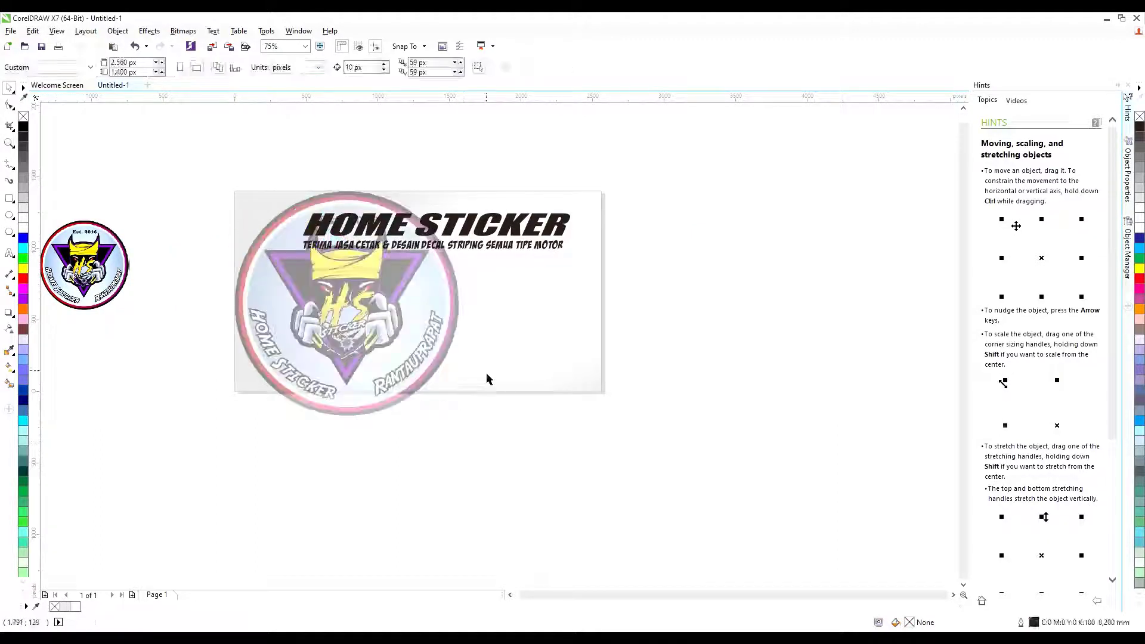
{"action": "left_click", "coordinate": [550, 333], "text": "shift"}
{"action": "key", "text": "e"}
{"action": "key", "text": "c"}
{"action": "left_click", "coordinate": [462, 258]}
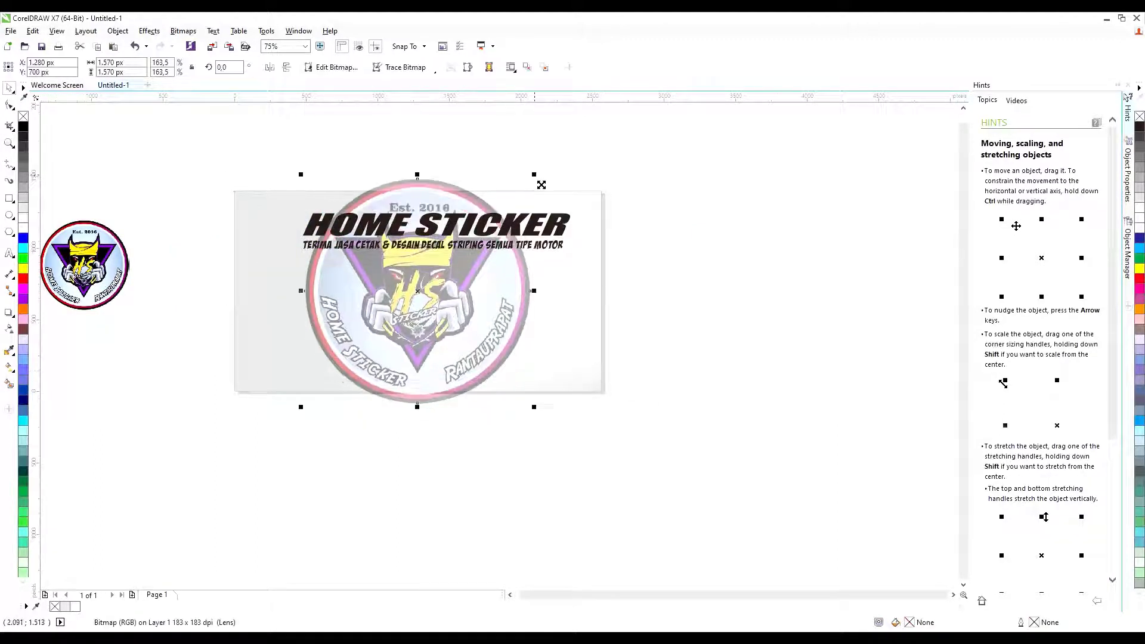
{"action": "left_click_drag", "start_coordinate": [535, 176], "coordinate": [529, 180]}
Place the logo inside the banner rectangle as a PowerClip.
{"action": "key", "text": "ctrl+1"}
{"action": "left_click", "coordinate": [482, 289]}
{"action": "left_click", "coordinate": [637, 268]}
{"action": "scroll", "coordinate": [552, 257], "scroll_direction": "down", "scroll_amount": 1}
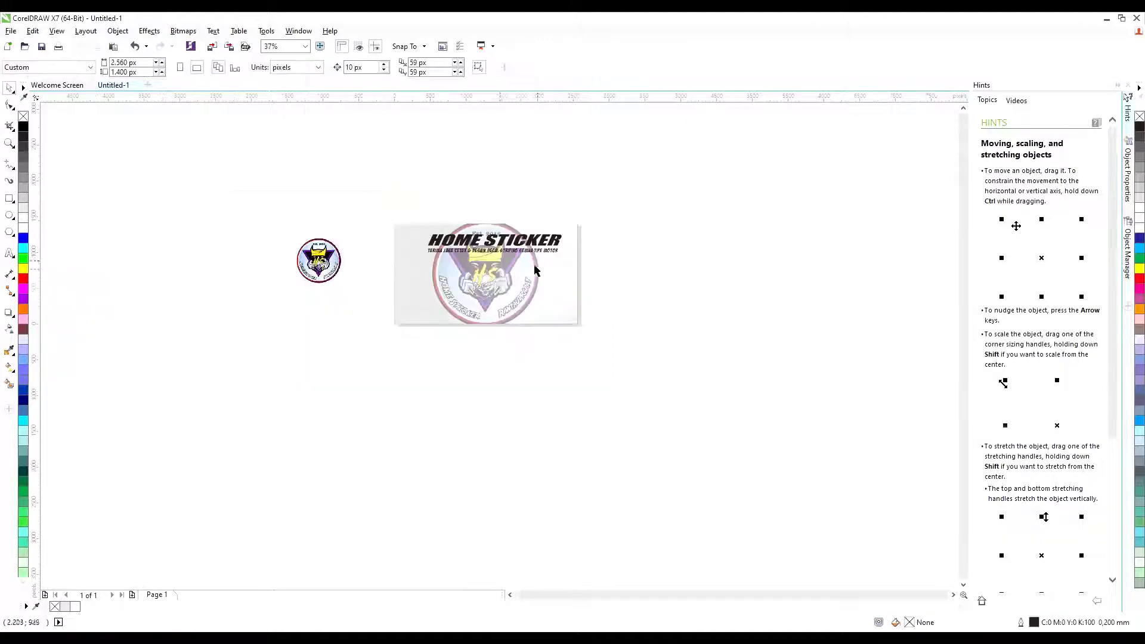
{"action": "scroll", "coordinate": [500, 253], "scroll_direction": "up", "scroll_amount": 1}
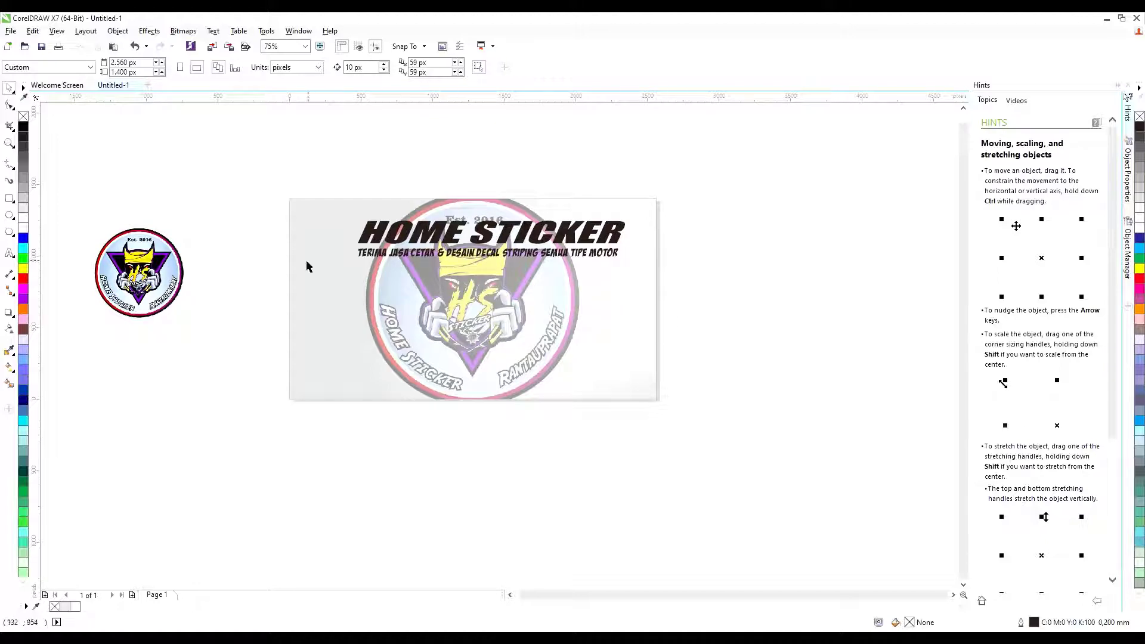
{"action": "scroll", "coordinate": [359, 218], "scroll_direction": "up", "scroll_amount": 1}
Colour the HOME STICKER title red.
{"action": "left_click", "coordinate": [620, 239]}
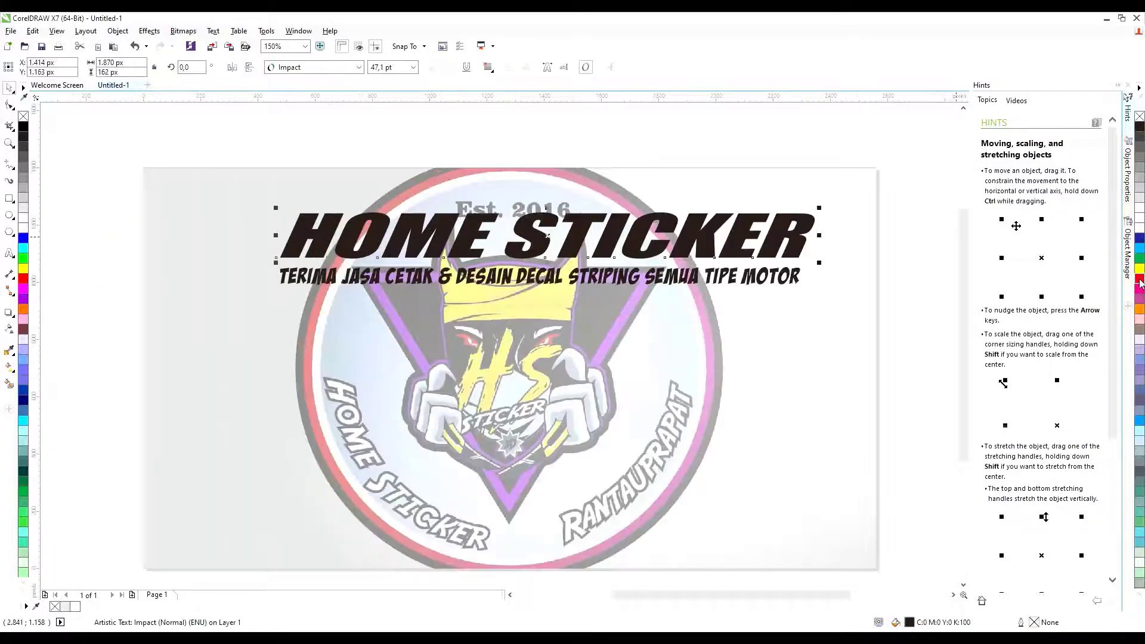
{"action": "left_click", "coordinate": [1140, 284]}
{"action": "left_click", "coordinate": [158, 225]}
{"action": "scroll", "coordinate": [353, 229], "scroll_direction": "down", "scroll_amount": 1}
{"action": "key", "text": "Escape"}
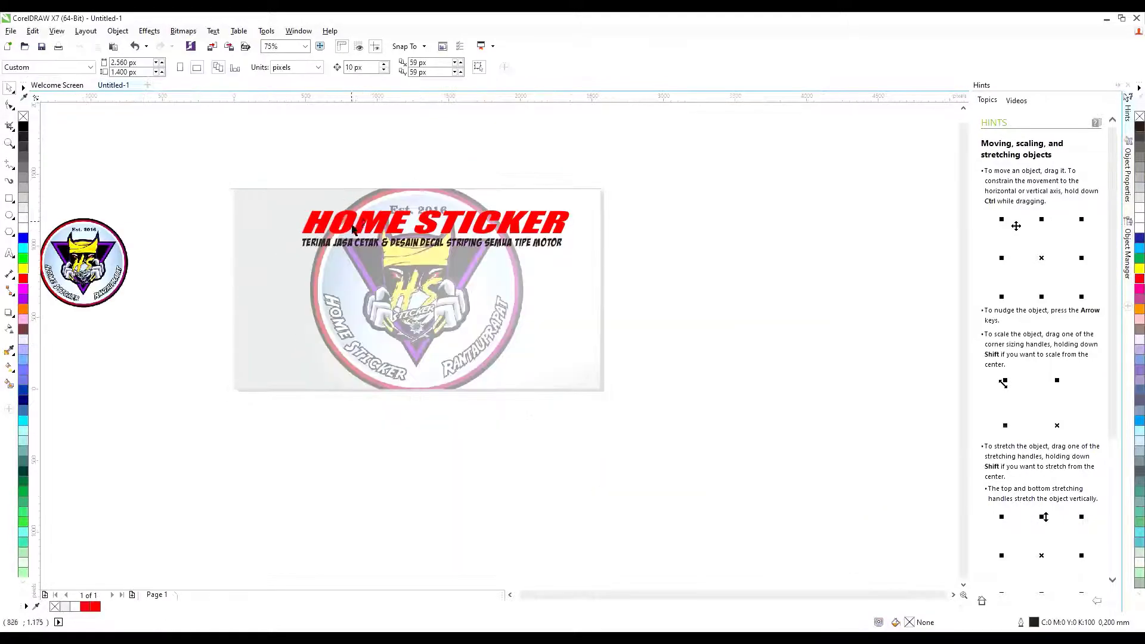
{"action": "scroll", "coordinate": [353, 230], "scroll_direction": "up", "scroll_amount": 1}
{"action": "left_click", "coordinate": [353, 230]}
{"action": "left_click", "coordinate": [1128, 255]}
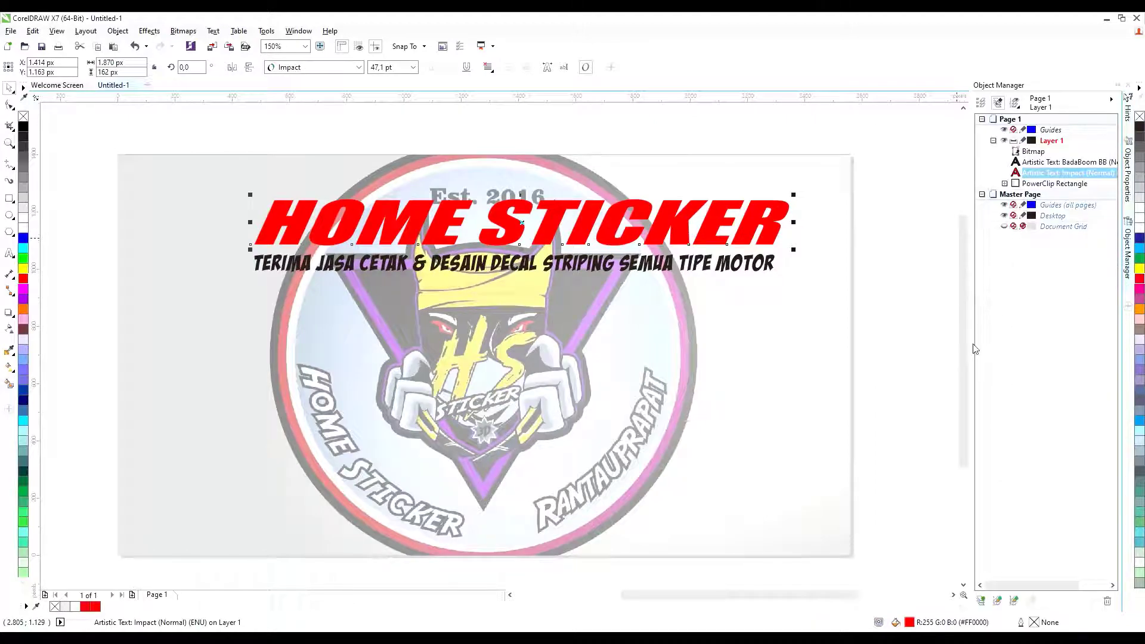
Apply a 30 px black contour to the title with Ctrl+F9.
{"action": "key", "text": "ctrl+F9"}
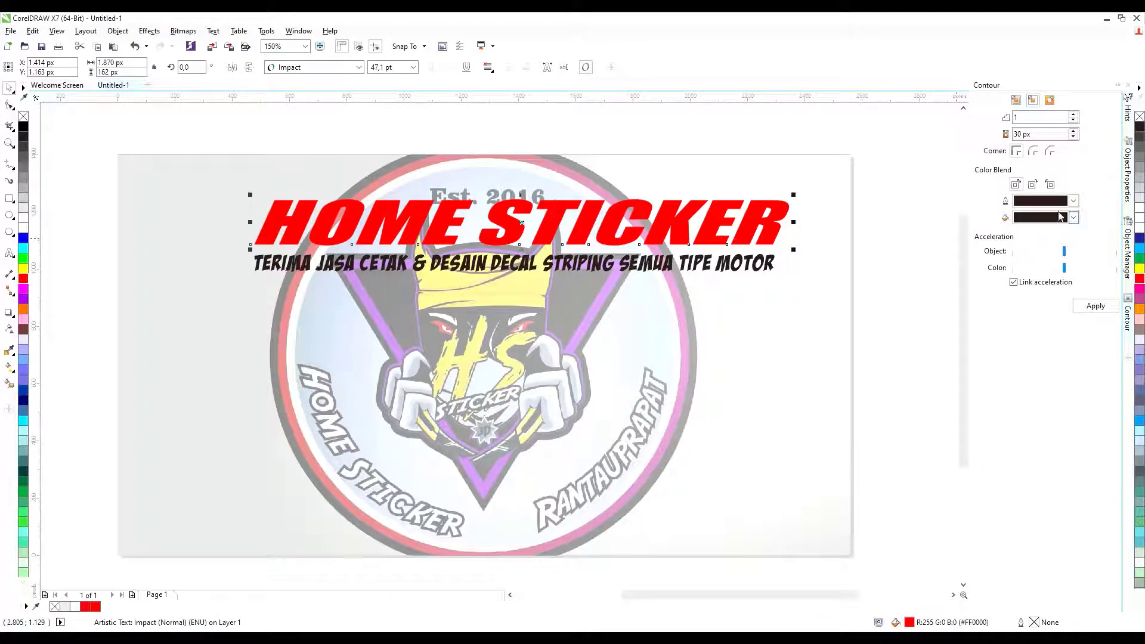
{"action": "left_click", "coordinate": [1096, 305]}
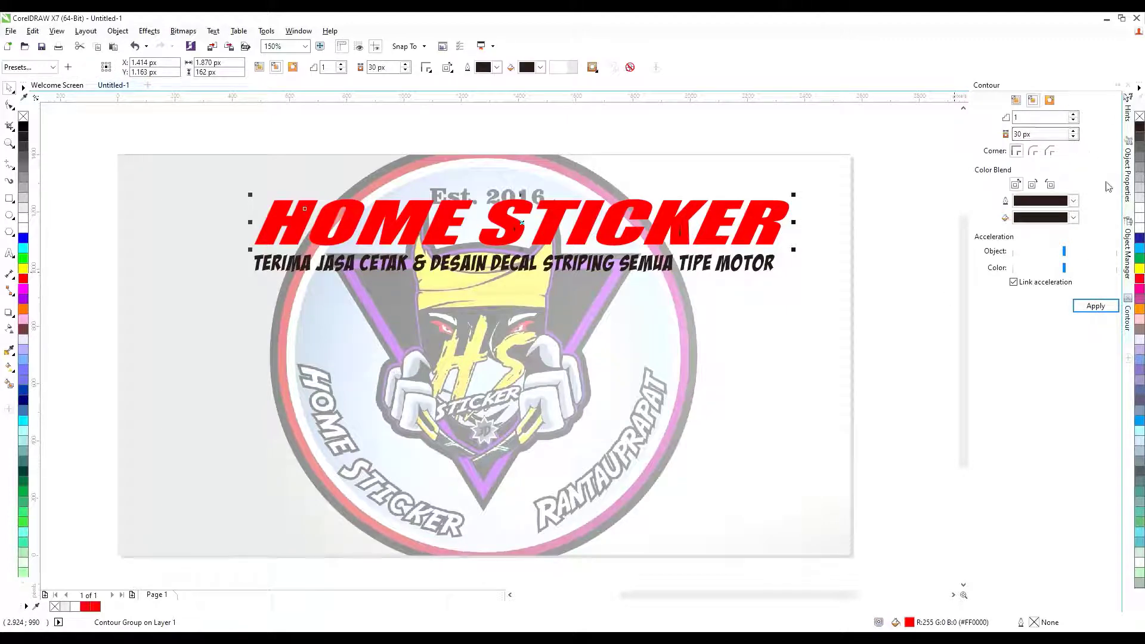
{"action": "left_click_drag", "start_coordinate": [923, 99], "coordinate": [897, 114]}
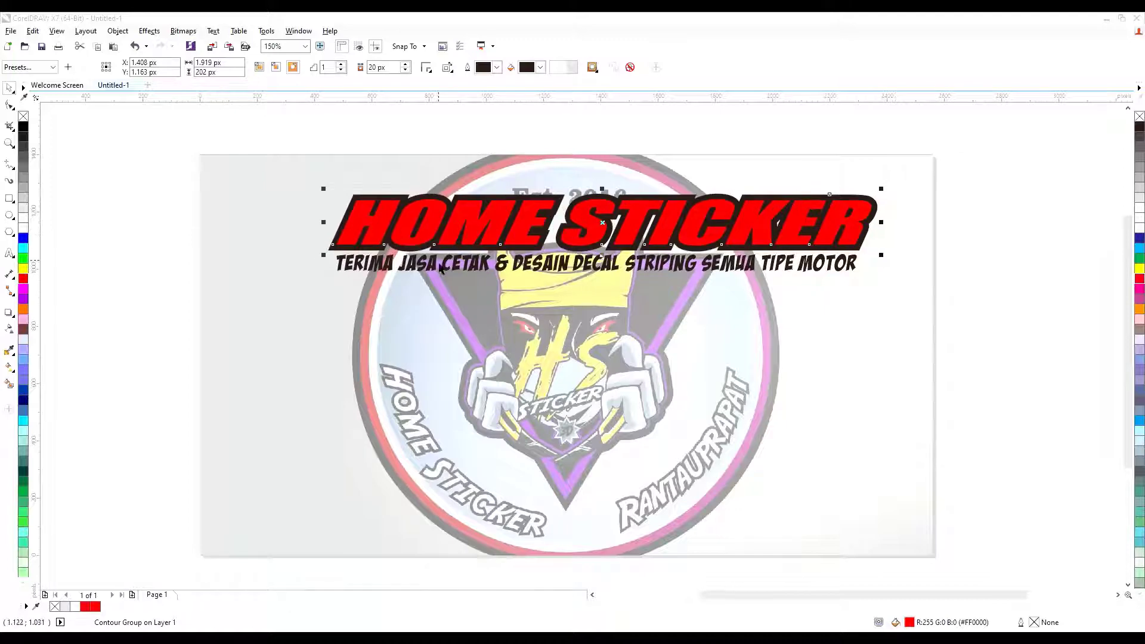
{"action": "left_click", "coordinate": [217, 248]}
{"action": "scroll", "coordinate": [474, 220], "scroll_direction": "down", "scroll_amount": 2}
{"action": "scroll", "coordinate": [528, 220], "scroll_direction": "up", "scroll_amount": 2}
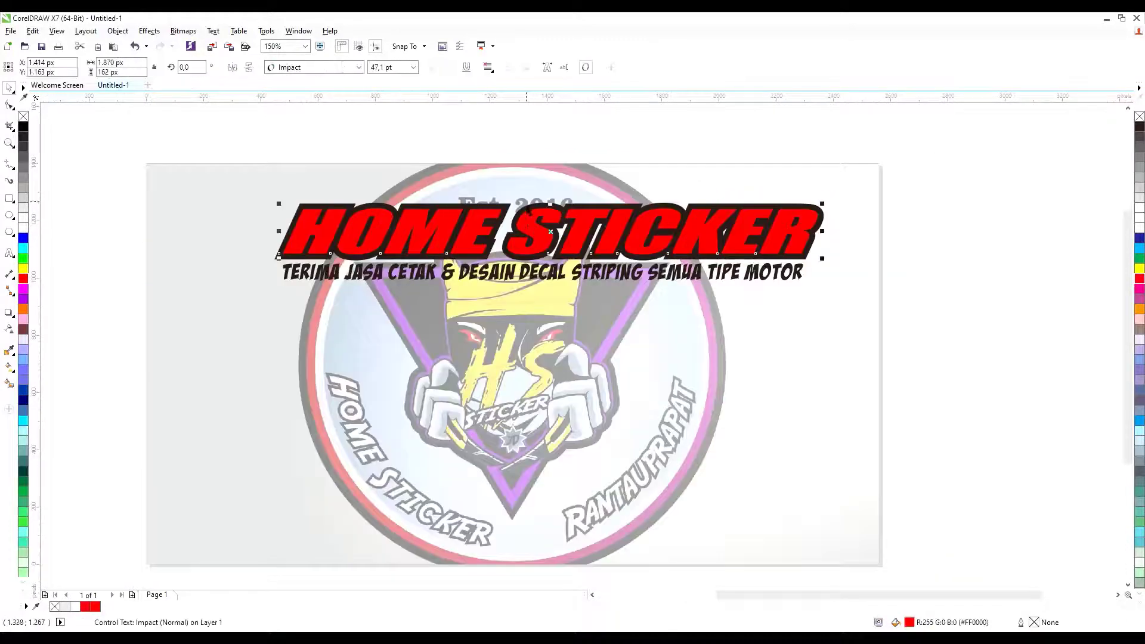
Draw a wide flat ellipse across the title and paste the ink-splatter image.
{"action": "left_click", "coordinate": [10, 215]}
{"action": "left_click_drag", "start_coordinate": [244, 221], "coordinate": [860, 274]}
{"action": "left_click", "coordinate": [9, 87]}
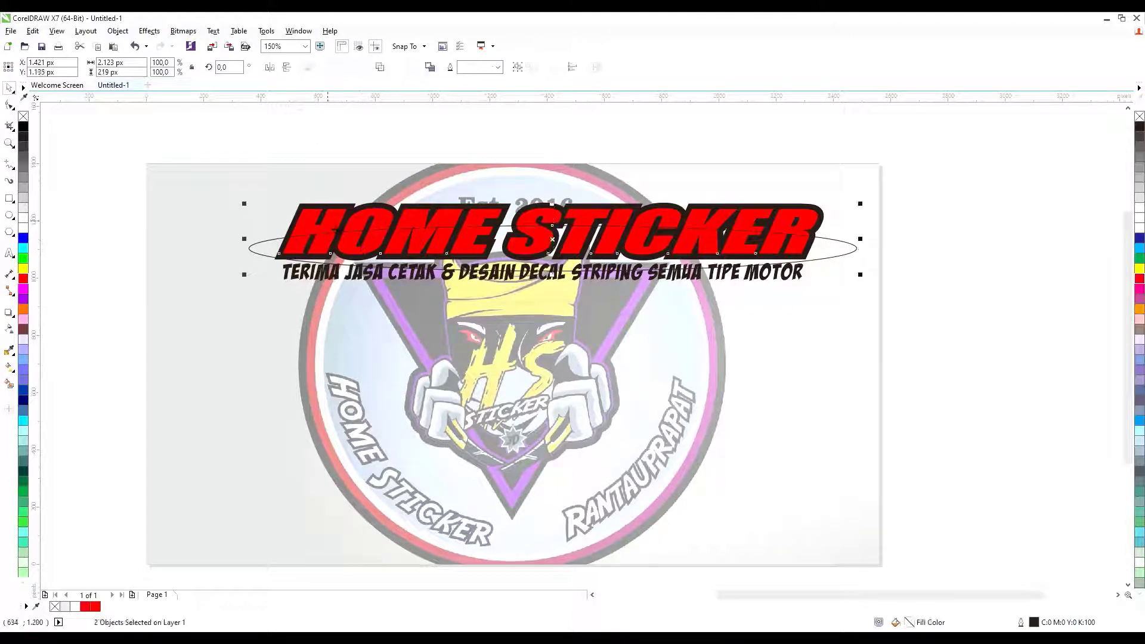
{"action": "left_click_drag", "start_coordinate": [250, 248], "coordinate": [248, 231]}
{"action": "left_click", "coordinate": [204, 217]}
{"action": "scroll", "coordinate": [267, 233], "scroll_direction": "up", "scroll_amount": 1}
{"action": "scroll", "coordinate": [259, 167], "scroll_direction": "down", "scroll_amount": 3}
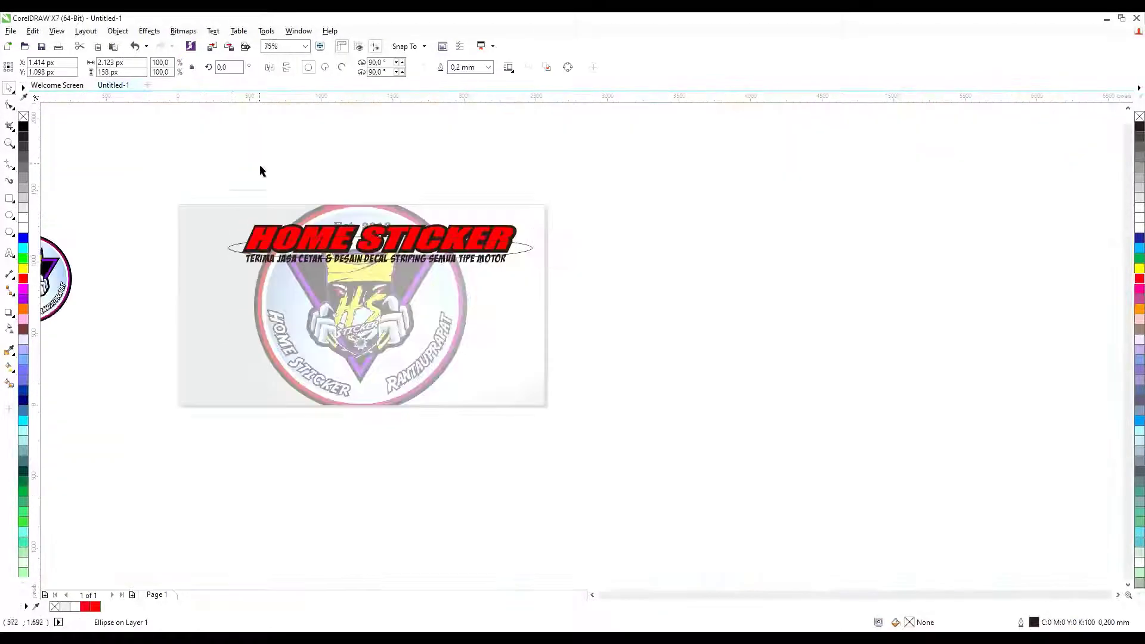
{"action": "left_click", "coordinate": [433, 18]}
{"action": "key", "text": "ctrl+v"}
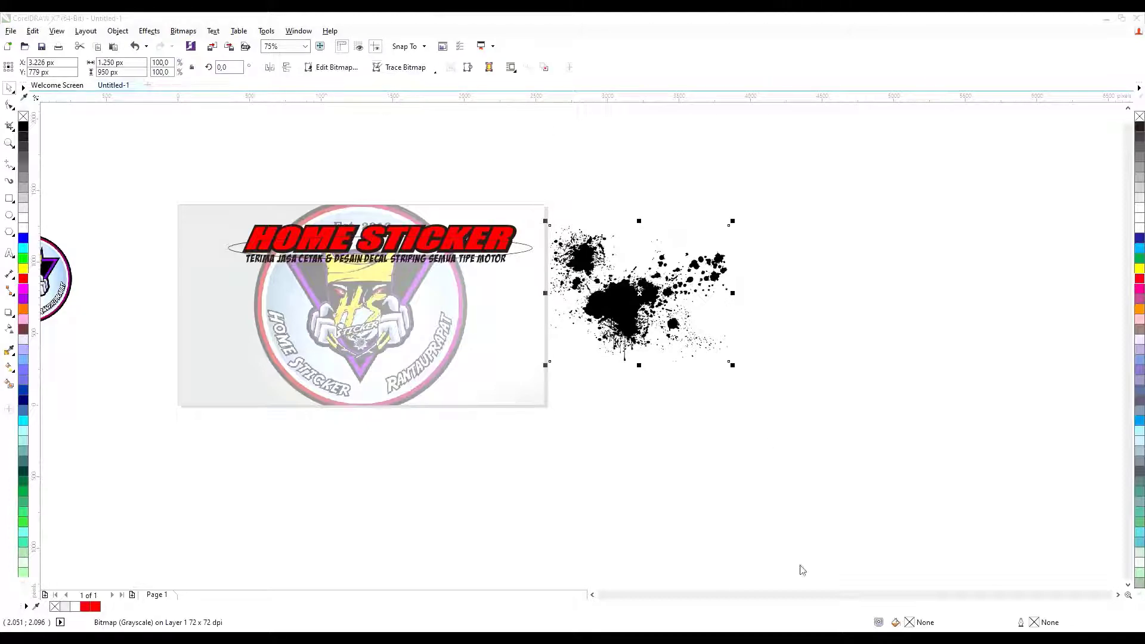
Trace the splatter to vectors, delete the bitmap, rotate about 159°, trim the lower blob, group.
{"action": "left_click", "coordinate": [758, 487]}
{"action": "mouse_move", "coordinate": [638, 305]}
{"action": "left_mouse_down"}
{"action": "mouse_move", "coordinate": [663, 431]}
{"action": "mouse_move", "coordinate": [642, 317]}
{"action": "left_mouse_up"}
{"action": "left_click", "coordinate": [620, 304]}
{"action": "key", "text": "Delete"}
{"action": "left_click", "coordinate": [642, 317]}
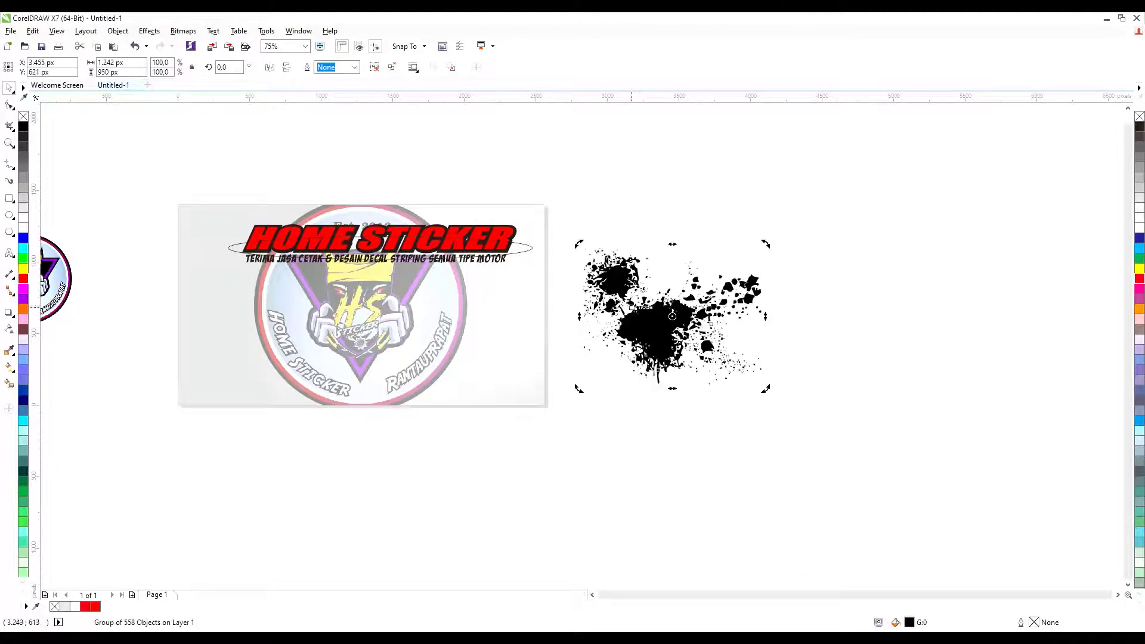
{"action": "left_click_drag", "start_coordinate": [578, 388], "coordinate": [799, 340]}
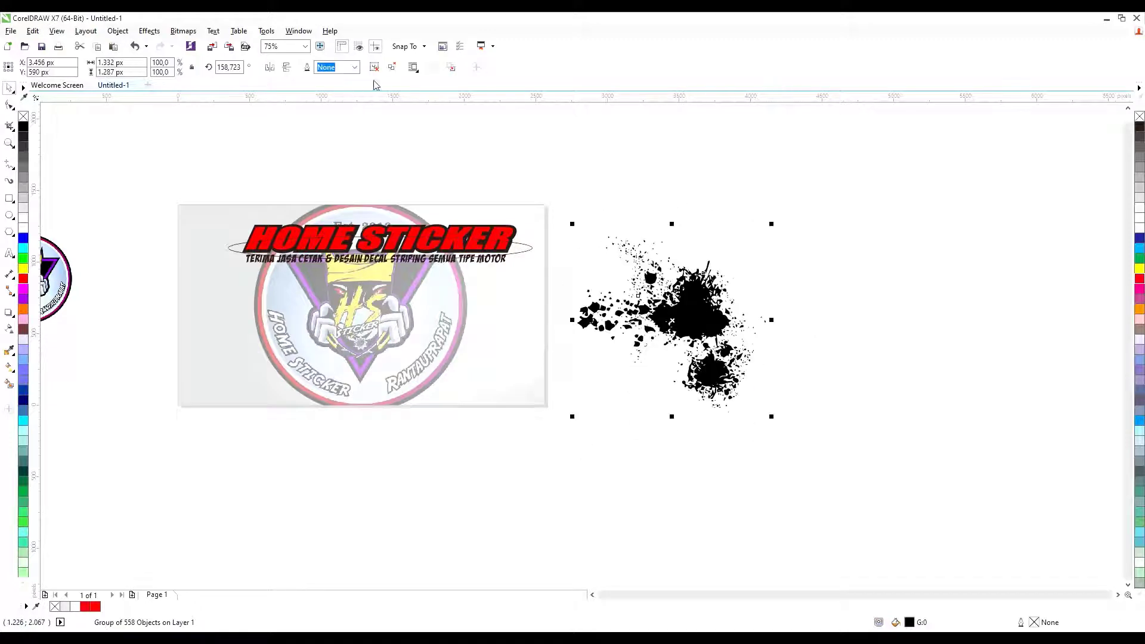
{"action": "left_click_drag", "start_coordinate": [606, 435], "coordinate": [884, 328]}
{"action": "key", "text": "Delete"}
{"action": "key", "text": "ctrl+g"}
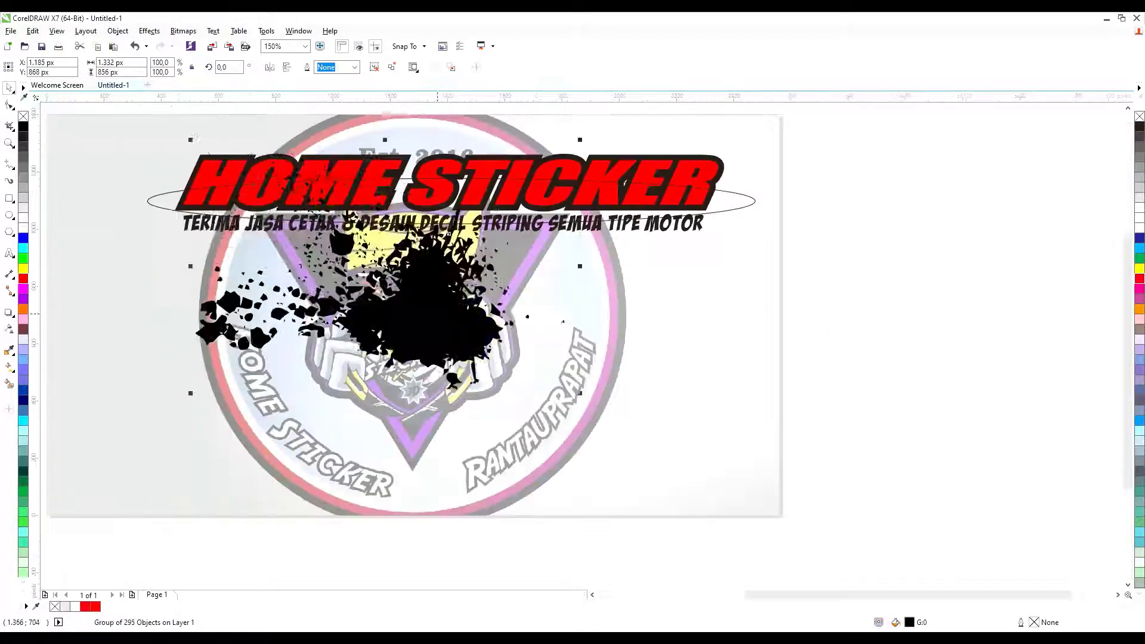
Place the splatter over the O of HOME, stretch it left, and group the copies.
{"action": "left_click_drag", "start_coordinate": [286, 246], "coordinate": [198, 171]}
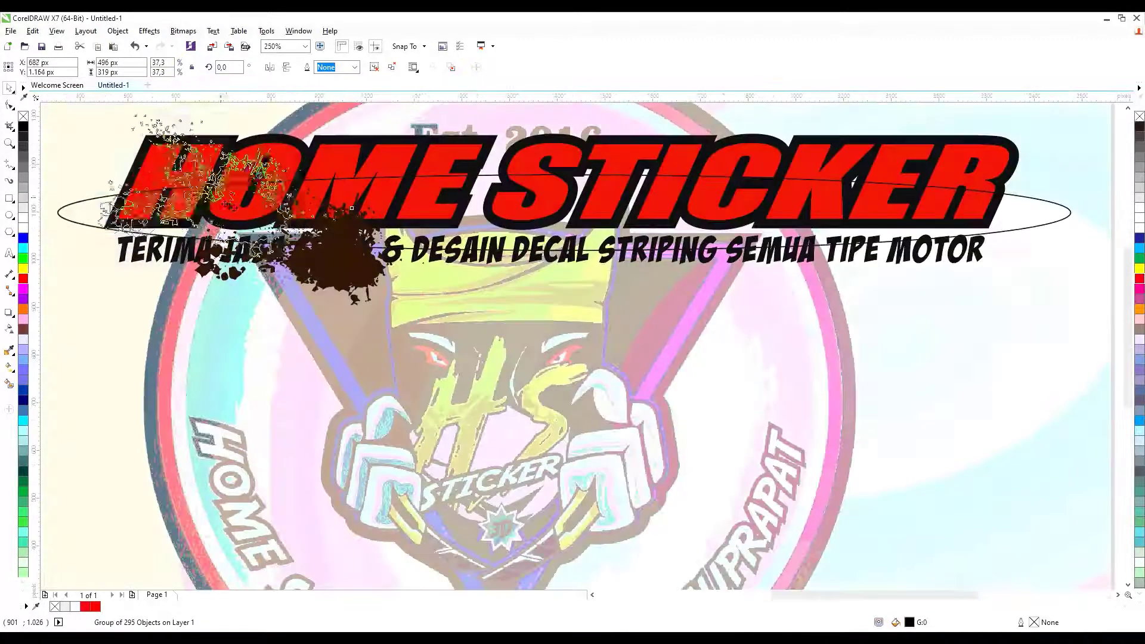
{"action": "left_click_drag", "start_coordinate": [224, 167], "coordinate": [269, 203]}
{"action": "left_click_drag", "start_coordinate": [107, 202], "coordinate": [54, 202]}
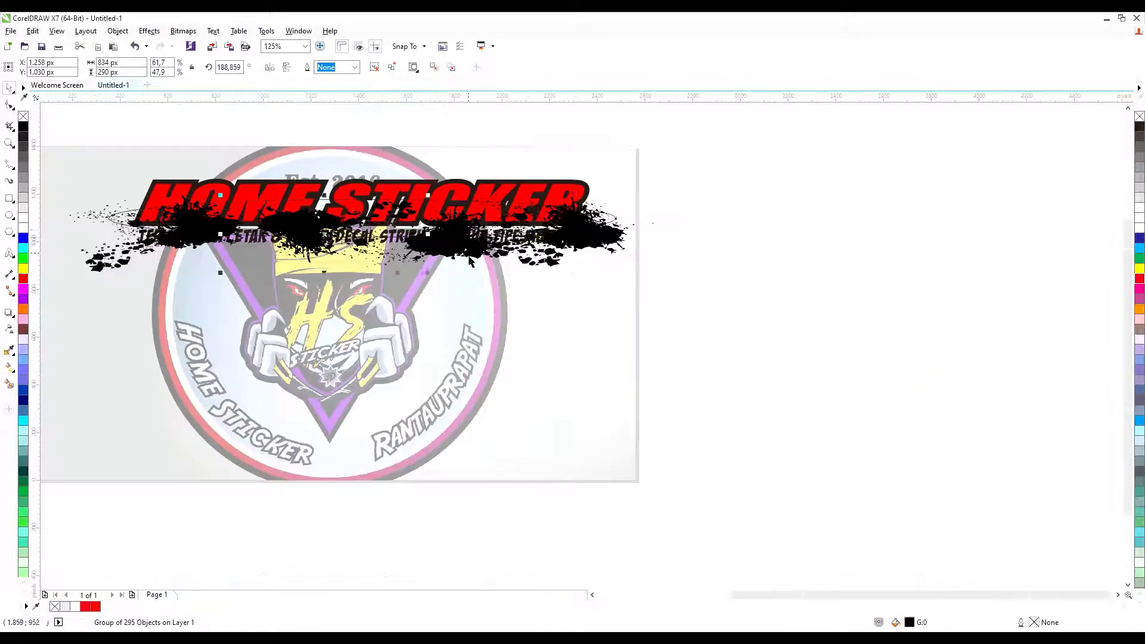
{"action": "left_click", "coordinate": [207, 236], "text": "shift"}
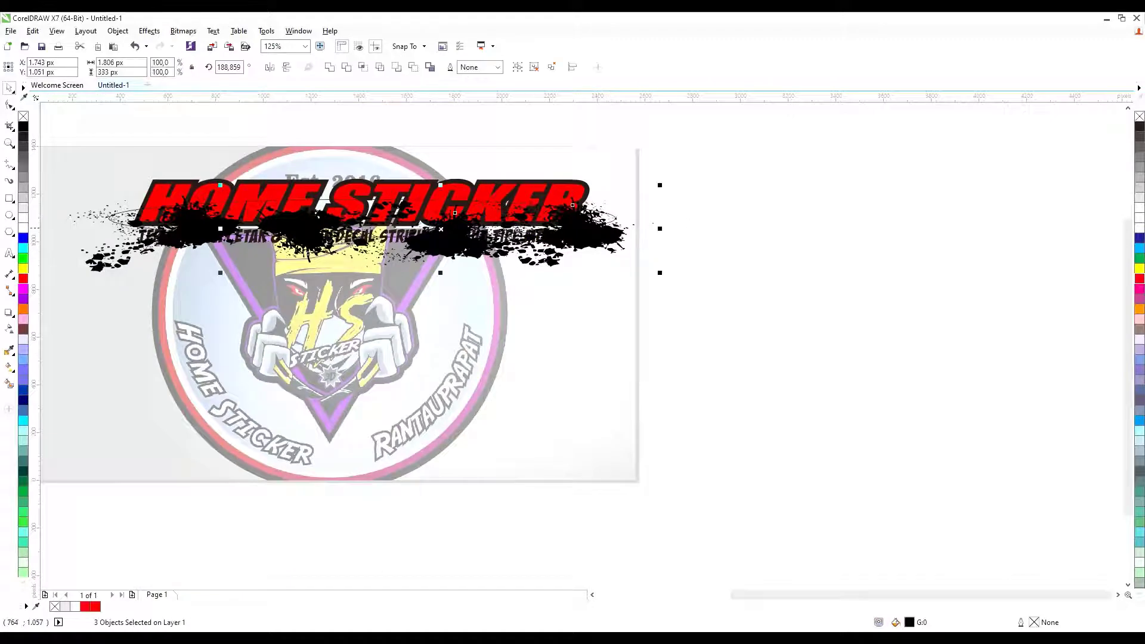
{"action": "key", "text": "ctrl+g"}
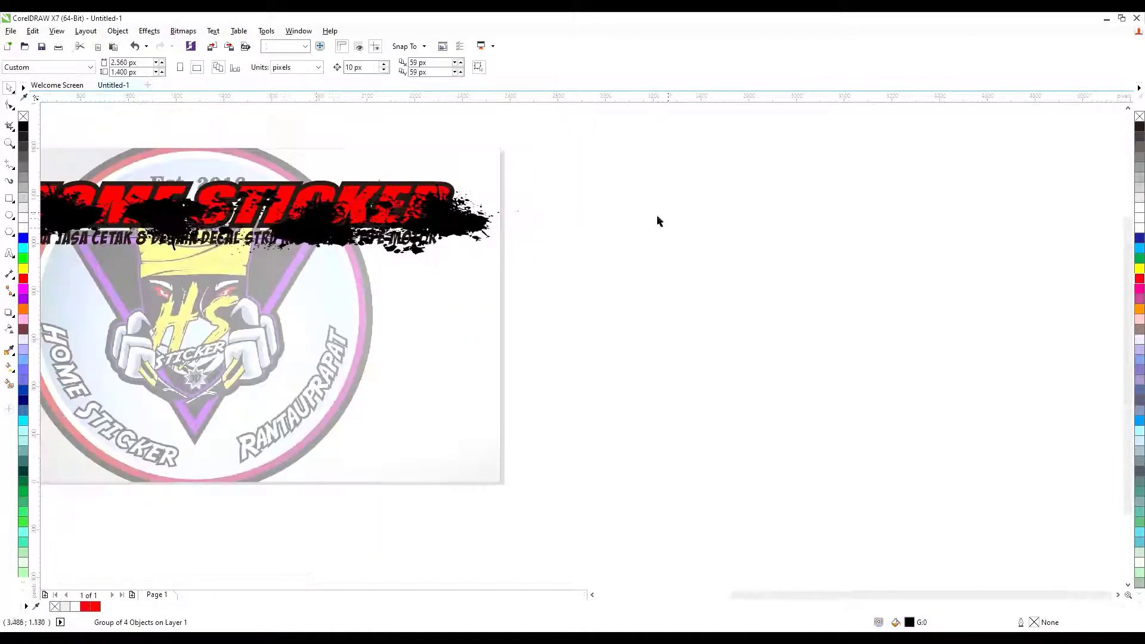
Move the splatter group up onto the HOME STICKER title.
{"action": "left_click", "coordinate": [229, 219]}
{"action": "left_click", "coordinate": [228, 219], "text": "alt"}
{"action": "scroll", "coordinate": [116, 220], "scroll_direction": "up", "scroll_amount": 2}
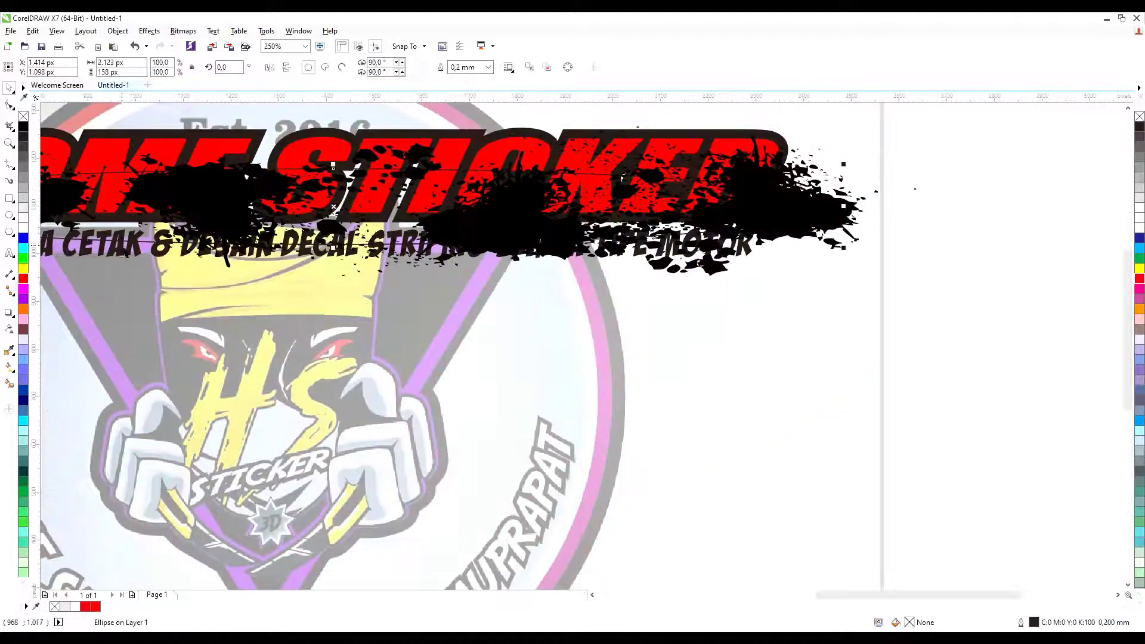
{"action": "scroll", "coordinate": [411, 143], "scroll_direction": "down", "scroll_amount": 2}
{"action": "left_click", "coordinate": [632, 179]}
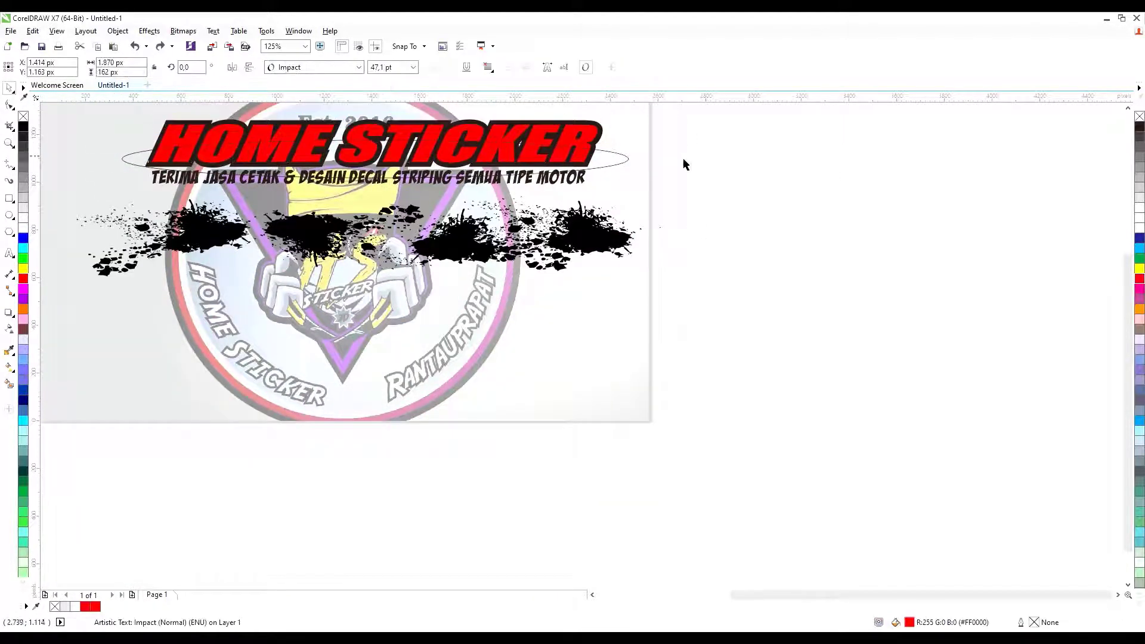
{"action": "left_click", "coordinate": [599, 228]}
{"action": "left_click_drag", "start_coordinate": [599, 228], "coordinate": [586, 149]}
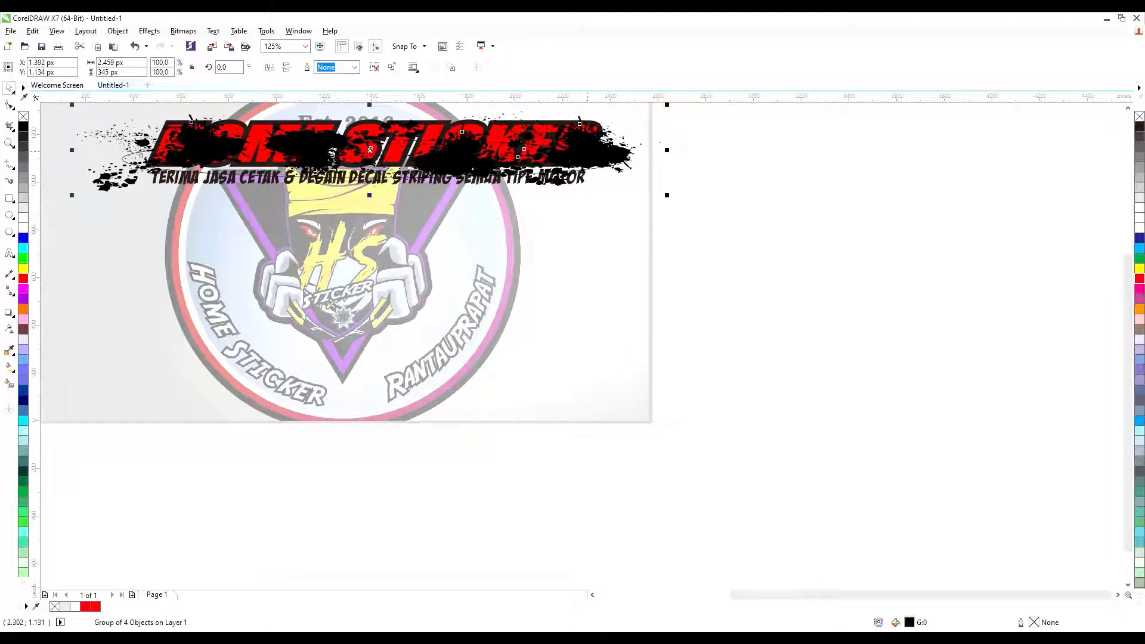
{"action": "scroll", "coordinate": [145, 169], "scroll_direction": "up", "scroll_amount": 2}
Nudge the splatter down, fill it red, and finish editing the PowerClip contents.
{"action": "left_click", "coordinate": [103, 144], "text": "shift"}
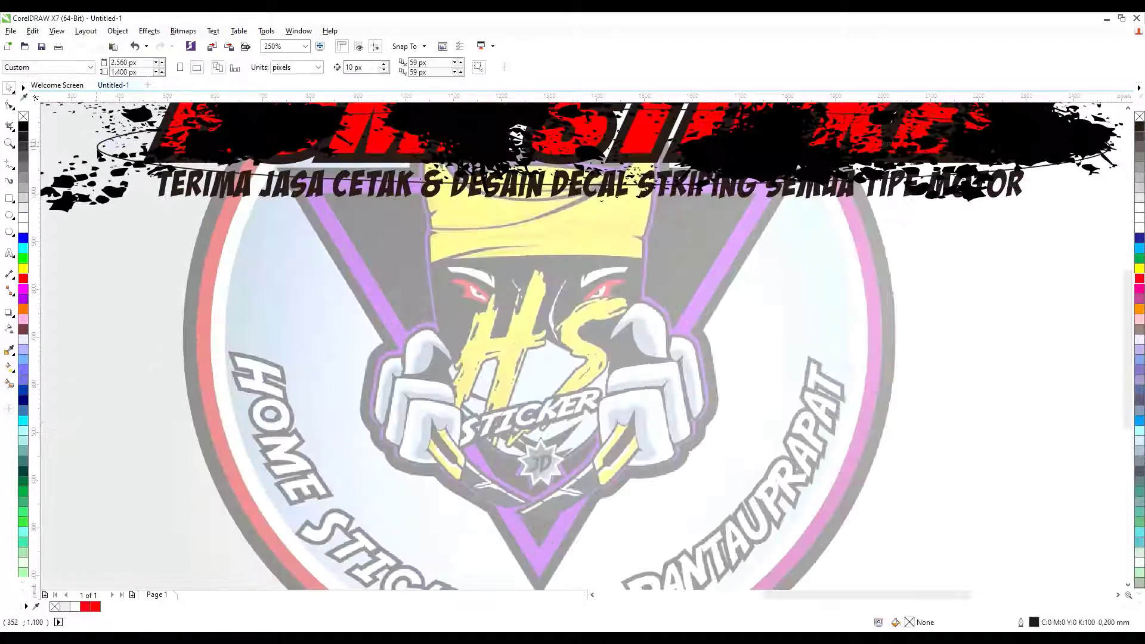
{"action": "scroll", "coordinate": [267, 167], "scroll_direction": "up", "scroll_amount": 2}
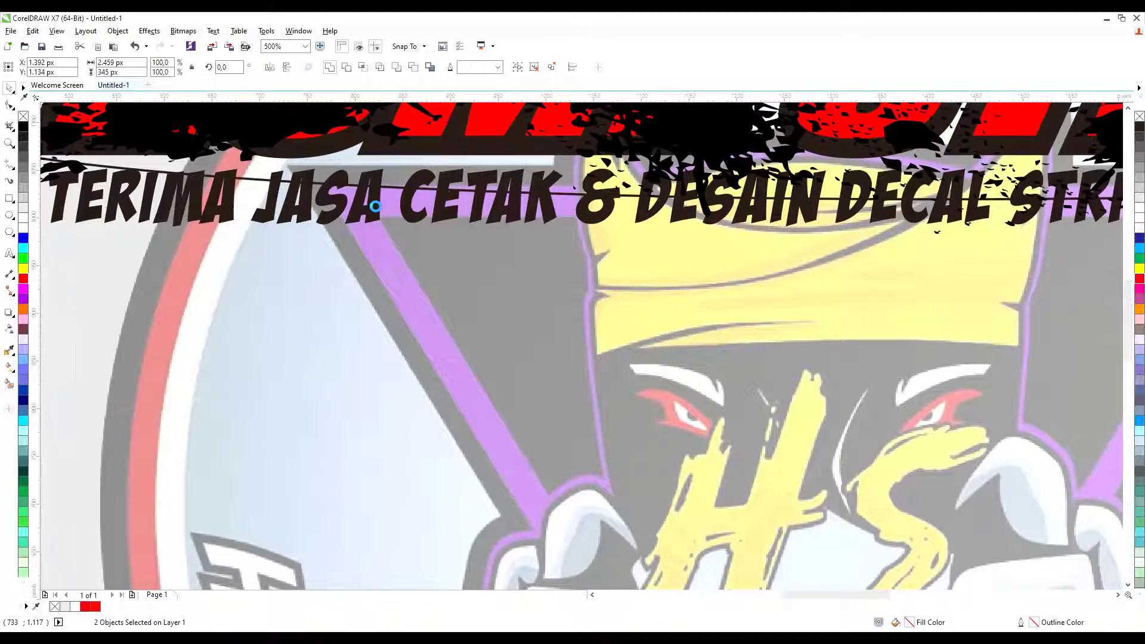
{"action": "scroll", "coordinate": [375, 207], "scroll_direction": "down", "scroll_amount": 5}
{"action": "scroll", "coordinate": [298, 151], "scroll_direction": "up", "scroll_amount": 3}
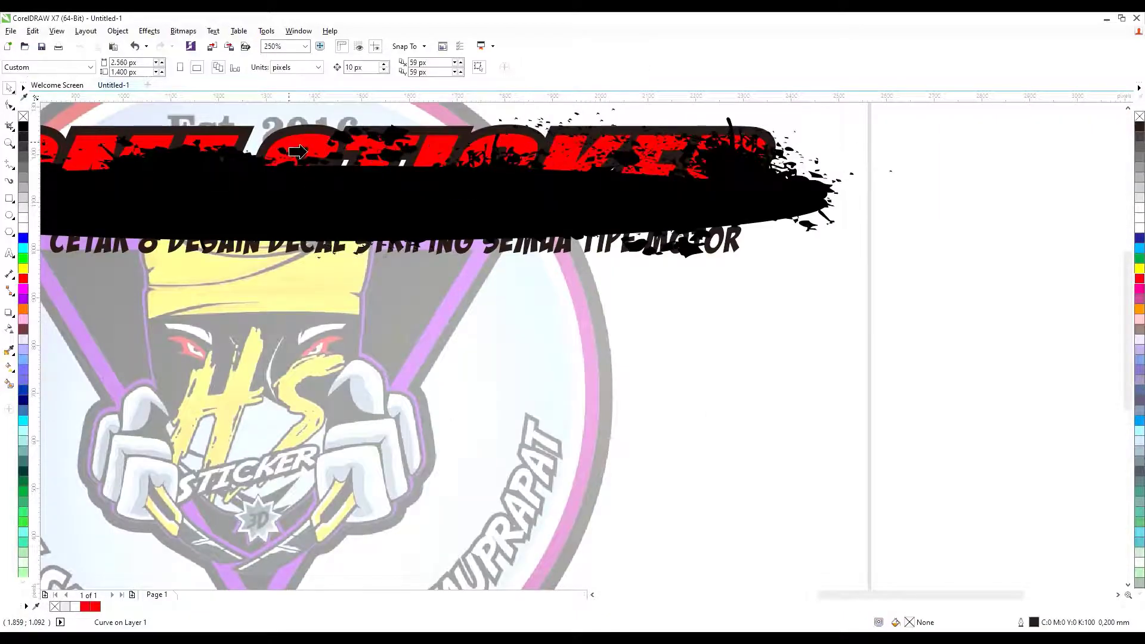
{"action": "scroll", "coordinate": [298, 151], "scroll_direction": "down", "scroll_amount": 3}
{"action": "scroll", "coordinate": [179, 196], "scroll_direction": "up", "scroll_amount": 3}
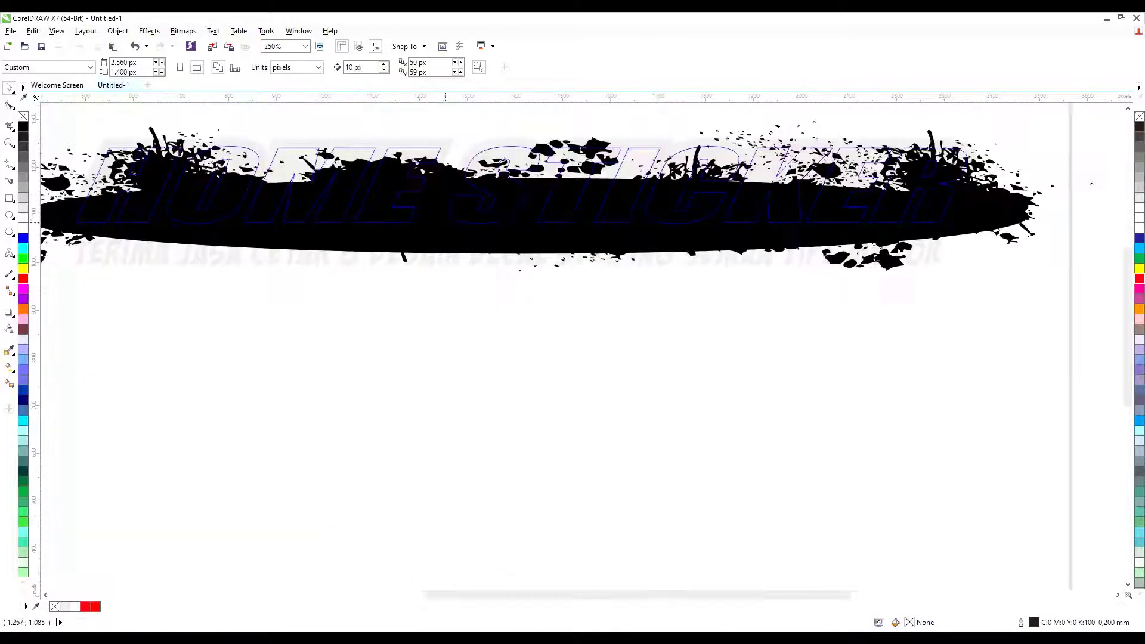
{"action": "left_click_drag", "start_coordinate": [445, 222], "coordinate": [445, 236]}
{"action": "left_click", "coordinate": [23, 278]}
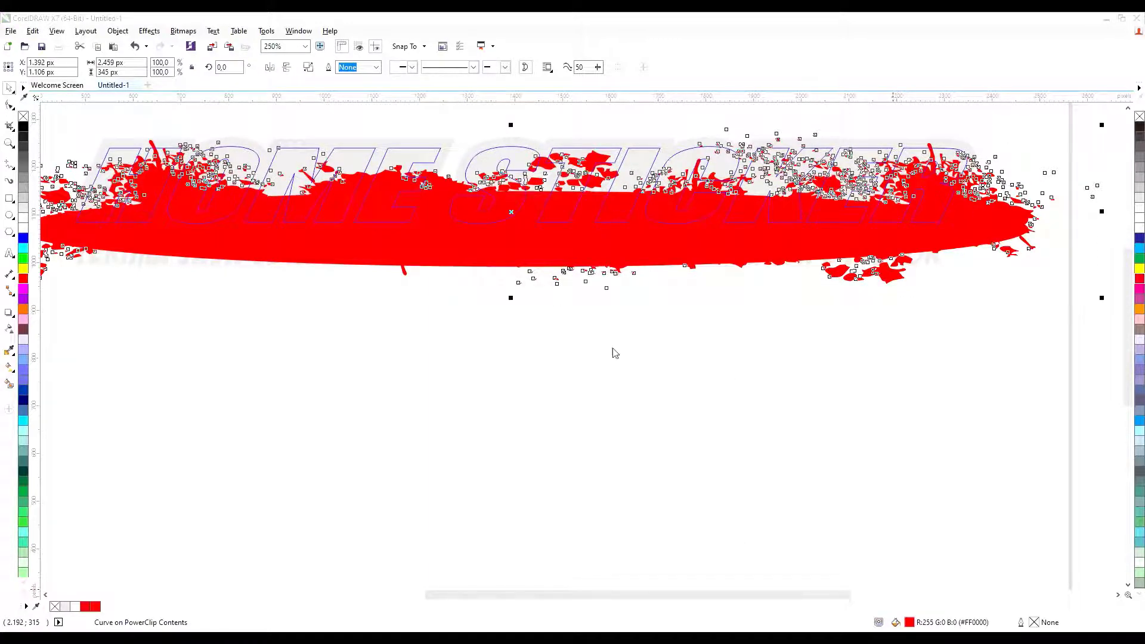
{"action": "left_click", "coordinate": [780, 412], "text": "ctrl"}
{"action": "scroll", "coordinate": [778, 253], "scroll_direction": "down", "scroll_amount": 1}
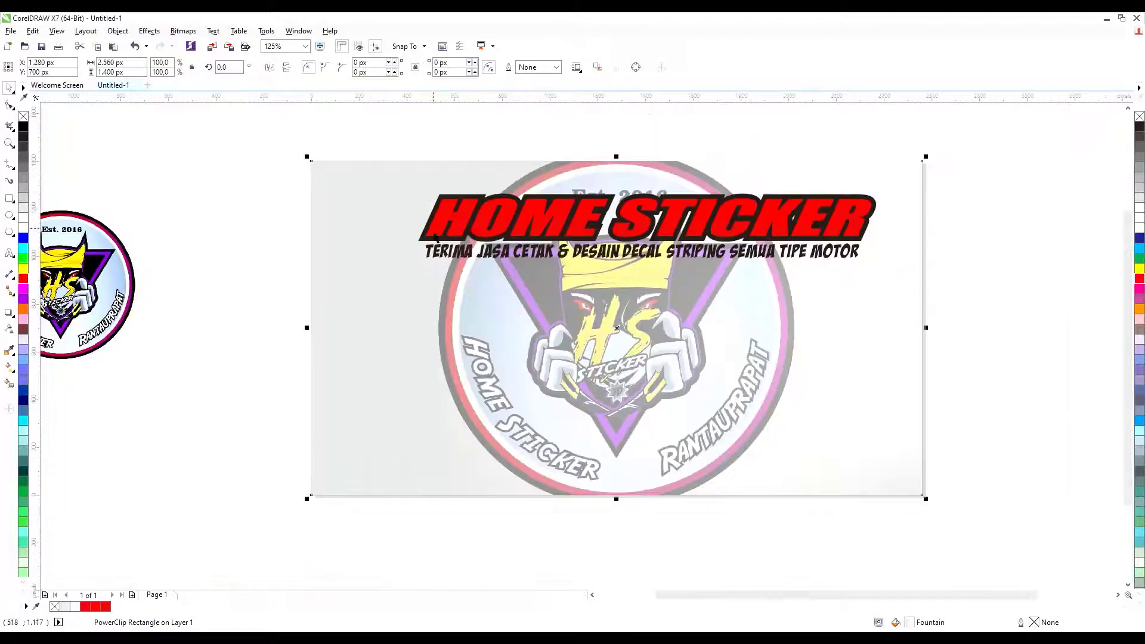
Fill the title's outline shape solid black.
{"action": "left_click", "coordinate": [467, 236]}
{"action": "scroll", "coordinate": [438, 231], "scroll_direction": "up", "scroll_amount": 2}
{"action": "left_click", "coordinate": [25, 127]}
{"action": "scroll", "coordinate": [1051, 227], "scroll_direction": "down", "scroll_amount": 1}
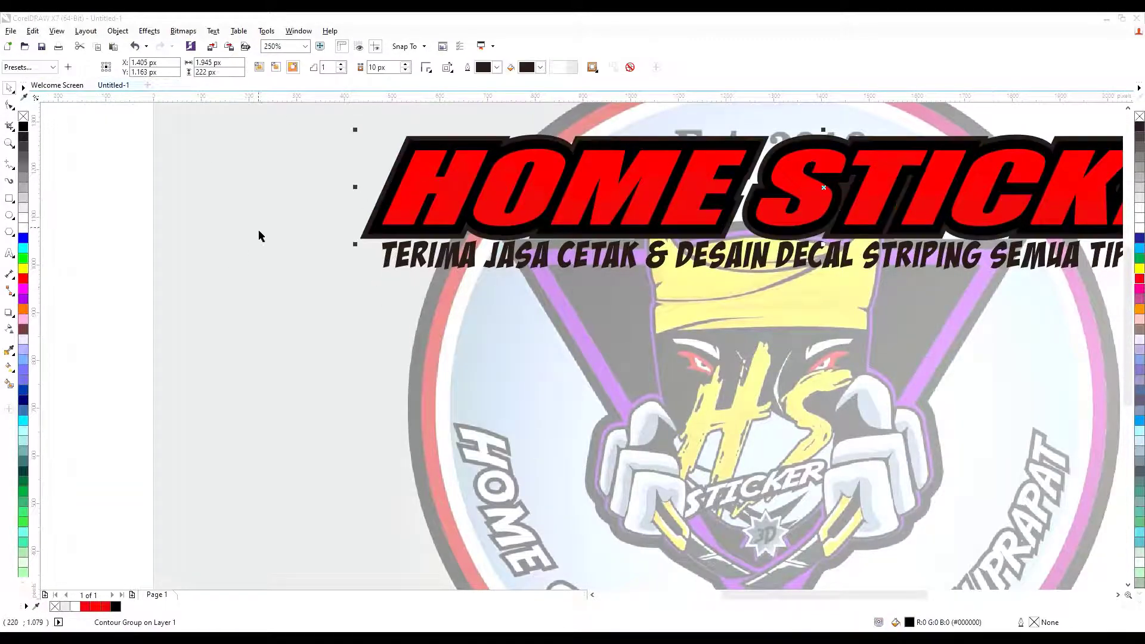
{"action": "scroll", "coordinate": [258, 235], "scroll_direction": "up", "scroll_amount": 1}
Colour the shape behind the title outline yellow.
{"action": "left_click", "coordinate": [398, 250]}
{"action": "left_click", "coordinate": [23, 268]}
{"action": "key", "text": "Escape"}
{"action": "scroll", "coordinate": [182, 238], "scroll_direction": "down", "scroll_amount": 3}
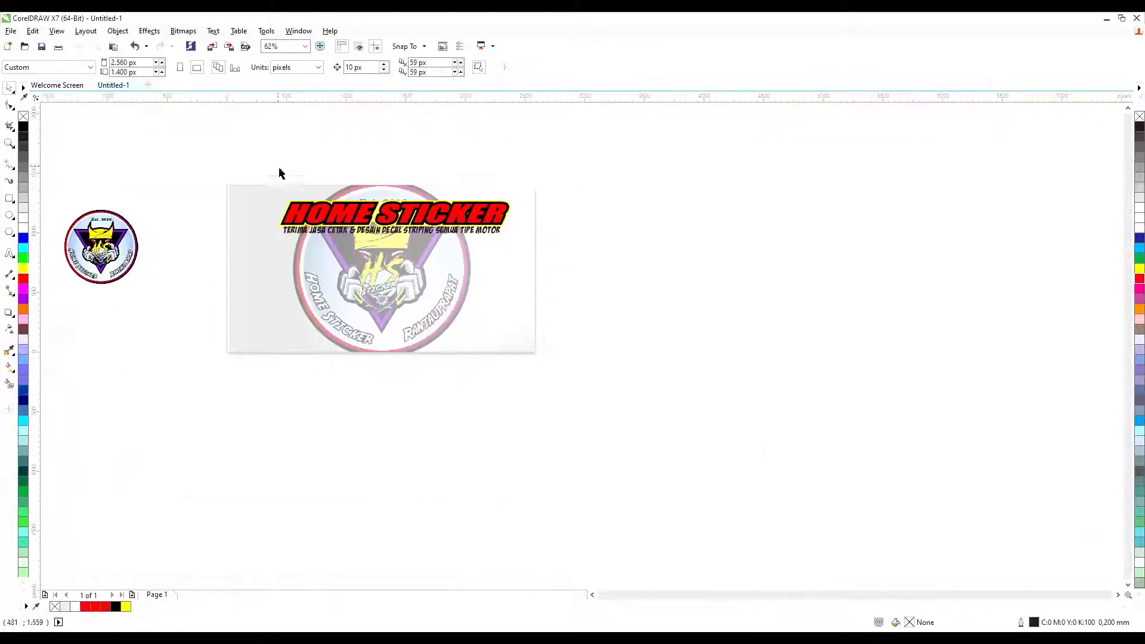
{"action": "scroll", "coordinate": [359, 235], "scroll_direction": "up", "scroll_amount": 1}
{"action": "scroll", "coordinate": [470, 182], "scroll_direction": "up", "scroll_amount": 1}
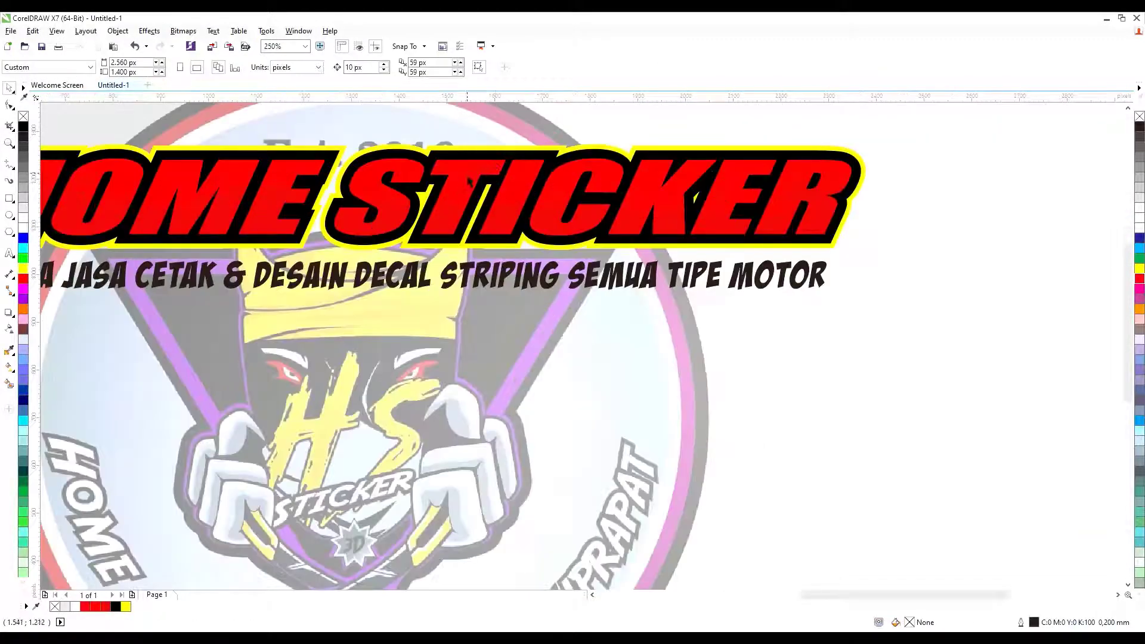
Give the HOME STICKER title text a 5 px contour.
{"action": "left_click", "coordinate": [571, 189]}
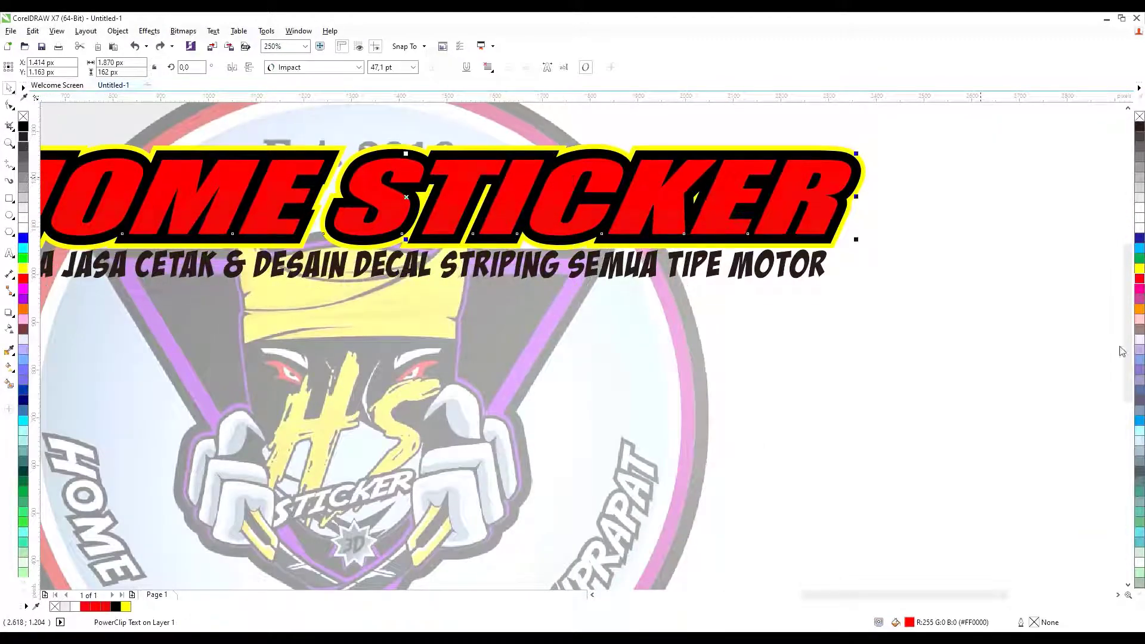
{"action": "left_click", "coordinate": [1120, 364]}
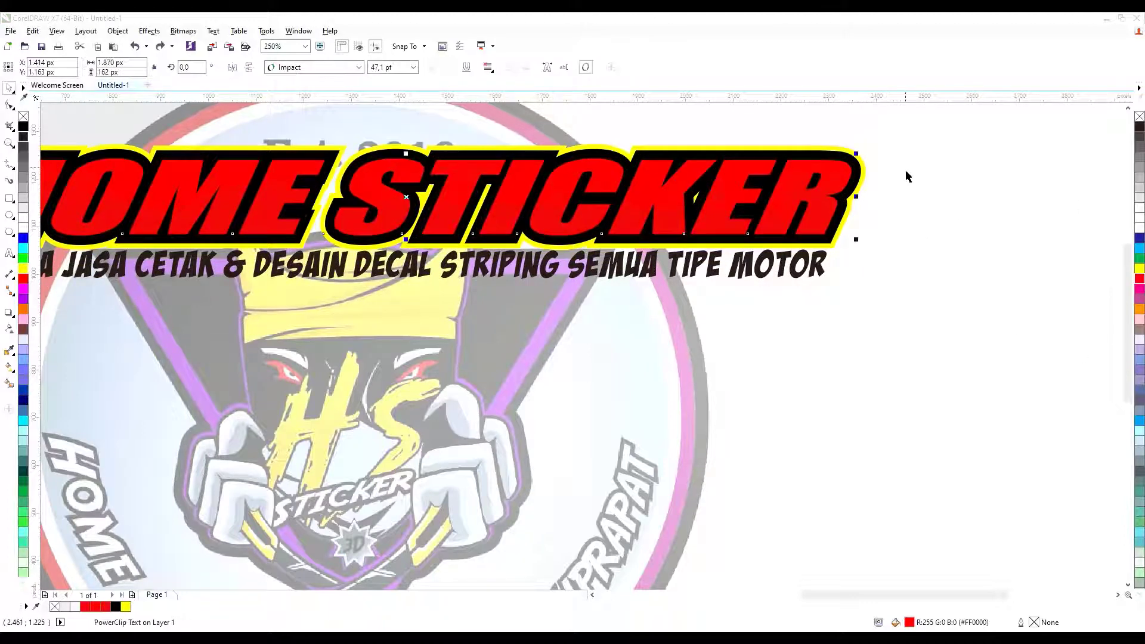
{"action": "key", "text": "ctrl+z"}
{"action": "scroll", "coordinate": [836, 189], "scroll_direction": "up", "scroll_amount": 1}
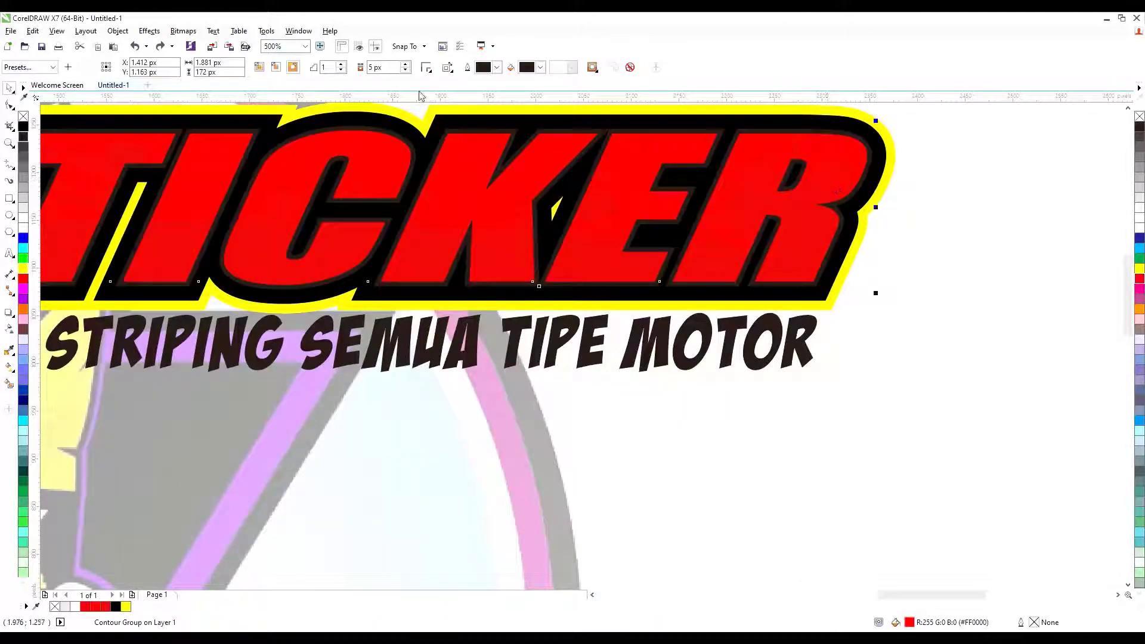
{"action": "left_click", "coordinate": [473, 499]}
{"action": "scroll", "coordinate": [1045, 328], "scroll_direction": "up", "scroll_amount": 1}
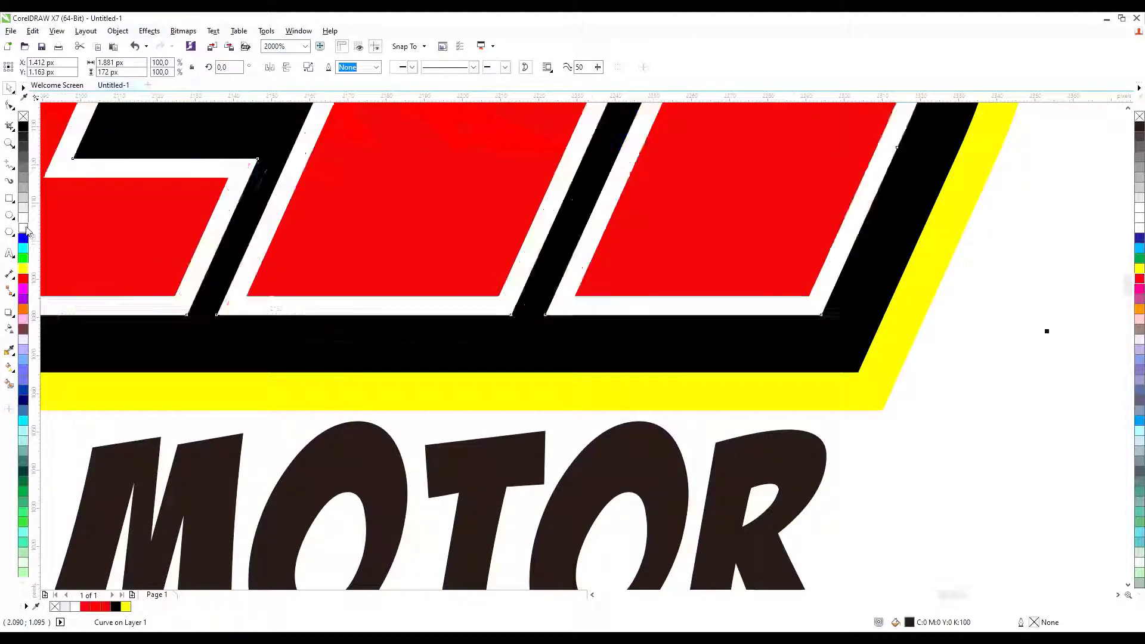
{"action": "scroll", "coordinate": [701, 258], "scroll_direction": "down", "scroll_amount": 2}
{"action": "key", "text": "Escape"}
{"action": "scroll", "coordinate": [362, 269], "scroll_direction": "up", "scroll_amount": 1}
{"action": "scroll", "coordinate": [362, 270], "scroll_direction": "down", "scroll_amount": 1}
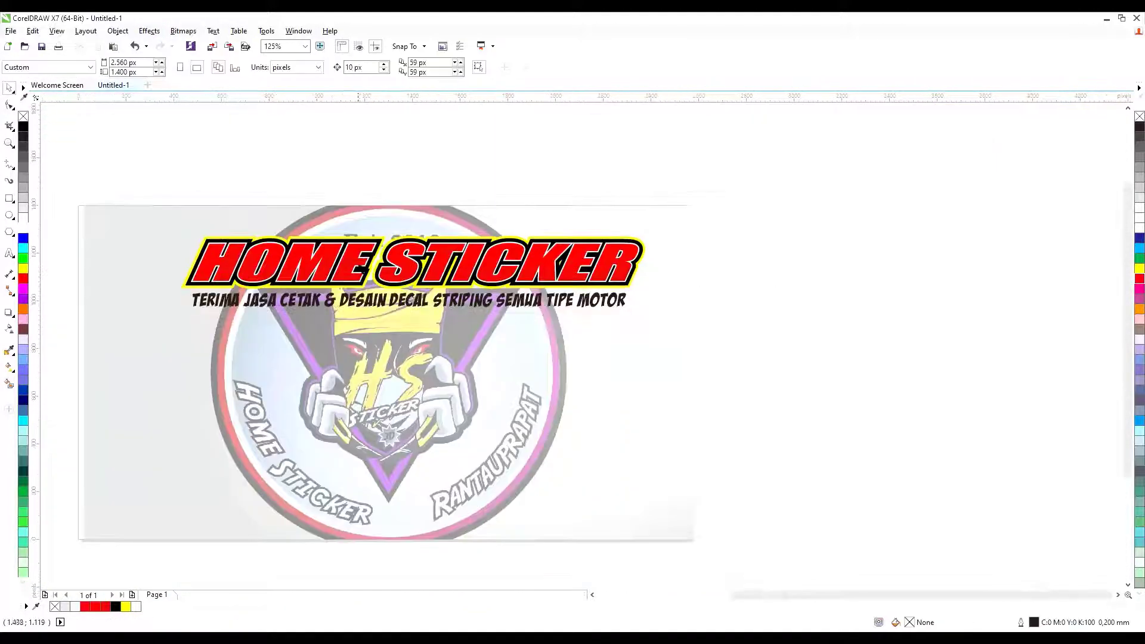
{"action": "scroll", "coordinate": [350, 368], "scroll_direction": "up", "scroll_amount": 1}
{"action": "scroll", "coordinate": [350, 369], "scroll_direction": "down", "scroll_amount": 1}
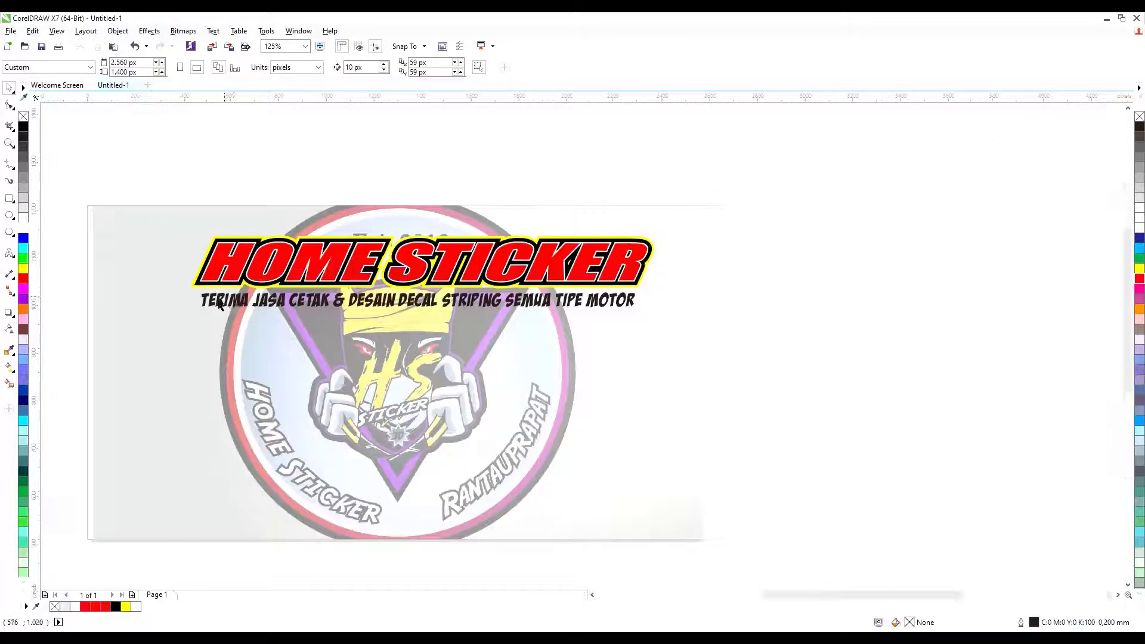
Try the Enter Sansman and Infinite Justice Straight fonts on the tagline.
{"action": "scroll", "coordinate": [133, 286], "scroll_direction": "up", "scroll_amount": 1}
{"action": "scroll", "coordinate": [133, 286], "scroll_direction": "down", "scroll_amount": 1}
{"action": "left_click", "coordinate": [176, 395]}
{"action": "left_click", "coordinate": [235, 305]}
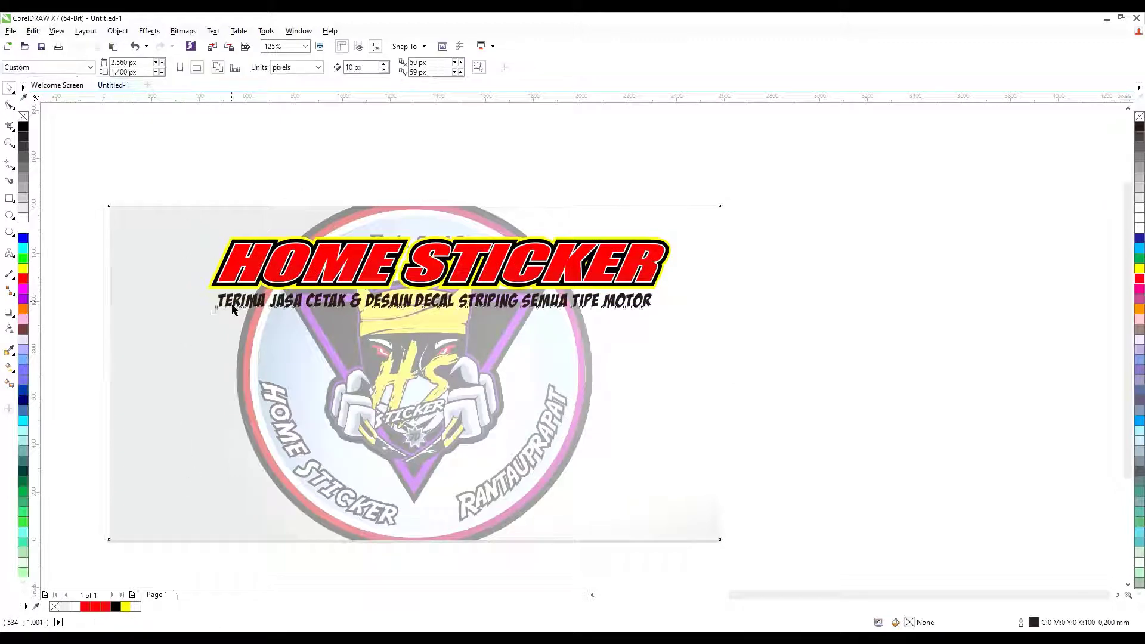
{"action": "scroll", "coordinate": [244, 303], "scroll_direction": "up", "scroll_amount": 1}
{"action": "scroll", "coordinate": [402, 126], "scroll_direction": "down", "scroll_amount": 1}
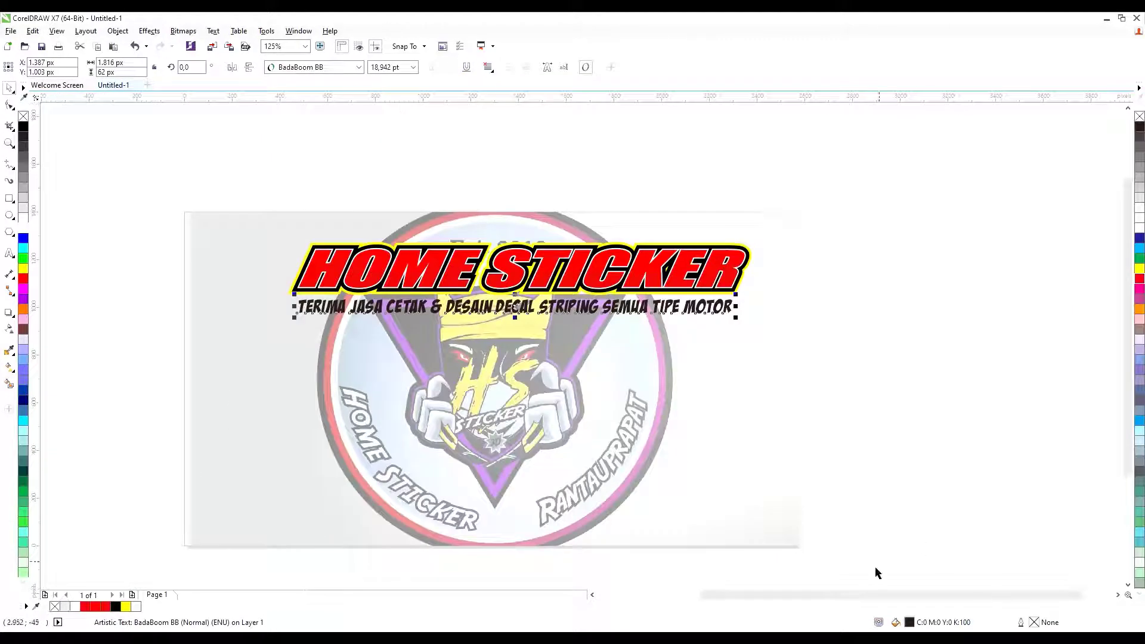
{"action": "left_click_drag", "start_coordinate": [880, 594], "coordinate": [910, 594]}
{"action": "left_click", "coordinate": [358, 67]}
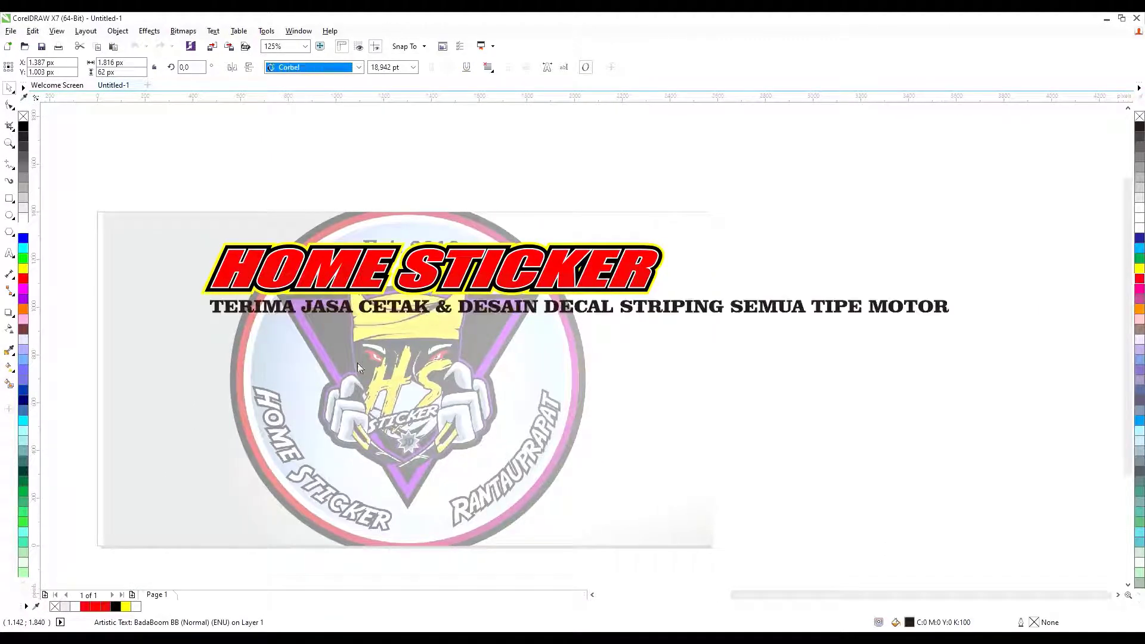
{"action": "type", "text": "Enter Sansman"}
{"action": "key", "text": "Return"}
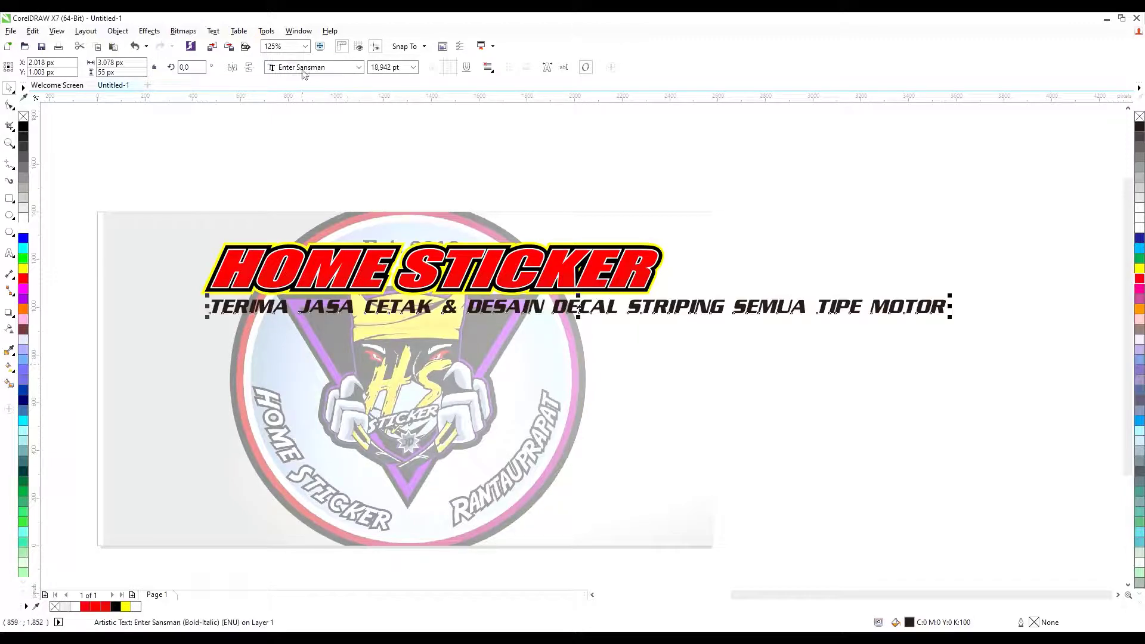
{"action": "type", "text": "Infinite Justice Straight"}
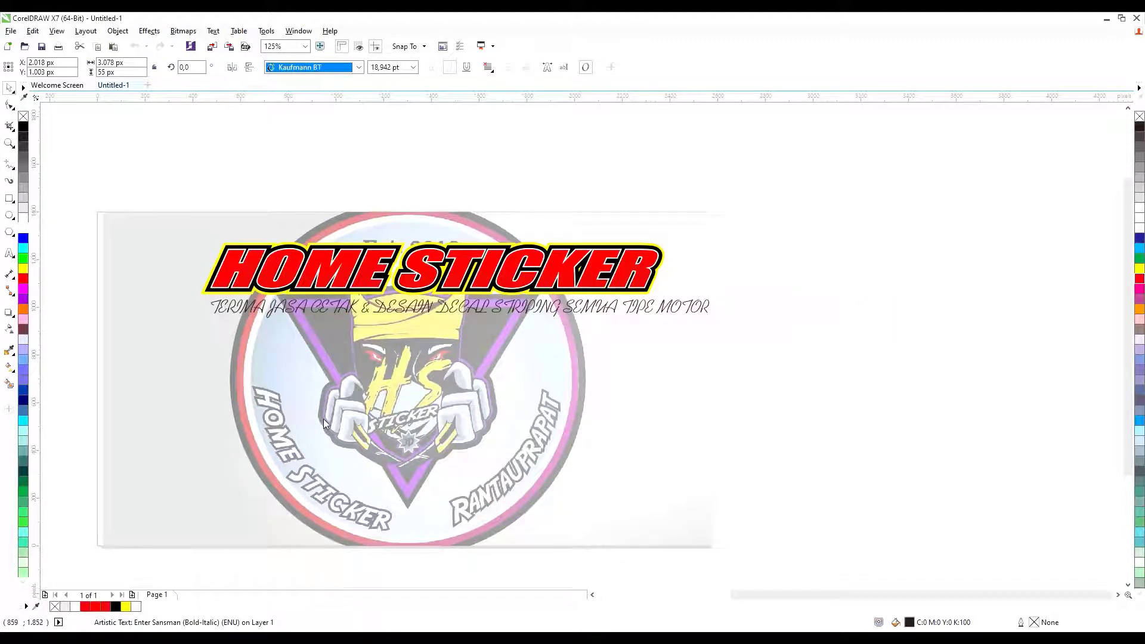
{"action": "key", "text": "Return"}
{"action": "scroll", "coordinate": [734, 314], "scroll_direction": "down", "scroll_amount": 1}
{"action": "key", "text": "Down"}
{"action": "scroll", "coordinate": [448, 316], "scroll_direction": "up", "scroll_amount": 1}
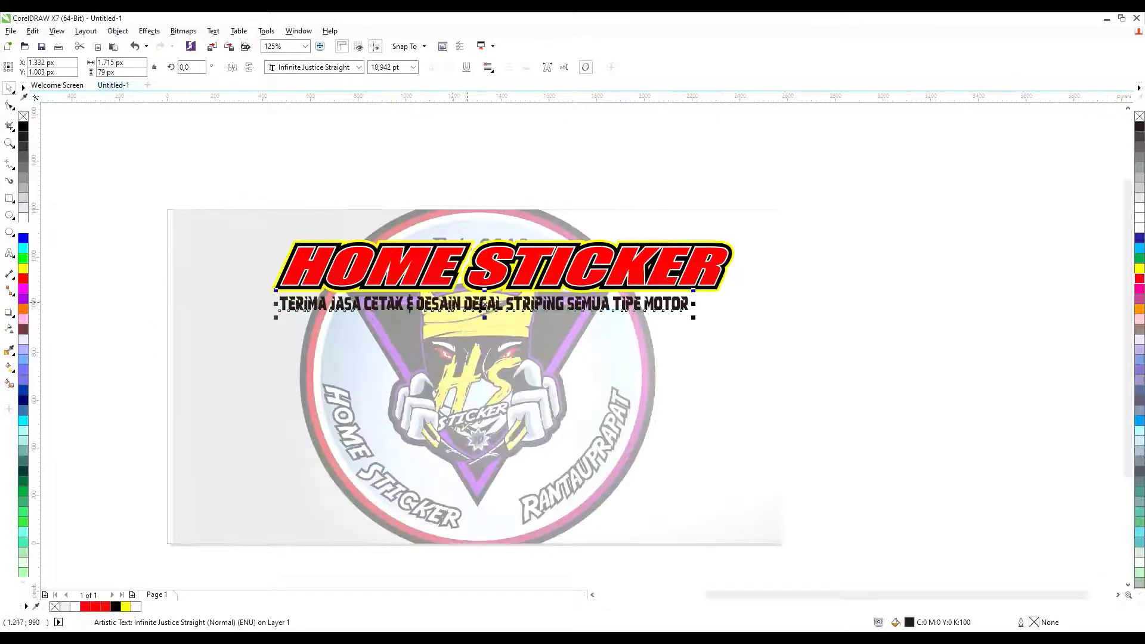
Set the tagline font to Fighting Spirit TBS after trying Planet Kosmos.
{"action": "type", "text": "Molot"}
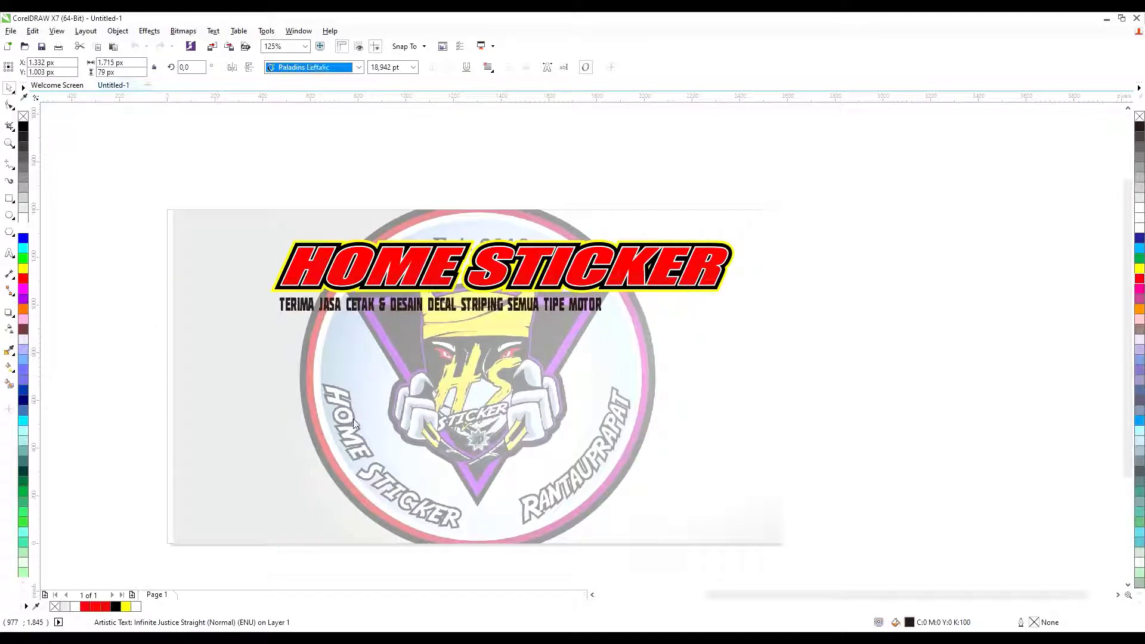
{"action": "type", "text": "Planet Kosmos"}
{"action": "key", "text": "Return"}
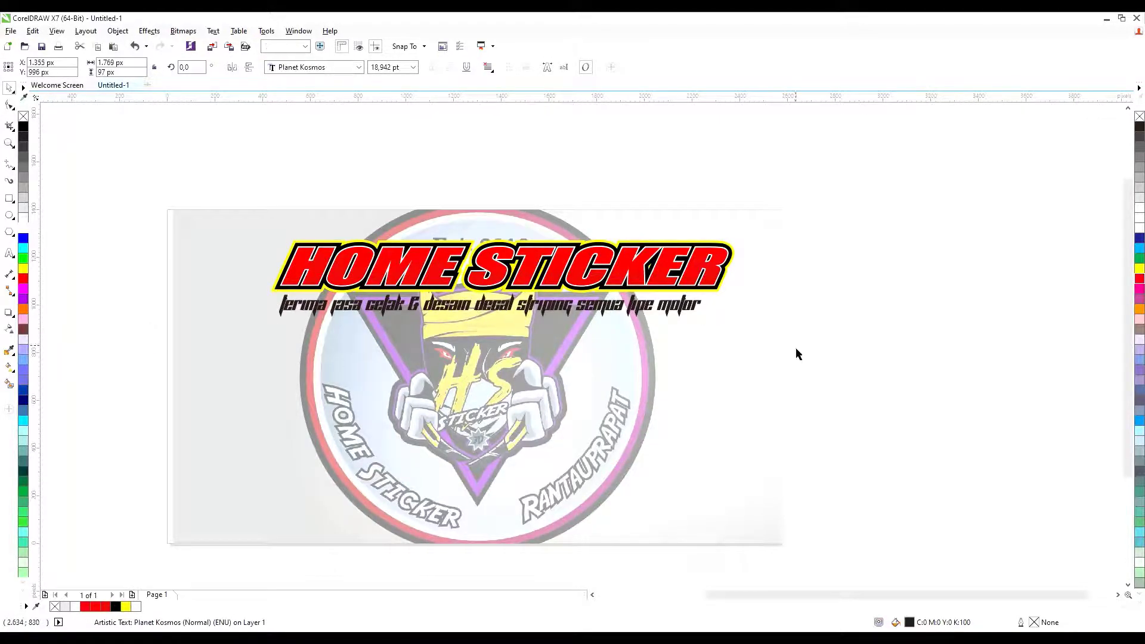
{"action": "scroll", "coordinate": [442, 316], "scroll_direction": "up", "scroll_amount": 2}
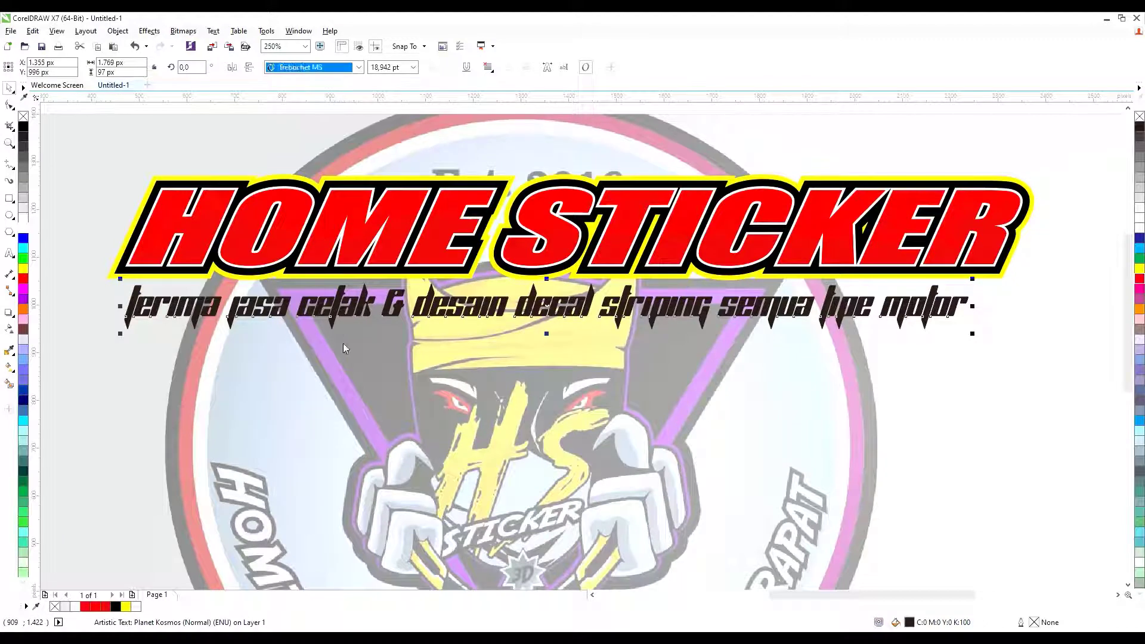
{"action": "type", "text": "Fighting Spirit TBS"}
{"action": "key", "text": "Return"}
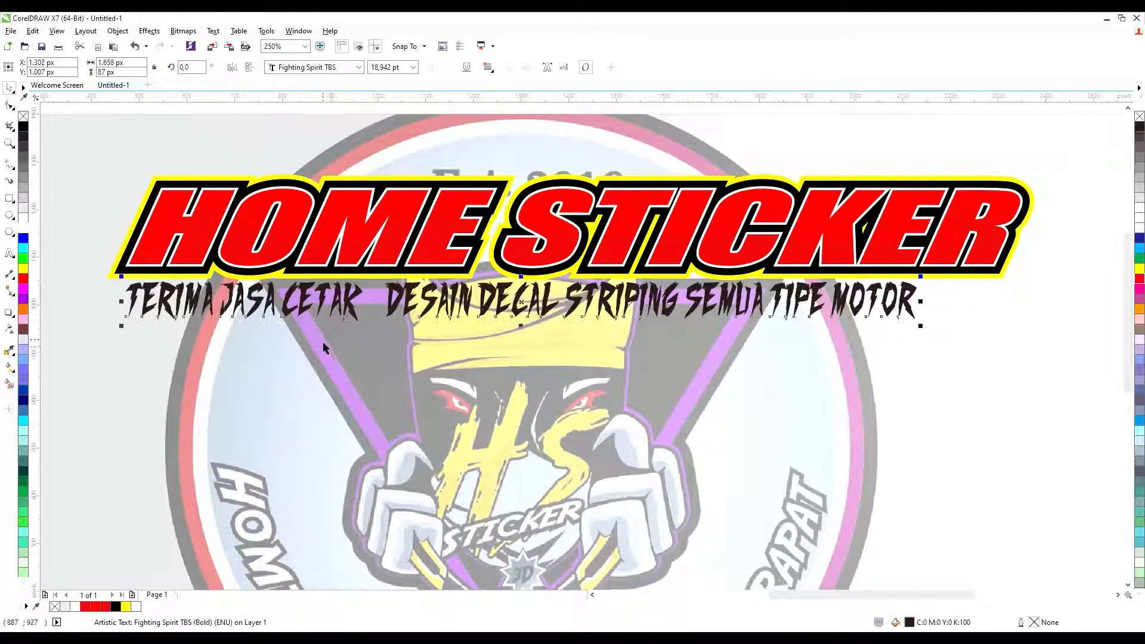
{"action": "scroll", "coordinate": [652, 325], "scroll_direction": "down", "scroll_amount": 3}
{"action": "scroll", "coordinate": [652, 325], "scroll_direction": "up", "scroll_amount": 3}
Stretch the tagline wider and flatter to 1,858 by 55 px, centred under the title.
{"action": "left_click_drag", "start_coordinate": [398, 335], "coordinate": [398, 322]}
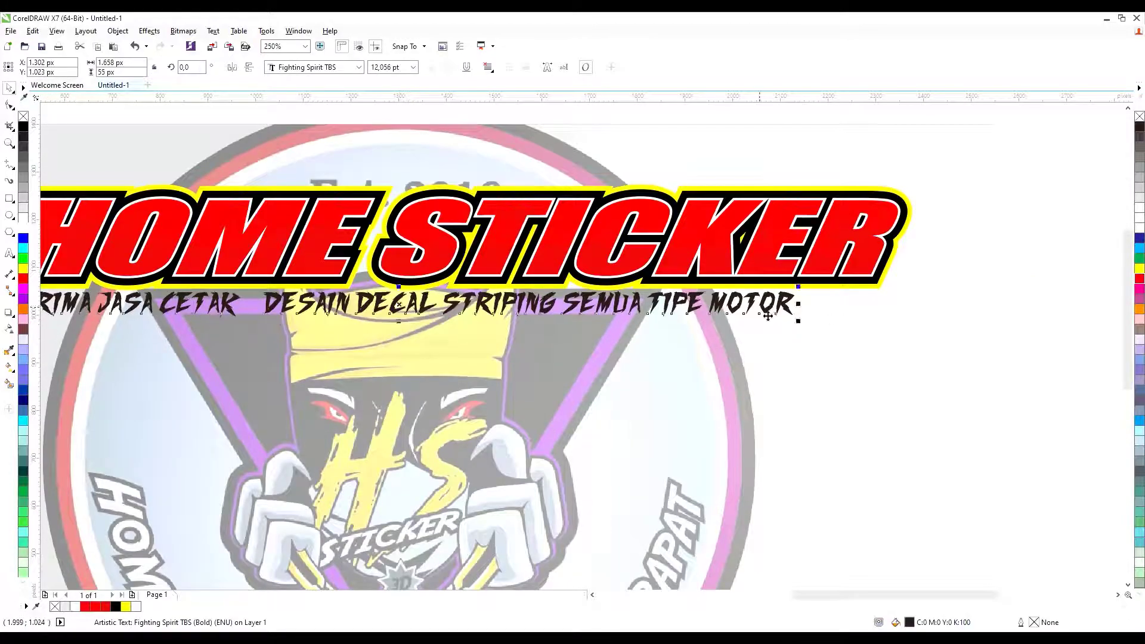
{"action": "left_click_drag", "start_coordinate": [798, 304], "coordinate": [880, 304]}
{"action": "scroll", "coordinate": [880, 304], "scroll_direction": "down", "scroll_amount": 3}
{"action": "scroll", "coordinate": [473, 300], "scroll_direction": "up", "scroll_amount": 3}
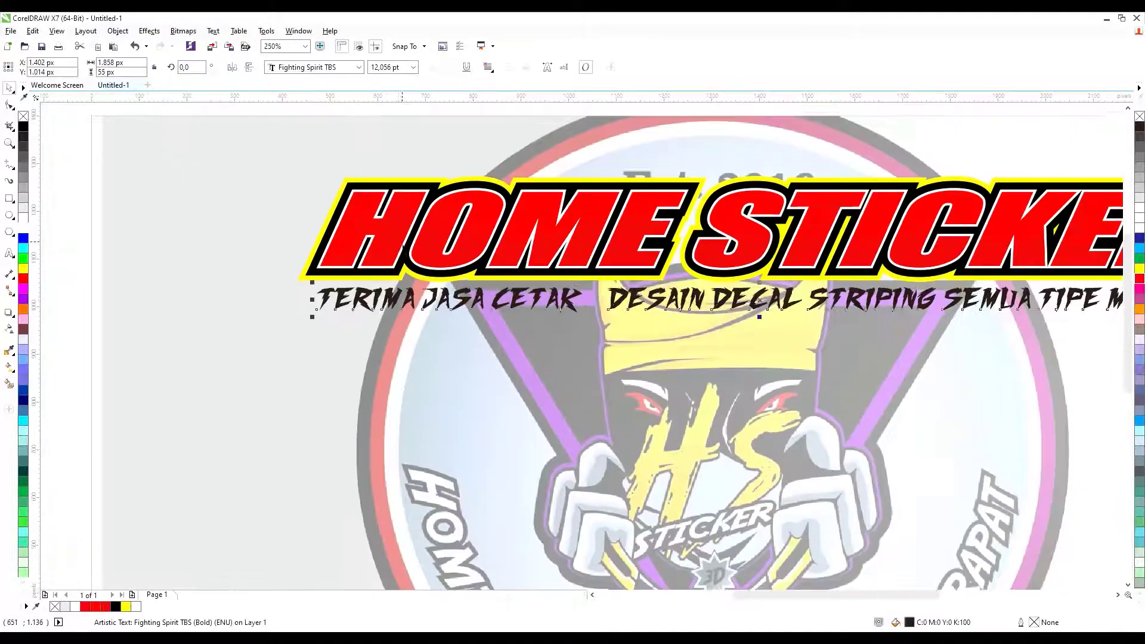
{"action": "left_click_drag", "start_coordinate": [473, 300], "coordinate": [479, 304]}
{"action": "scroll", "coordinate": [479, 305], "scroll_direction": "down", "scroll_amount": 3}
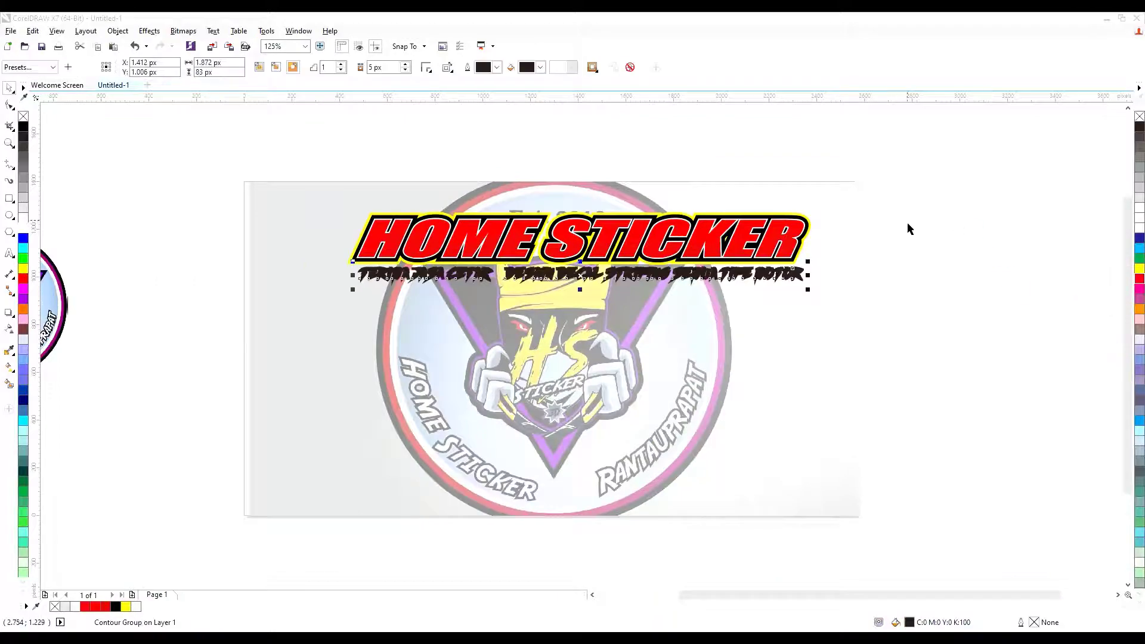
Separate the tagline text from its contour group and nudge it back onto the black contour.
{"action": "left_click", "coordinate": [907, 221]}
{"action": "scroll", "coordinate": [778, 274], "scroll_direction": "up", "scroll_amount": 2}
{"action": "left_click", "coordinate": [842, 256]}
{"action": "key", "text": "ctrl+k"}
{"action": "left_click_drag", "start_coordinate": [858, 271], "coordinate": [852, 320]}
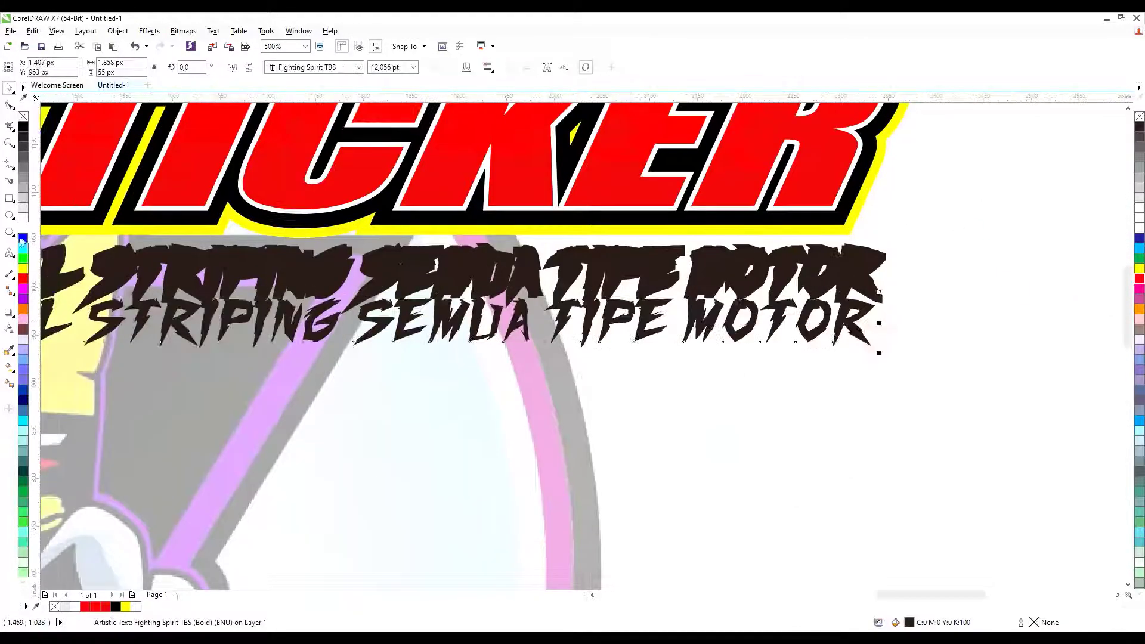
{"action": "key", "text": "ctrl+z"}
{"action": "left_click", "coordinate": [264, 413]}
{"action": "scroll", "coordinate": [406, 352], "scroll_direction": "down", "scroll_amount": 2}
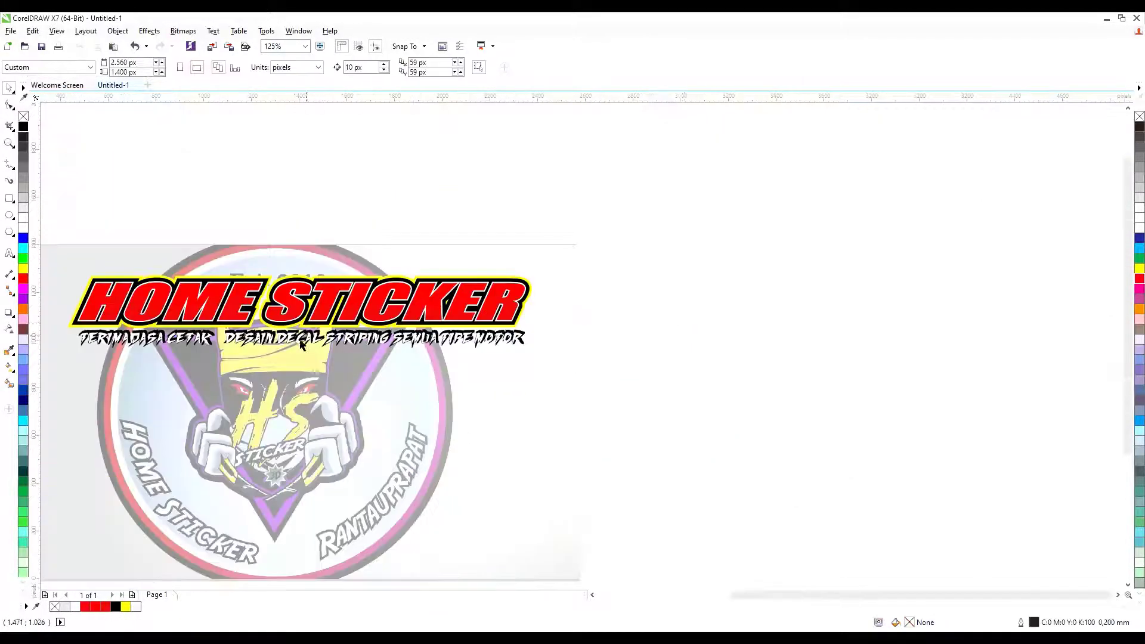
{"action": "scroll", "coordinate": [245, 336], "scroll_direction": "up", "scroll_amount": 3}
{"action": "left_click_drag", "start_coordinate": [755, 339], "coordinate": [752, 326]}
{"action": "scroll", "coordinate": [486, 336], "scroll_direction": "down", "scroll_amount": 3}
Reselect the tagline text and change its fill colour from the palette.
{"action": "left_click", "coordinate": [306, 358]}
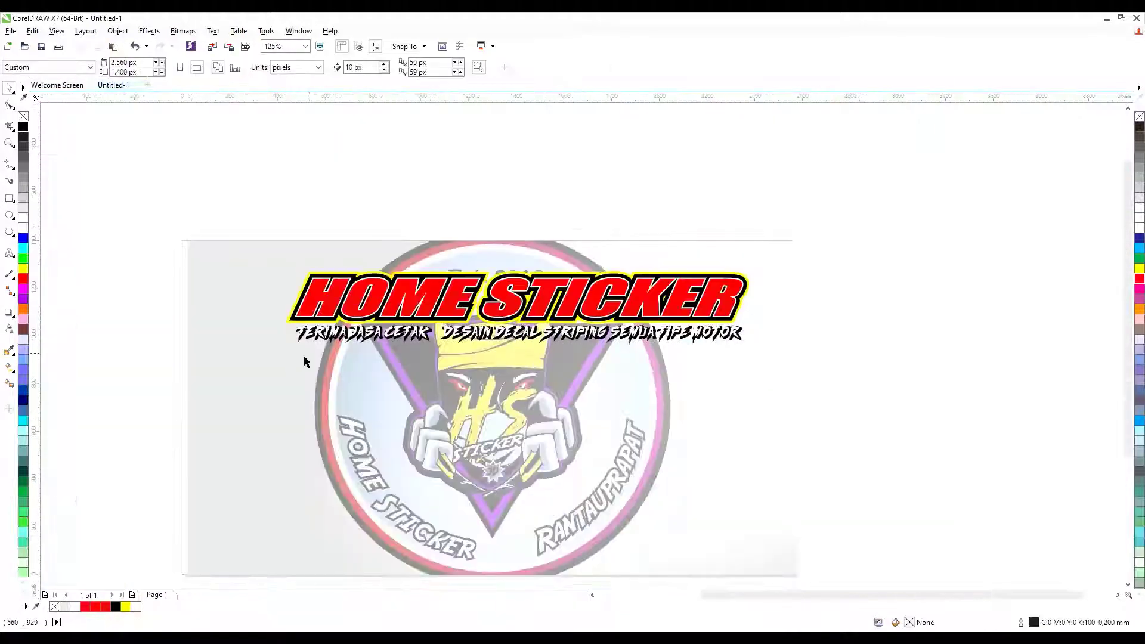
{"action": "scroll", "coordinate": [306, 358], "scroll_direction": "up", "scroll_amount": 3}
{"action": "scroll", "coordinate": [204, 358], "scroll_direction": "down", "scroll_amount": 3}
{"action": "left_click_drag", "start_coordinate": [802, 292], "coordinate": [223, 351]}
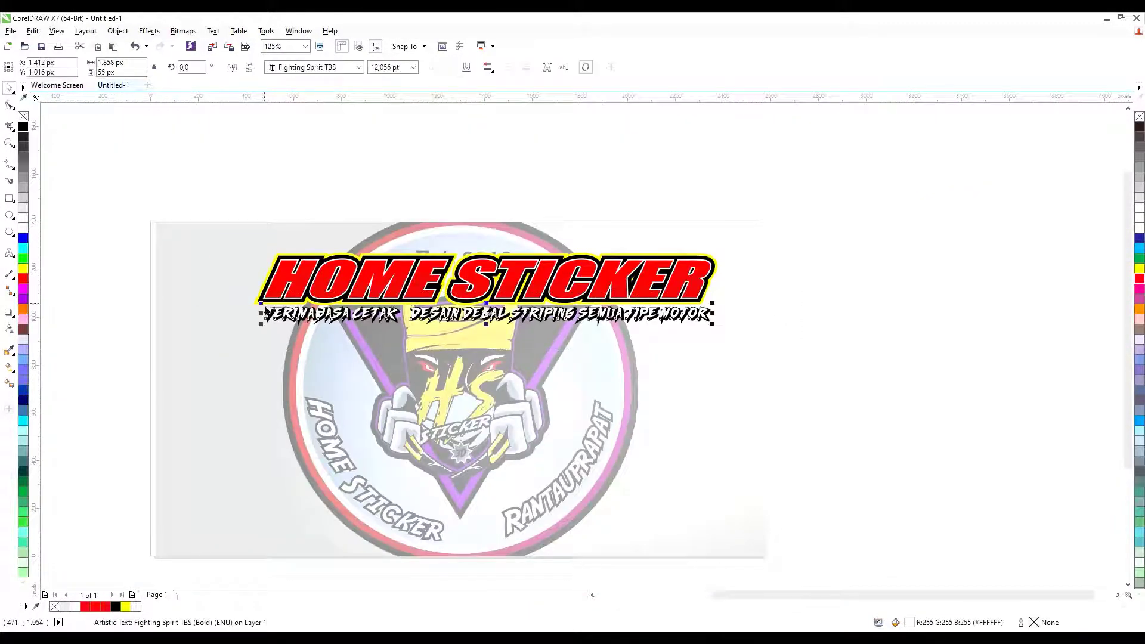
{"action": "left_click", "coordinate": [22, 267]}
{"action": "left_click", "coordinate": [137, 265]}
Fill the slogan blue, add a dark contour around it, and break the contour apart.
{"action": "left_click_drag", "start_coordinate": [425, 357], "coordinate": [425, 358]}
{"action": "scroll", "coordinate": [425, 358], "scroll_direction": "up", "scroll_amount": 2}
{"action": "left_click", "coordinate": [23, 237]}
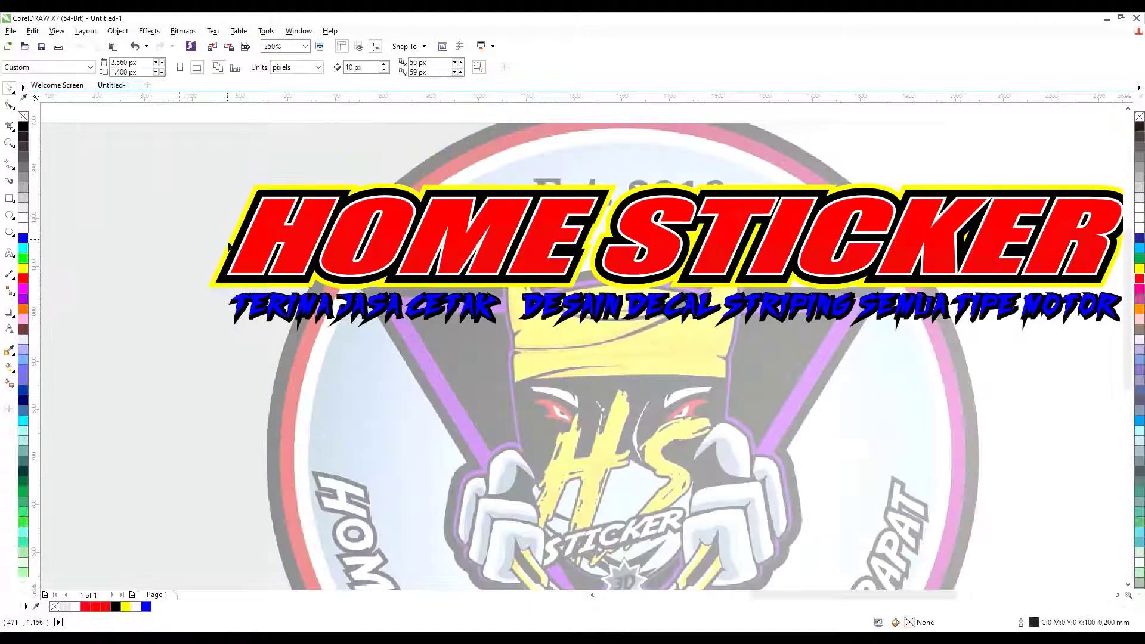
{"action": "scroll", "coordinate": [233, 292], "scroll_direction": "up", "scroll_amount": 4}
{"action": "left_click_drag", "start_coordinate": [523, 226], "coordinate": [565, 288]}
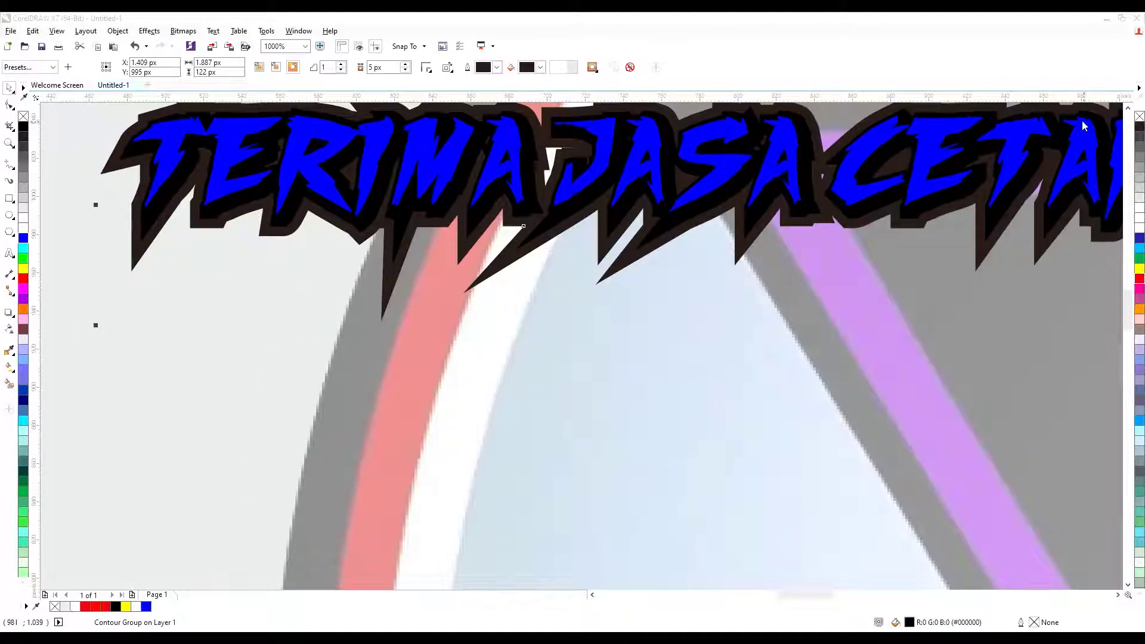
{"action": "key", "text": "ctrl+k"}
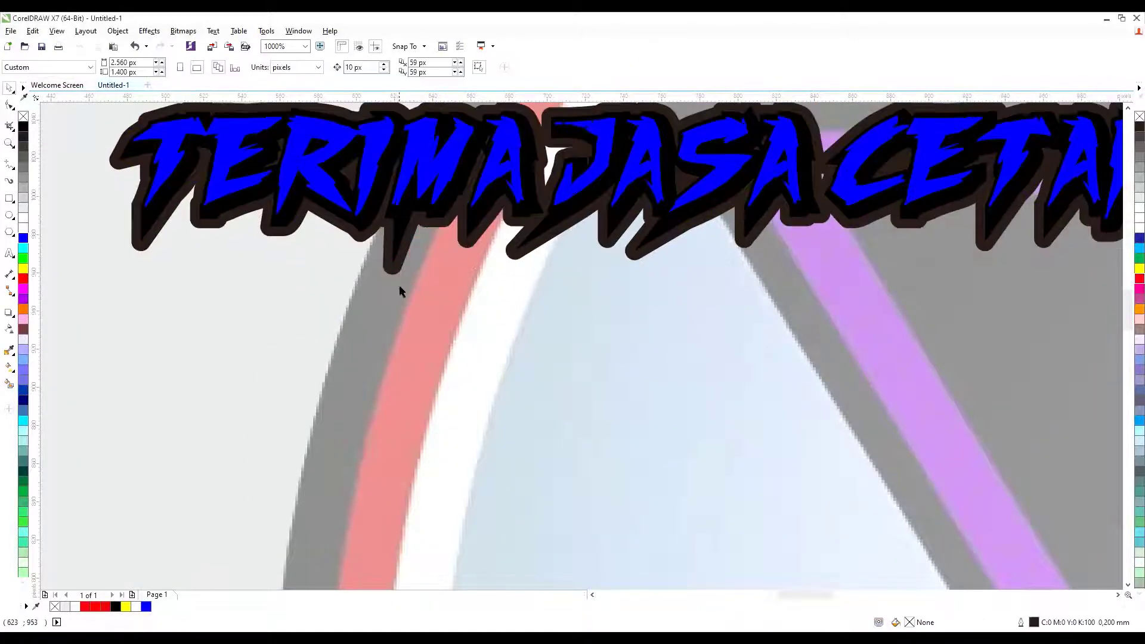
{"action": "scroll", "coordinate": [138, 250], "scroll_direction": "down", "scroll_amount": 5}
{"action": "scroll", "coordinate": [417, 256], "scroll_direction": "up", "scroll_amount": 3}
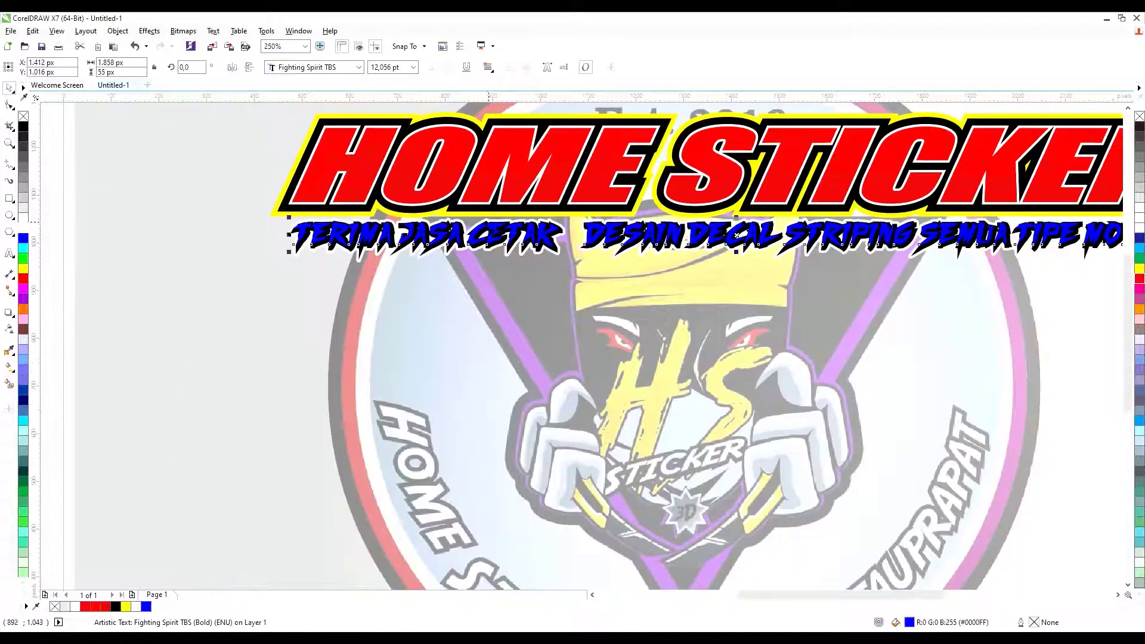
Draw a long flat ellipse across the slogan and fill it blue.
{"action": "left_click", "coordinate": [250, 208]}
{"action": "scroll", "coordinate": [417, 256], "scroll_direction": "down", "scroll_amount": 3}
{"action": "left_click_drag", "start_coordinate": [294, 215], "coordinate": [813, 253]}
{"action": "scroll", "coordinate": [186, 174], "scroll_direction": "up", "scroll_amount": 3}
{"action": "left_click", "coordinate": [286, 258]}
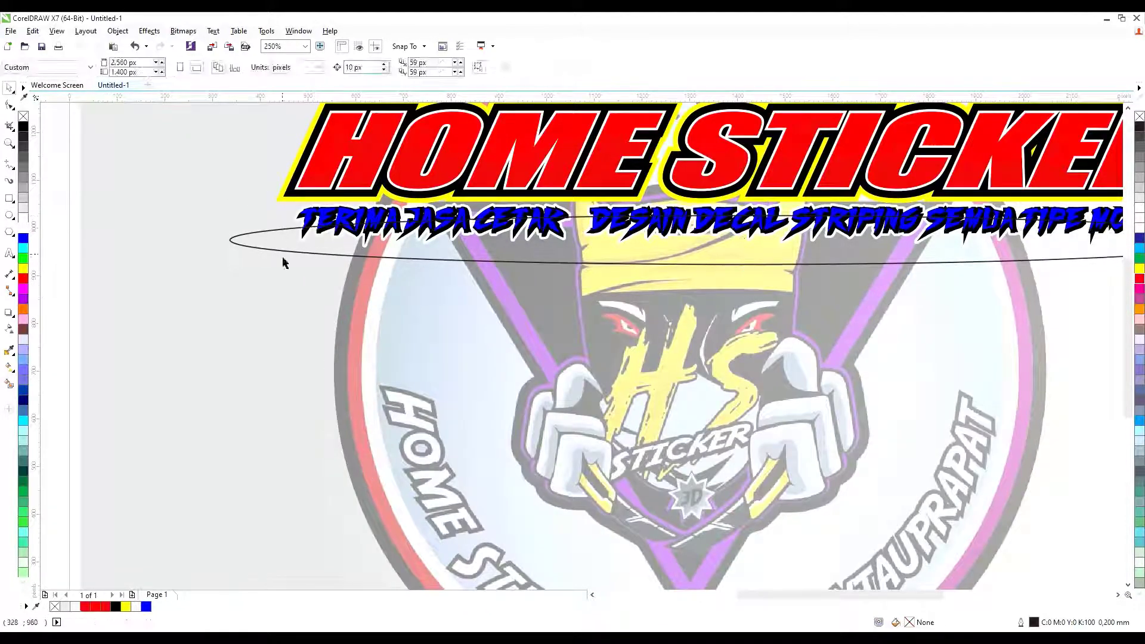
{"action": "left_click", "coordinate": [23, 238]}
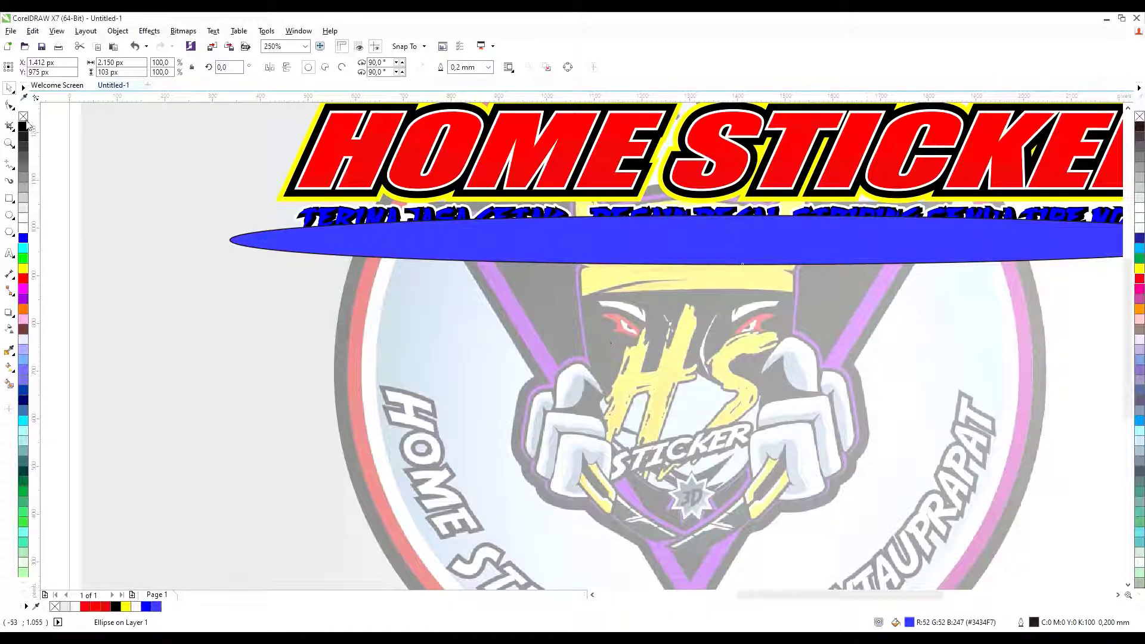
Delete the blue ellipse, restore it with undo, and reselect the slogan text.
{"action": "key", "text": "Delete"}
{"action": "scroll", "coordinate": [716, 231], "scroll_direction": "up", "scroll_amount": 4}
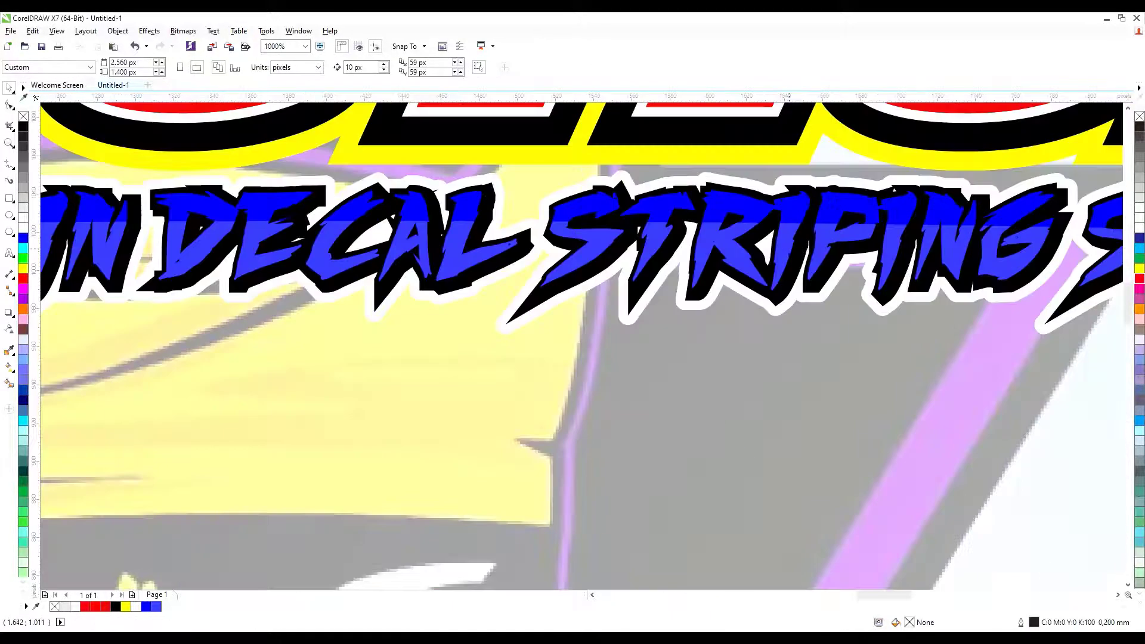
{"action": "key", "text": "ctrl+z"}
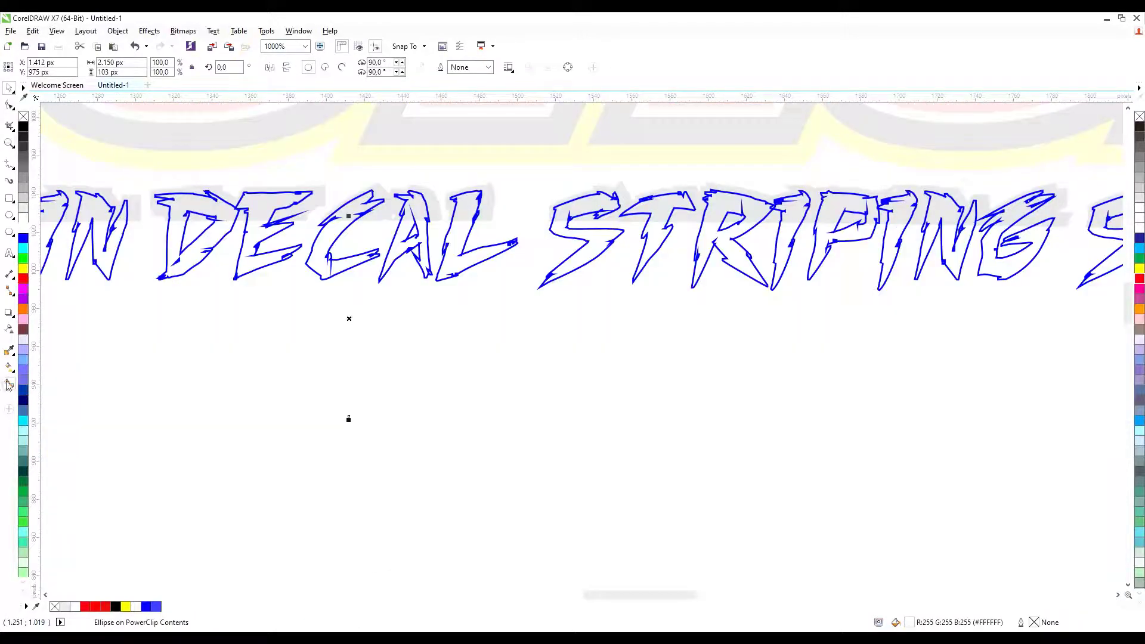
{"action": "left_click", "coordinate": [10, 329]}
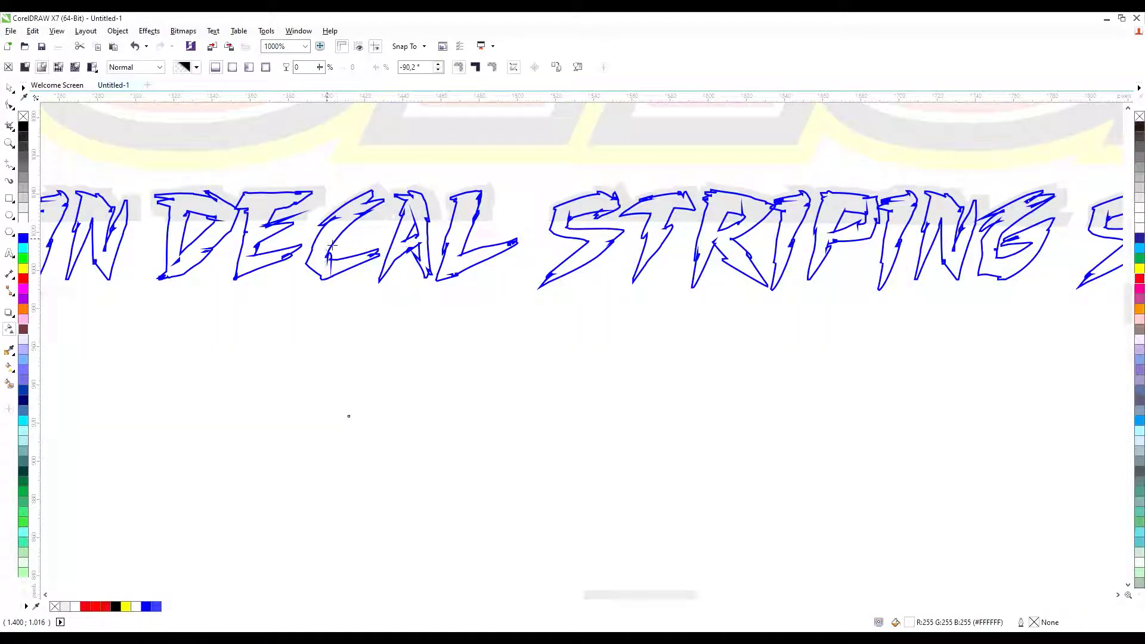
{"action": "left_click", "coordinate": [9, 88]}
{"action": "scroll", "coordinate": [467, 337], "scroll_direction": "down", "scroll_amount": 5}
{"action": "left_click", "coordinate": [444, 280]}
{"action": "scroll", "coordinate": [442, 282], "scroll_direction": "up", "scroll_amount": 2}
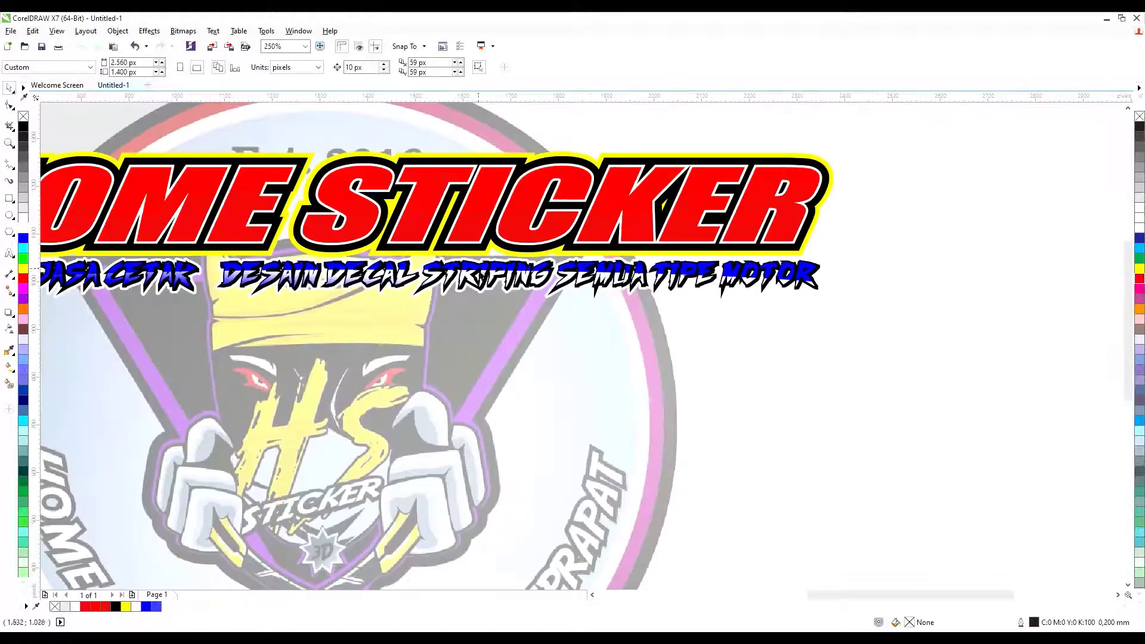
Try a vertical transparency fade on the slogan, then revert it to plain blue.
{"action": "left_click", "coordinate": [9, 328]}
{"action": "scroll", "coordinate": [356, 280], "scroll_direction": "up", "scroll_amount": 2}
{"action": "left_click_drag", "start_coordinate": [388, 358], "coordinate": [387, 260]}
{"action": "scroll", "coordinate": [846, 277], "scroll_direction": "down", "scroll_amount": 6}
{"action": "key", "text": "space"}
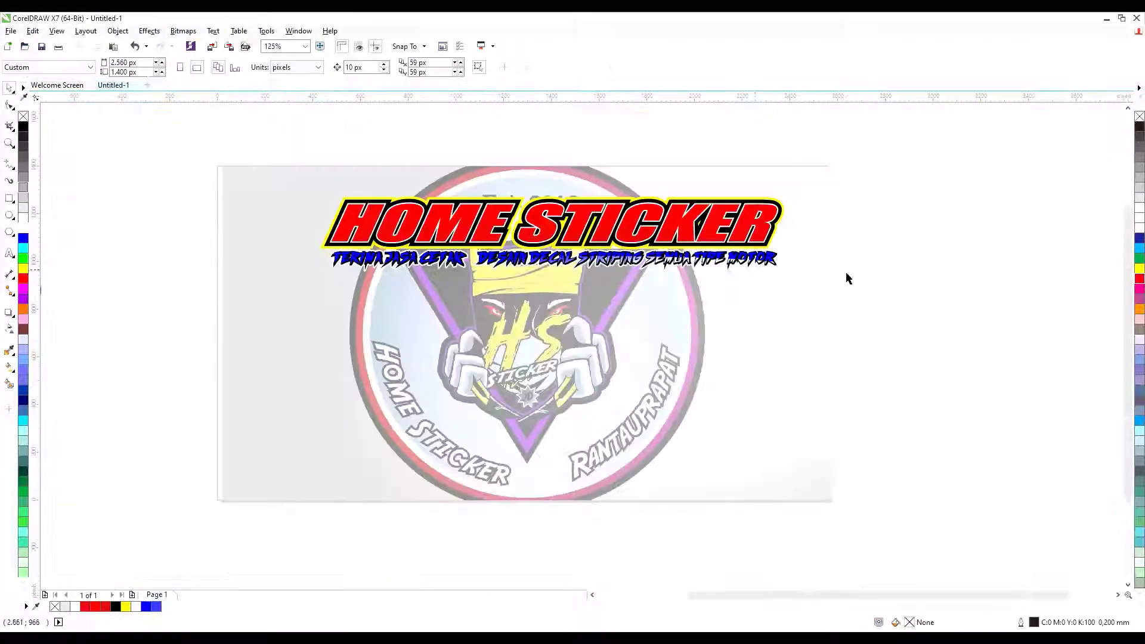
{"action": "scroll", "coordinate": [617, 282], "scroll_direction": "up", "scroll_amount": 4}
{"action": "key", "text": "ctrl+z"}
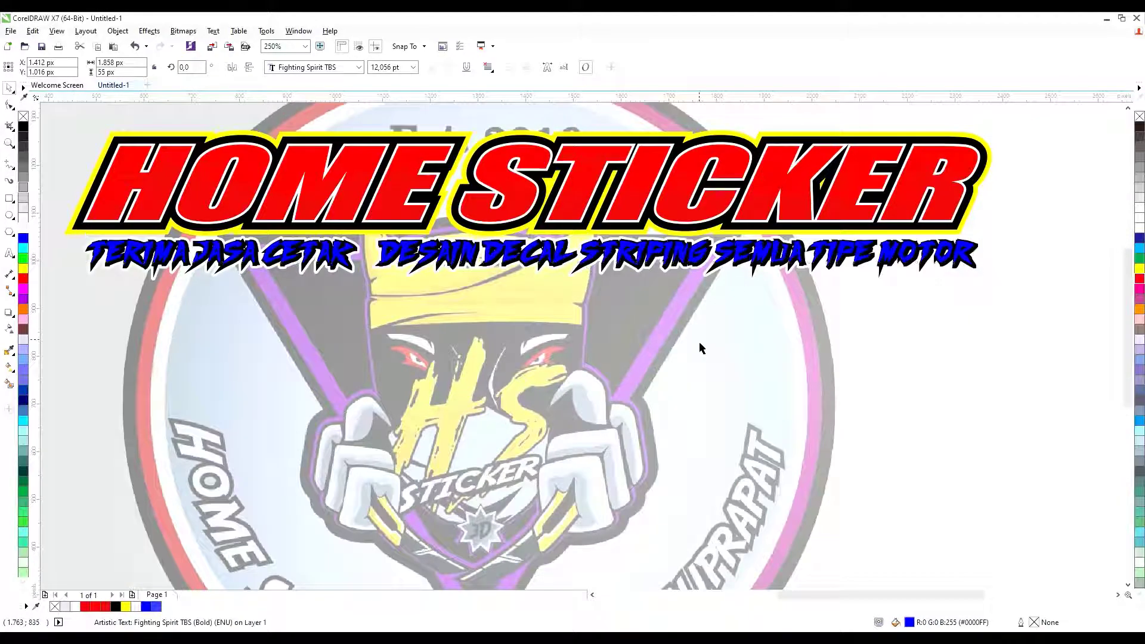
Fill the slogan's contour yellow, after testing and undoing red on the contour and text.
{"action": "left_click", "coordinate": [710, 270]}
{"action": "left_click", "coordinate": [23, 269]}
{"action": "left_click", "coordinate": [23, 279]}
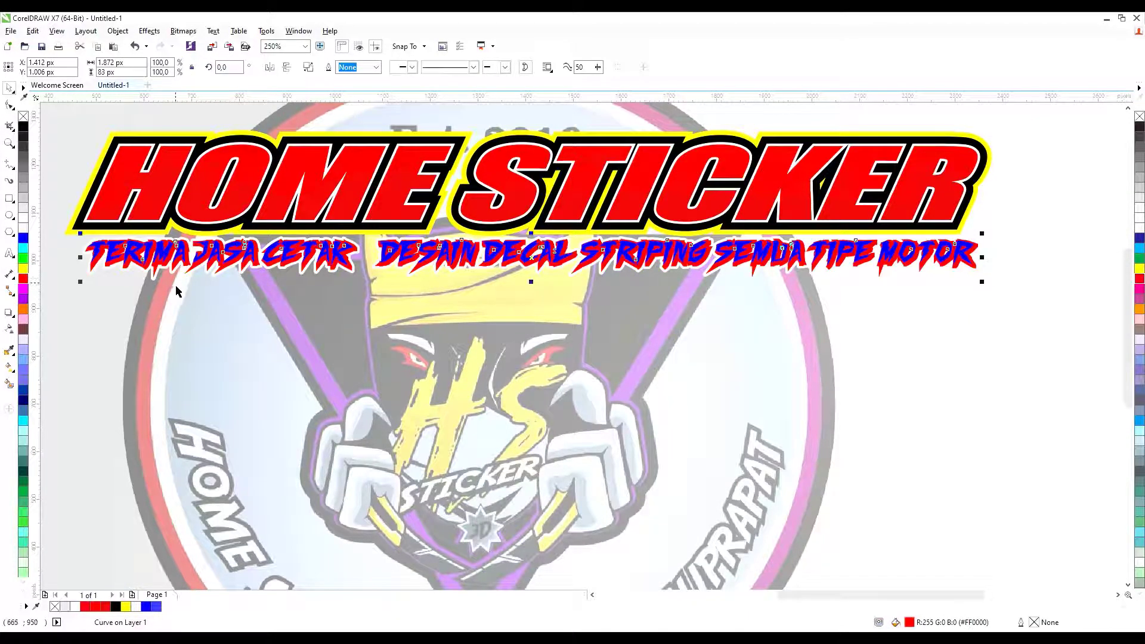
{"action": "left_click", "coordinate": [177, 284]}
{"action": "key", "text": "ctrl+z"}
{"action": "left_click", "coordinate": [112, 255]}
{"action": "left_click", "coordinate": [24, 278]}
{"action": "left_click", "coordinate": [206, 272]}
{"action": "scroll", "coordinate": [223, 266], "scroll_direction": "down", "scroll_amount": 2}
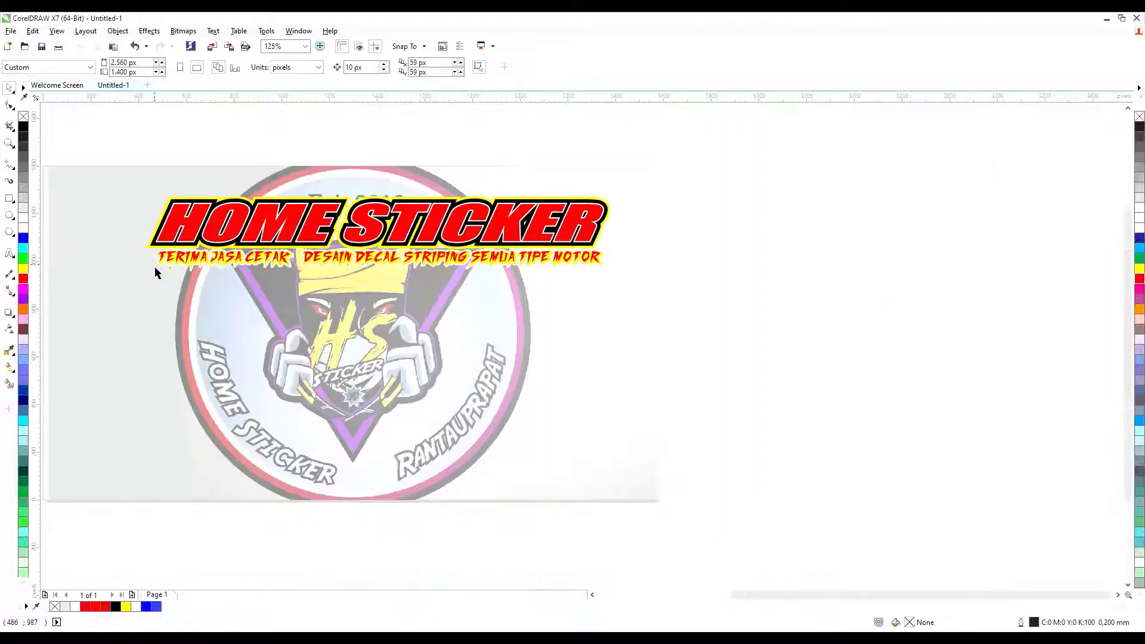
{"action": "key", "text": "ctrl+z"}
{"action": "key", "text": "Escape"}
Move the round logo onto the banner's top-left corner and place a text insertion point beside the banner.
{"action": "scroll", "coordinate": [177, 272], "scroll_direction": "up", "scroll_amount": 2}
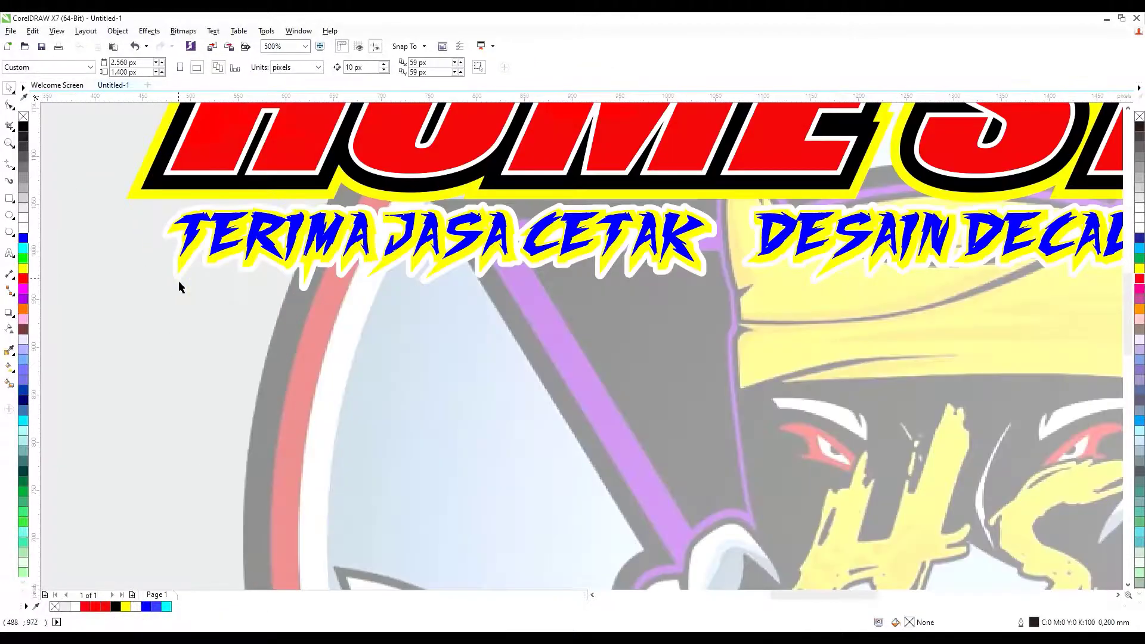
{"action": "scroll", "coordinate": [763, 198], "scroll_direction": "down", "scroll_amount": 3}
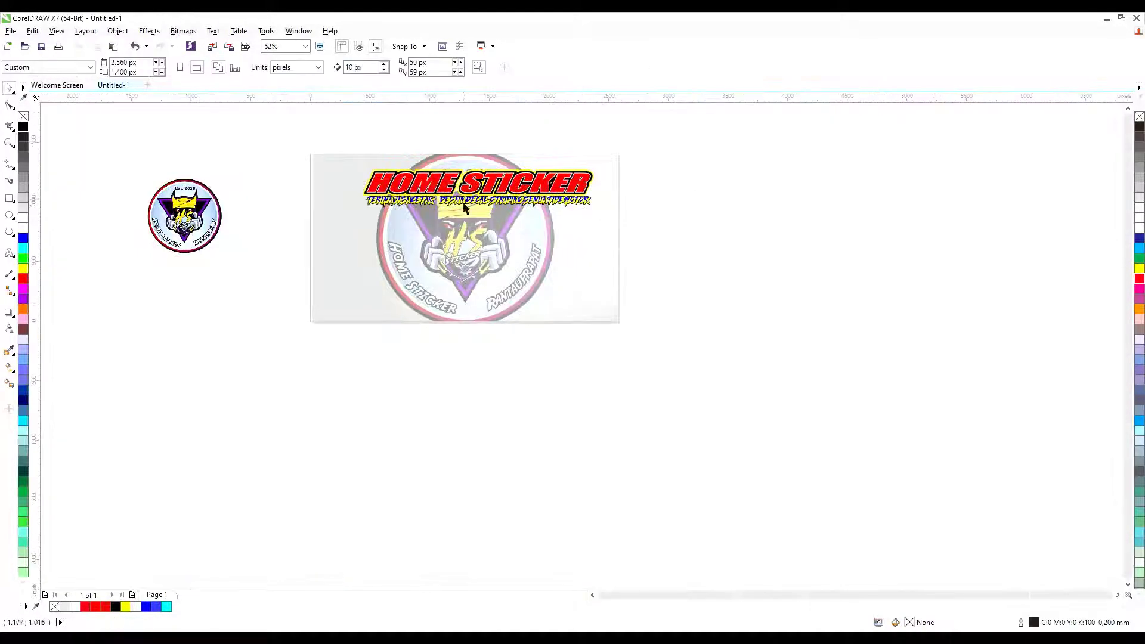
{"action": "left_click_drag", "start_coordinate": [191, 212], "coordinate": [318, 184]}
{"action": "scroll", "coordinate": [317, 183], "scroll_direction": "up", "scroll_amount": 2}
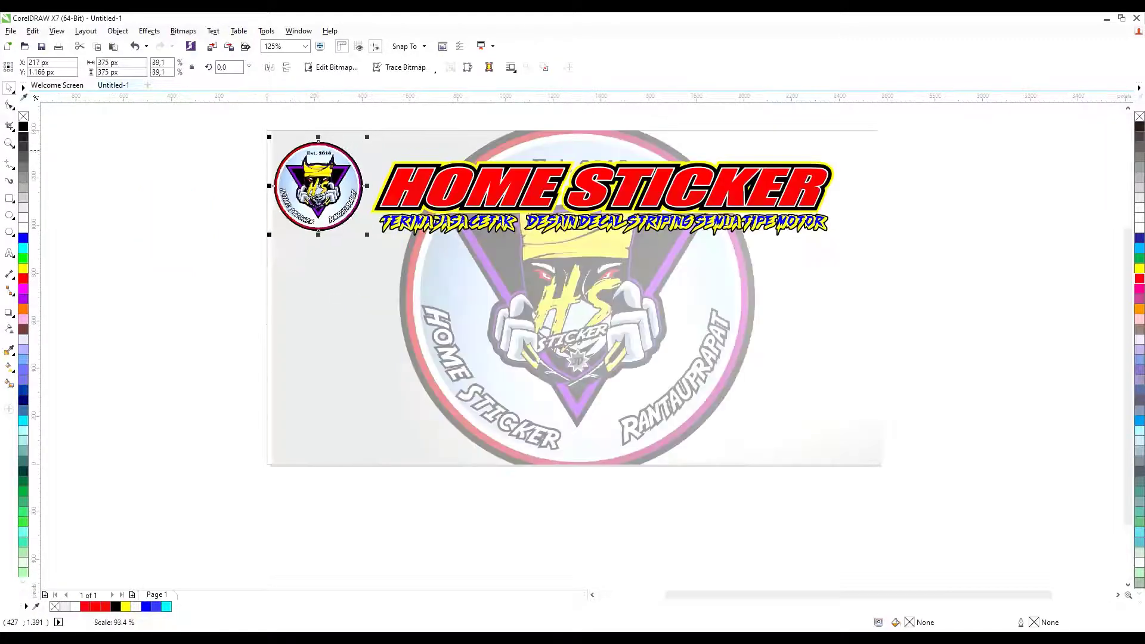
{"action": "key", "text": "Escape"}
{"action": "left_click", "coordinate": [10, 253]}
{"action": "left_click", "coordinate": [156, 319]}
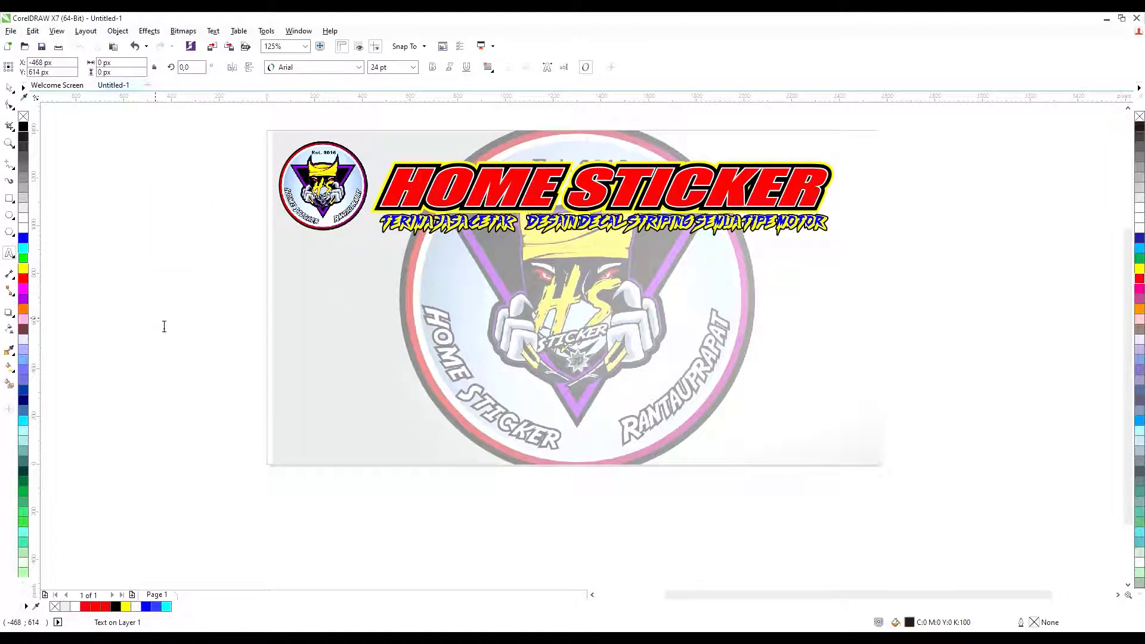
Type the DESAIN service list, from SPANDUK to DLL, including UNDANGAN.
{"action": "type", "text": "- B"}
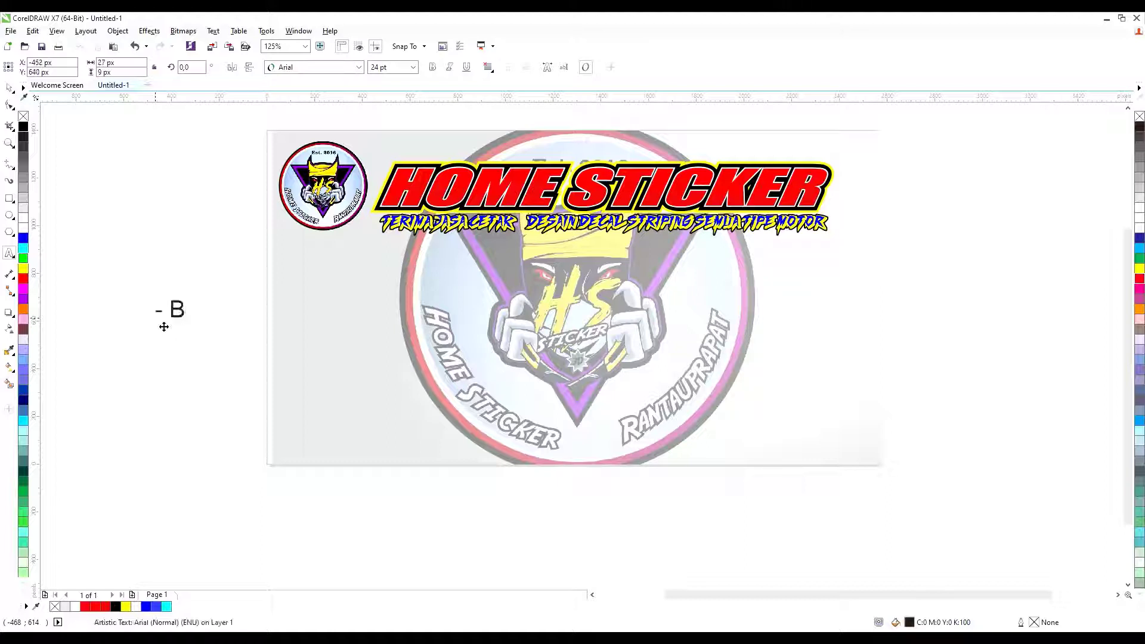
{"action": "key", "text": "BackSpace"}
{"action": "type", "text": "DESAIN SPANDUK"}
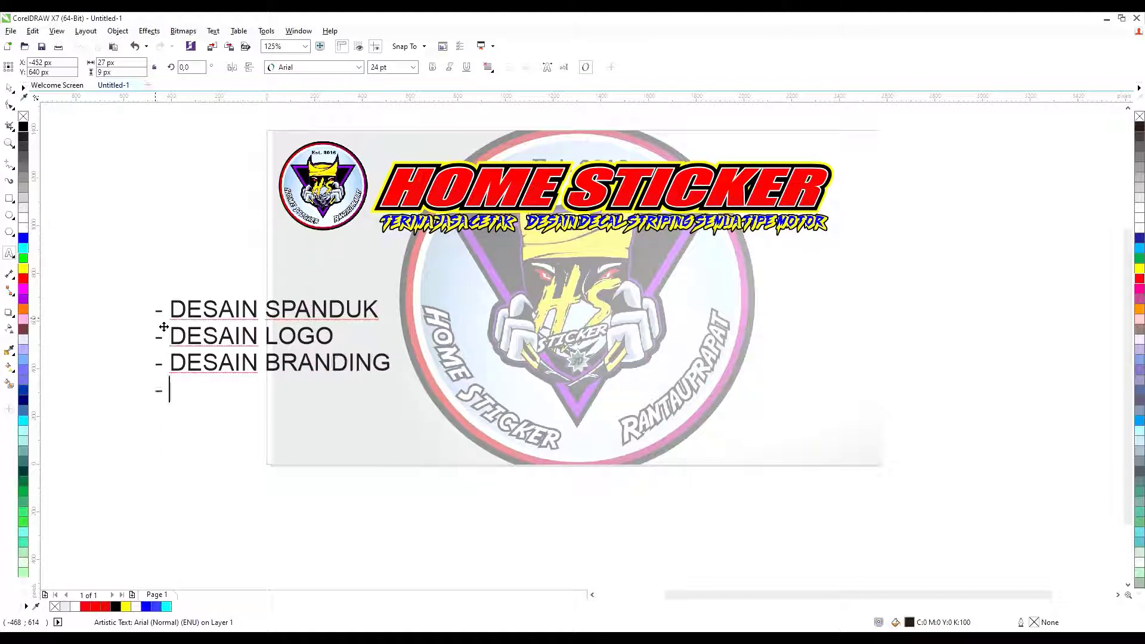
{"action": "type", "text": "N UNDANGAN"}
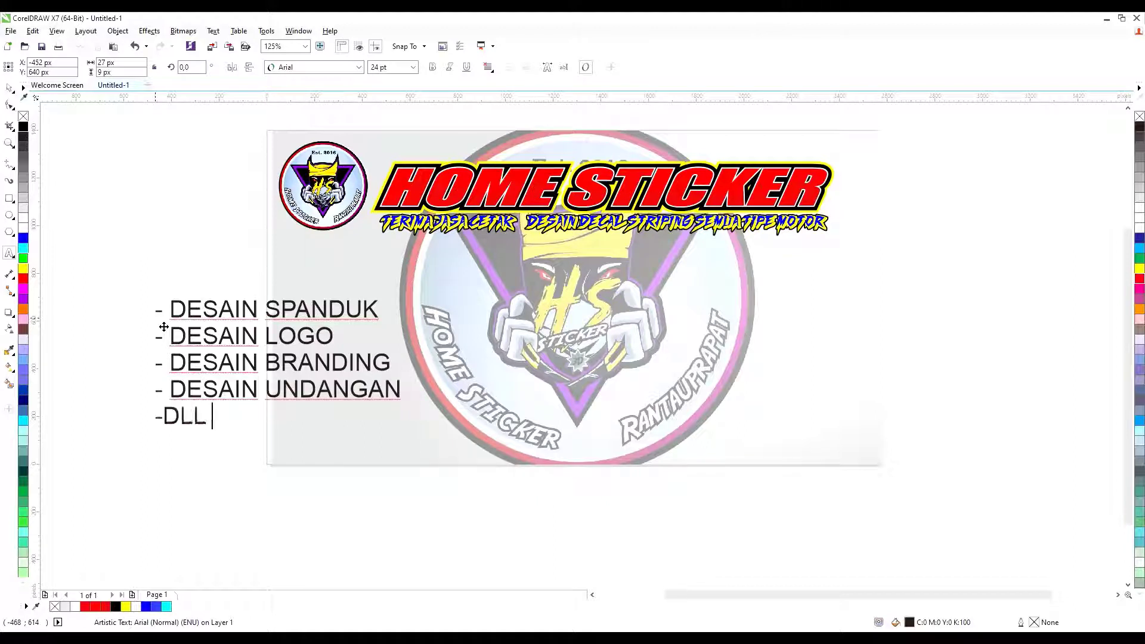
{"action": "key", "text": "ctrl+space"}
Create the CETAK list, DECAL through PEMBESARAN FOTO, and move it up and right.
{"action": "left_click_drag", "start_coordinate": [287, 373], "coordinate": [543, 372]}
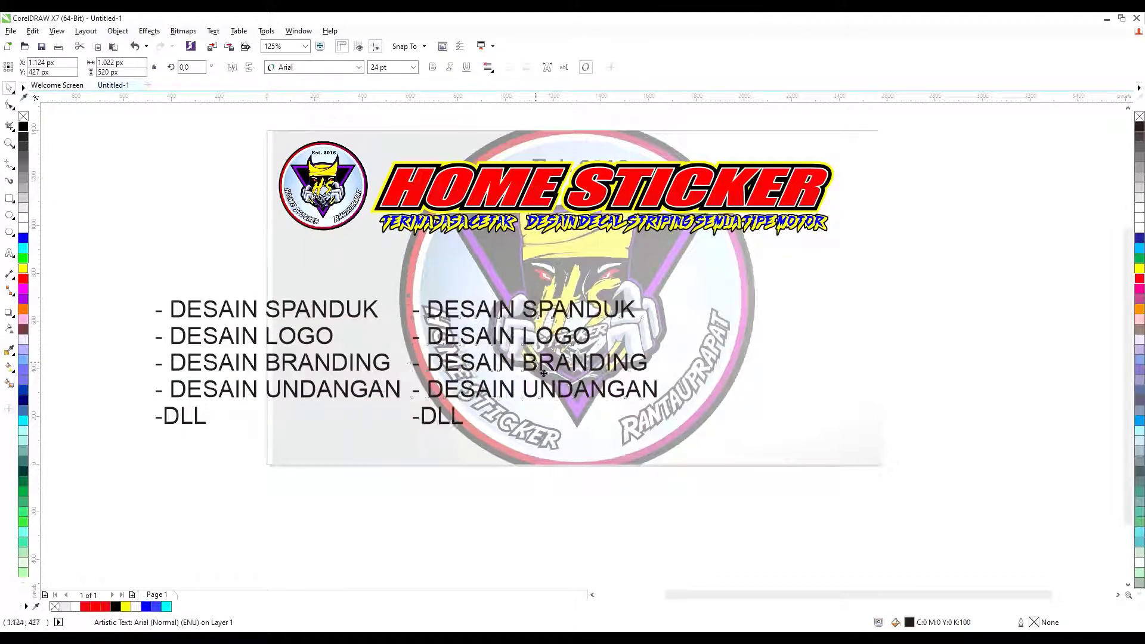
{"action": "key", "text": "ctrl+z"}
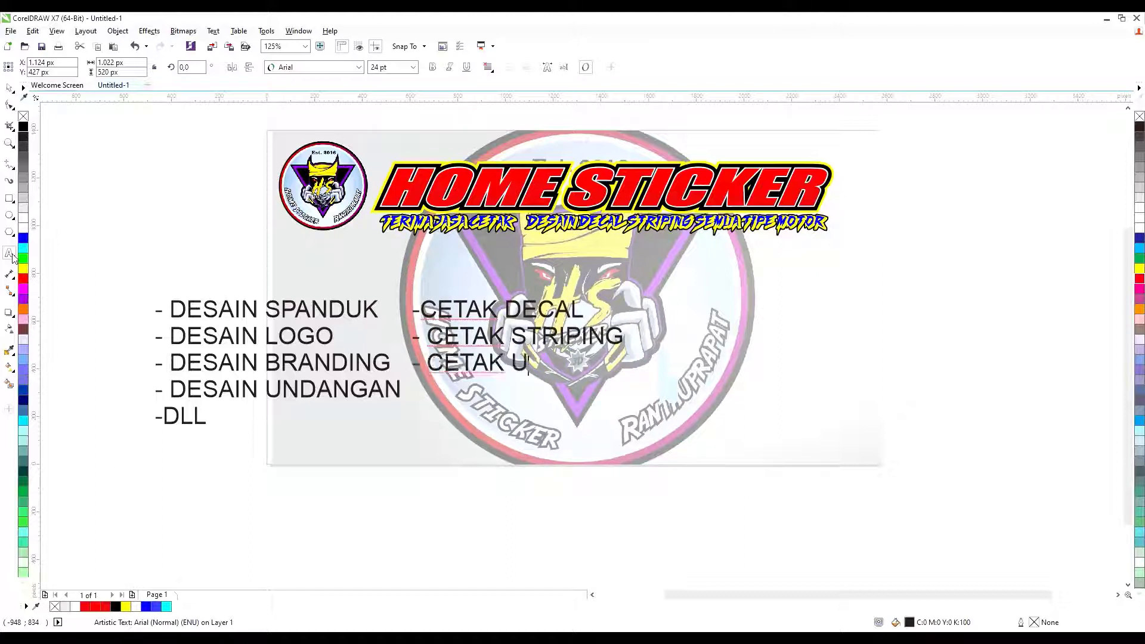
{"action": "type", "text": "NDANGAN"}
{"action": "key", "text": "Down"}
{"action": "type", "text": "- CETAK SPA"}
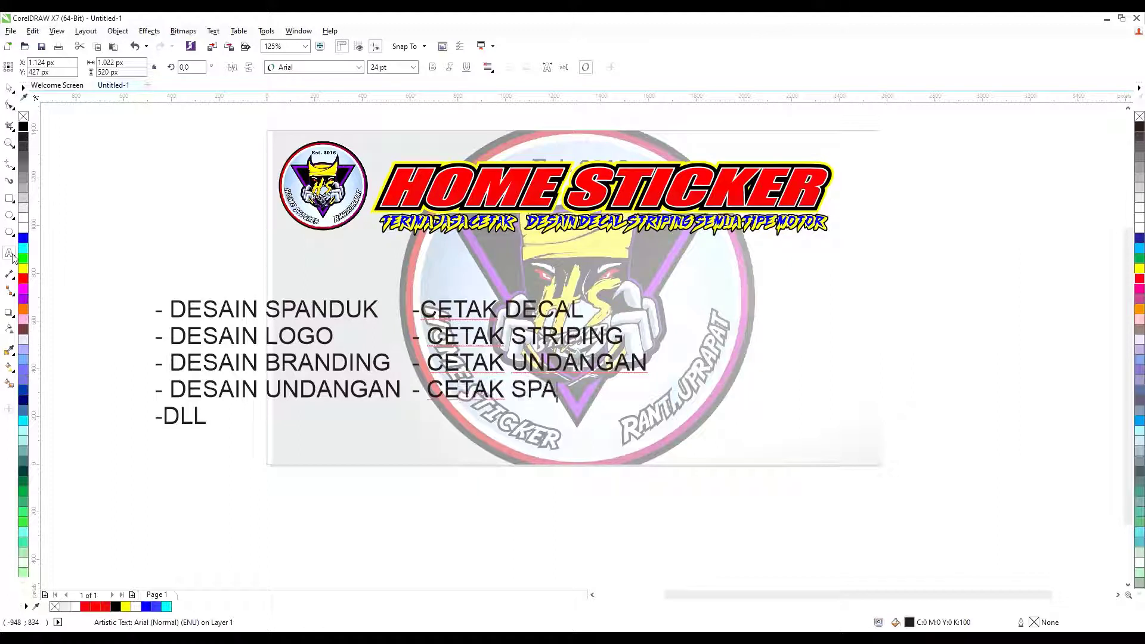
{"action": "type", "text": "PEMBE"}
{"action": "key", "text": "BackSpace"}
{"action": "key", "text": "BackSpace"}
{"action": "key", "text": "BackSpace"}
{"action": "key", "text": "BackSpace"}
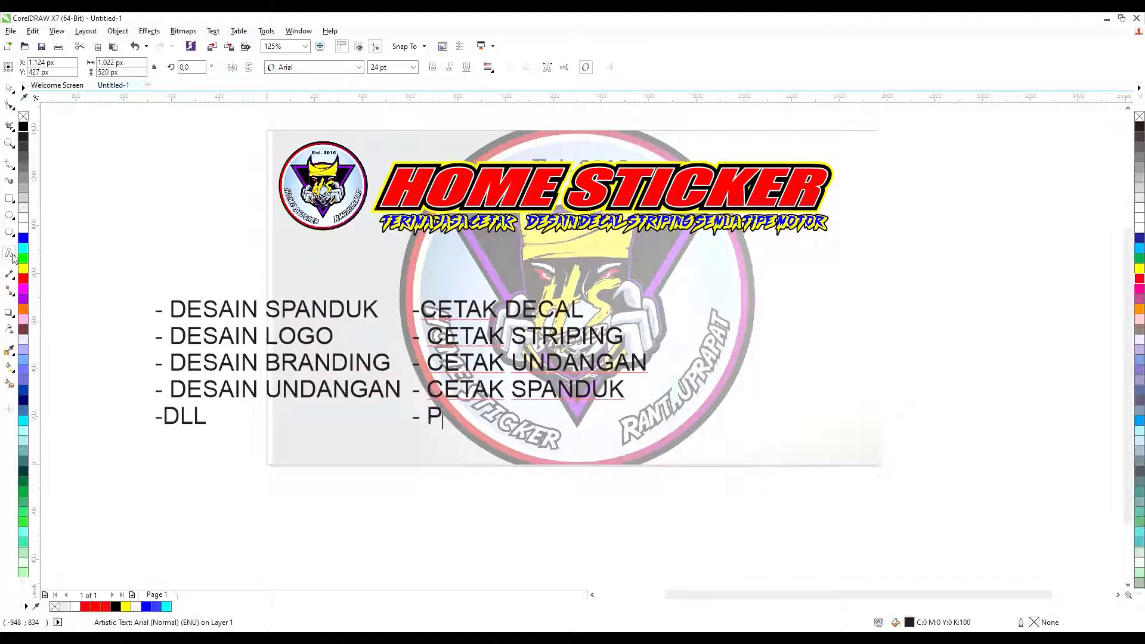
{"action": "type", "text": "EMBESARAN FOTO"}
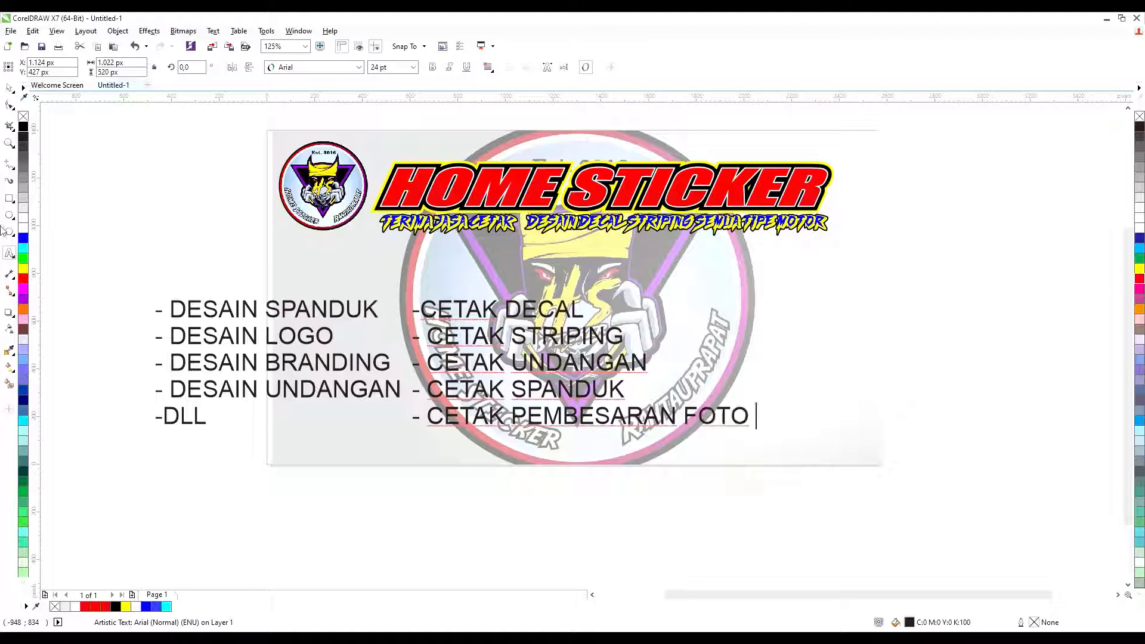
{"action": "key", "text": "ctrl+space"}
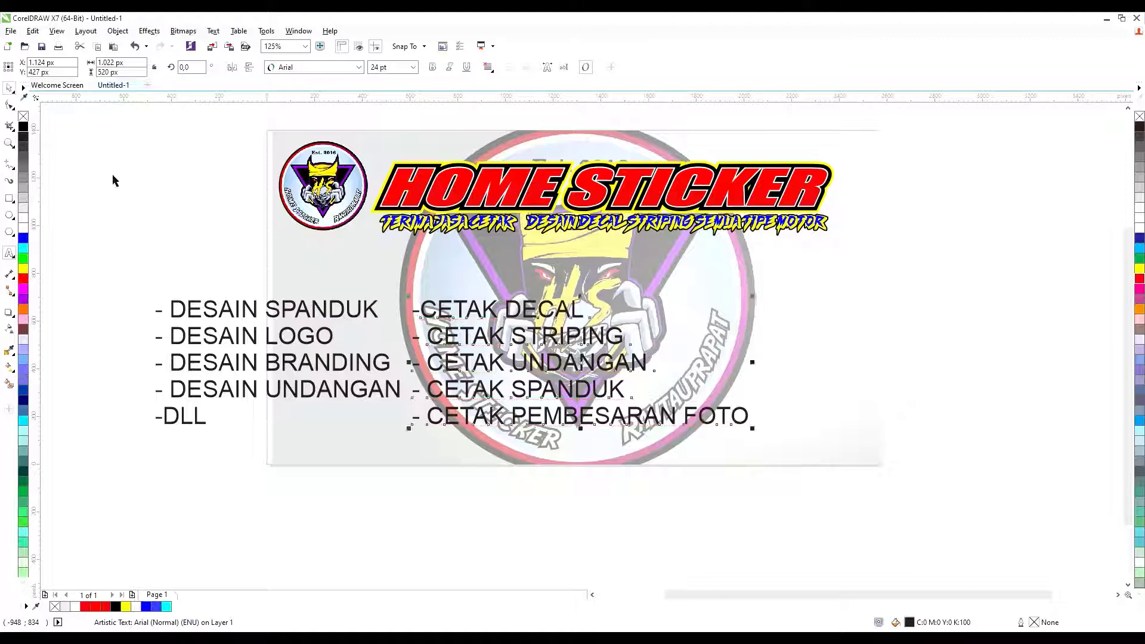
{"action": "left_click_drag", "start_coordinate": [411, 415], "coordinate": [531, 364]}
Set the CETAK list's font to Impact and shift it right and lower.
{"action": "left_click", "coordinate": [647, 510]}
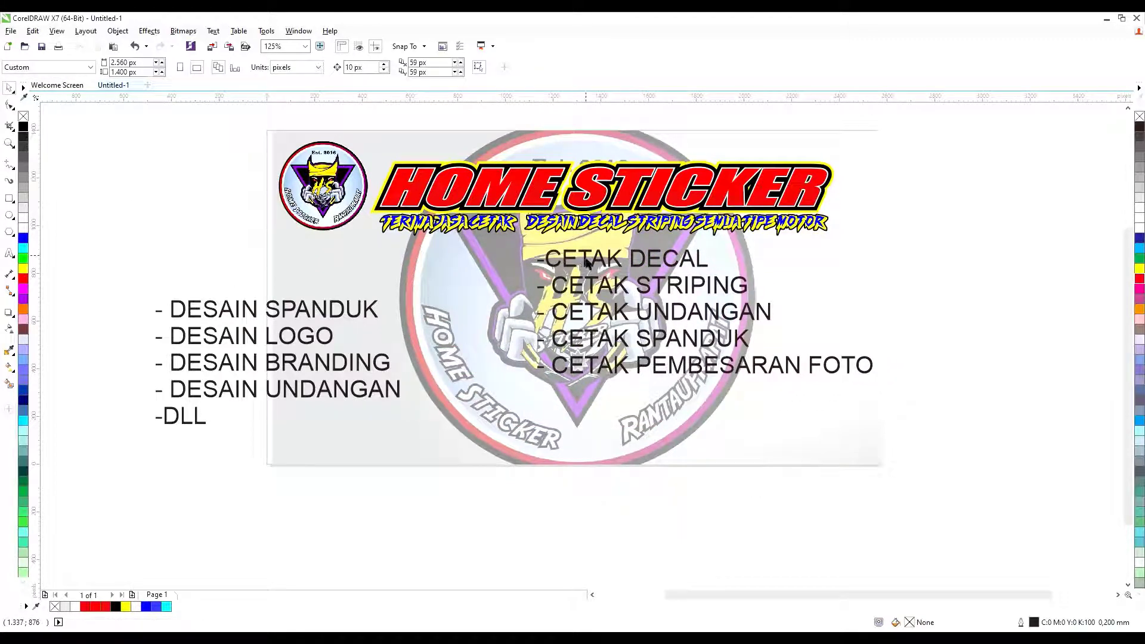
{"action": "left_click", "coordinate": [586, 258]}
{"action": "left_click", "coordinate": [300, 68]}
{"action": "type", "text": "Impact"}
{"action": "key", "text": "Return"}
{"action": "left_click", "coordinate": [653, 499]}
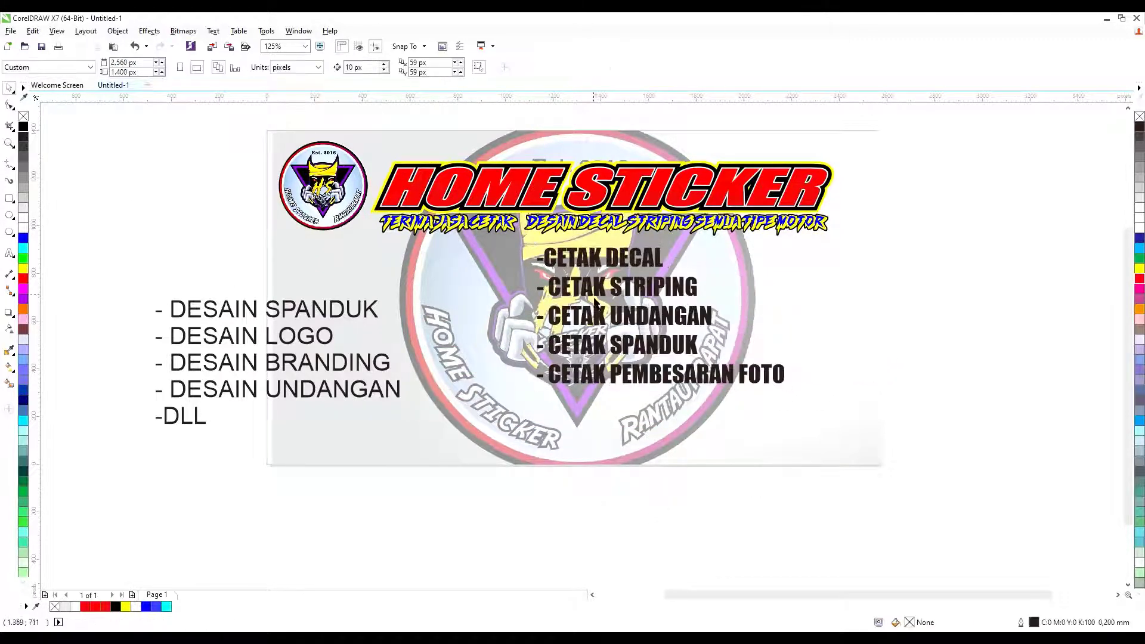
{"action": "left_click", "coordinate": [594, 301]}
{"action": "left_click_drag", "start_coordinate": [595, 301], "coordinate": [639, 314]}
{"action": "left_click", "coordinate": [256, 313]}
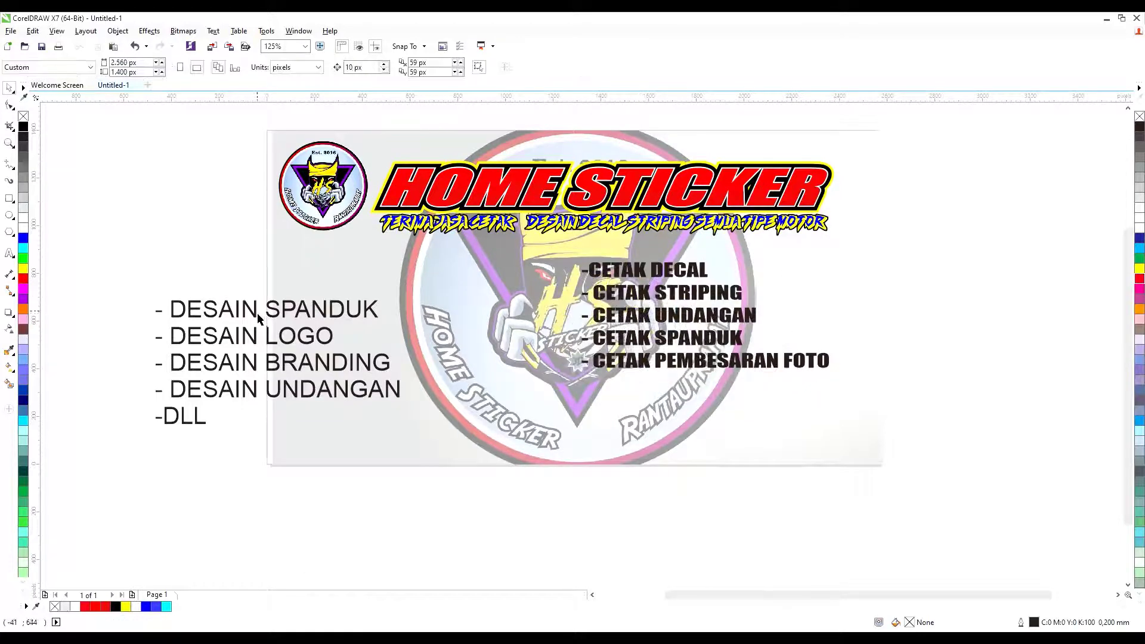
Set the DESAIN list's font to Impact and move it onto the banner beside CETAK.
{"action": "left_click", "coordinate": [257, 312]}
{"action": "left_click", "coordinate": [304, 68]}
{"action": "type", "text": "Impact"}
{"action": "key", "text": "Return"}
{"action": "left_click", "coordinate": [612, 295]}
{"action": "left_click", "coordinate": [9, 254]}
{"action": "left_click", "coordinate": [589, 271]}
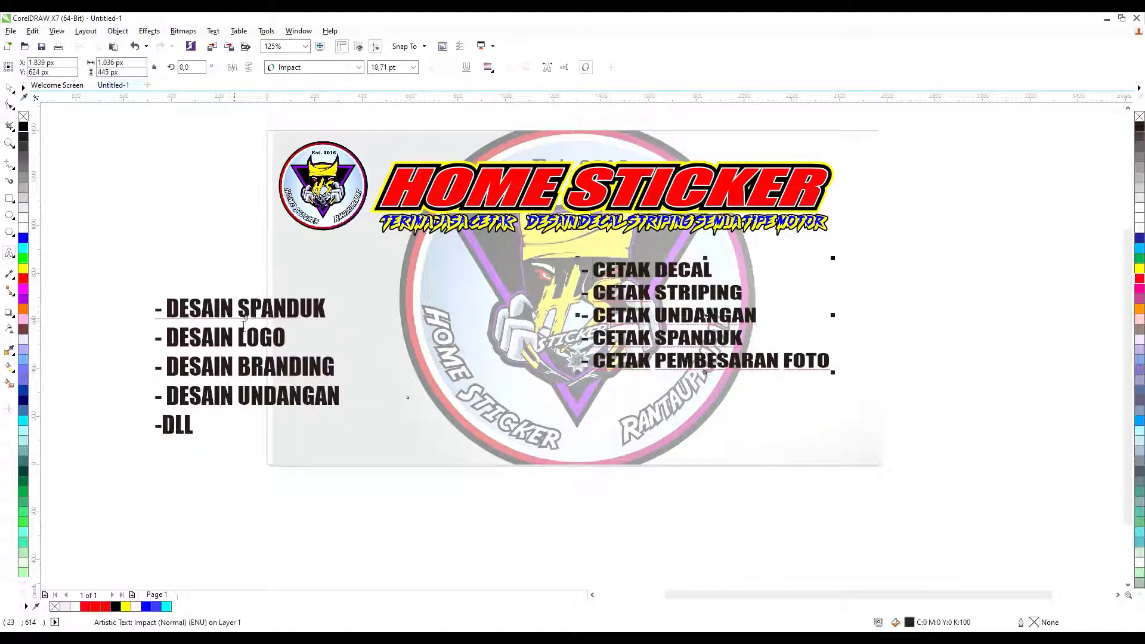
{"action": "left_click_drag", "start_coordinate": [249, 301], "coordinate": [460, 257]}
Nudge the DESAIN list slightly further right on the banner.
{"action": "key", "text": "Escape"}
{"action": "scroll", "coordinate": [573, 411], "scroll_direction": "down", "scroll_amount": 2}
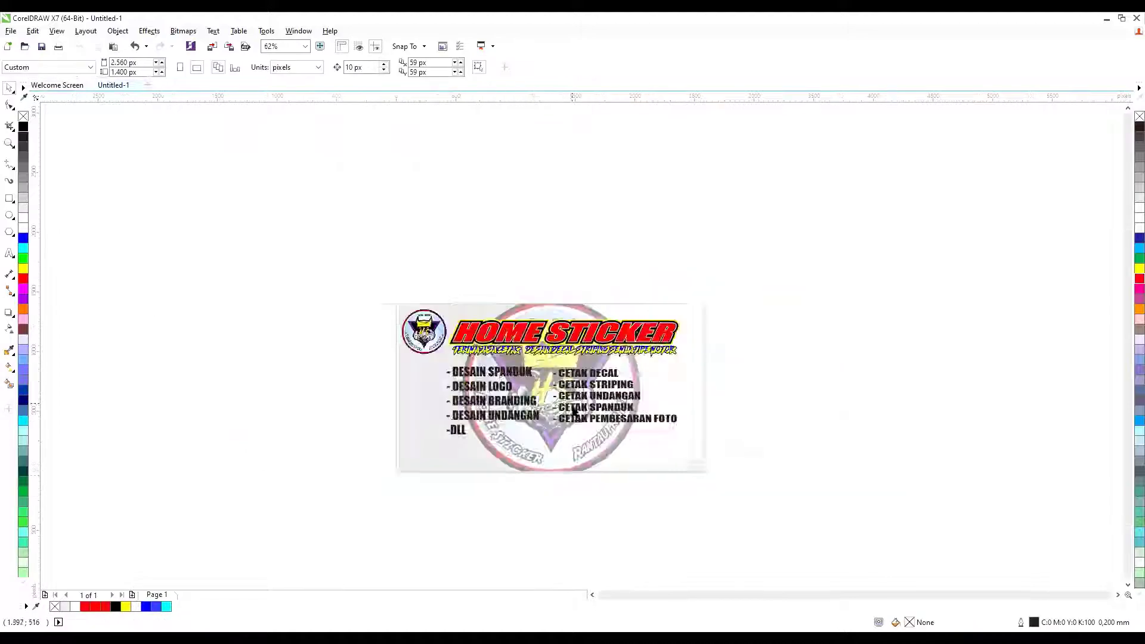
{"action": "scroll", "coordinate": [574, 411], "scroll_direction": "up", "scroll_amount": 2}
{"action": "left_click_drag", "start_coordinate": [393, 353], "coordinate": [412, 353]}
{"action": "scroll", "coordinate": [411, 353], "scroll_direction": "down", "scroll_amount": 2}
{"action": "scroll", "coordinate": [384, 351], "scroll_direction": "up", "scroll_amount": 2}
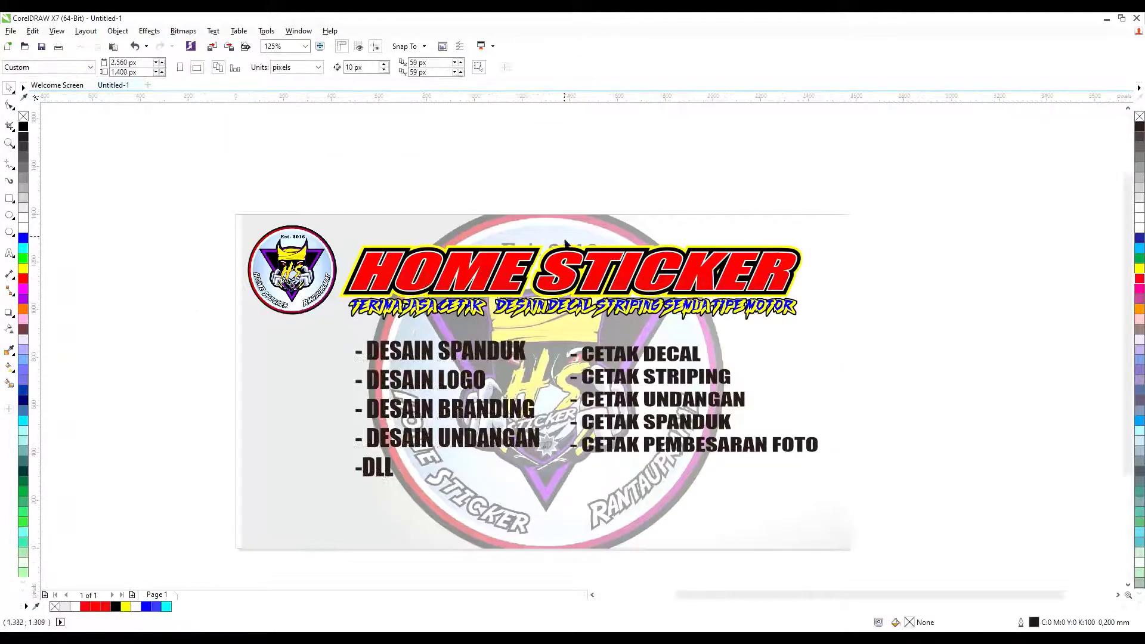
{"action": "scroll", "coordinate": [776, 304], "scroll_direction": "up", "scroll_amount": 4}
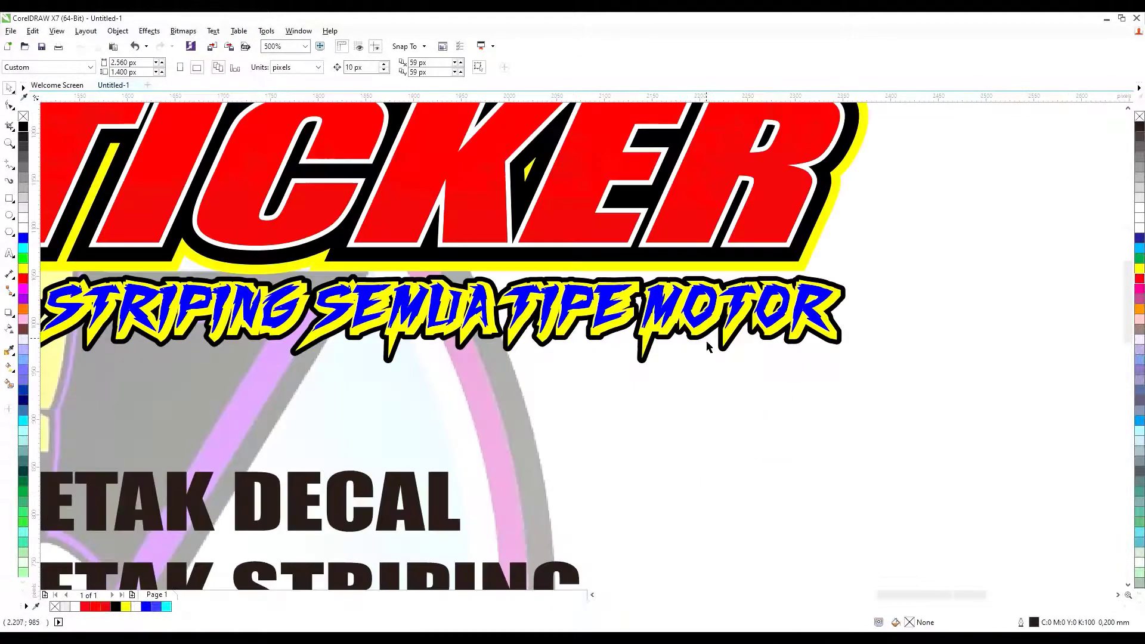
Change the STRIPING SEMUA TIPE MOTOR tagline's backing from yellow to white.
{"action": "left_click", "coordinate": [702, 339]}
{"action": "left_click", "coordinate": [23, 232]}
{"action": "key", "text": "Escape"}
{"action": "scroll", "coordinate": [191, 268], "scroll_direction": "down", "scroll_amount": 3}
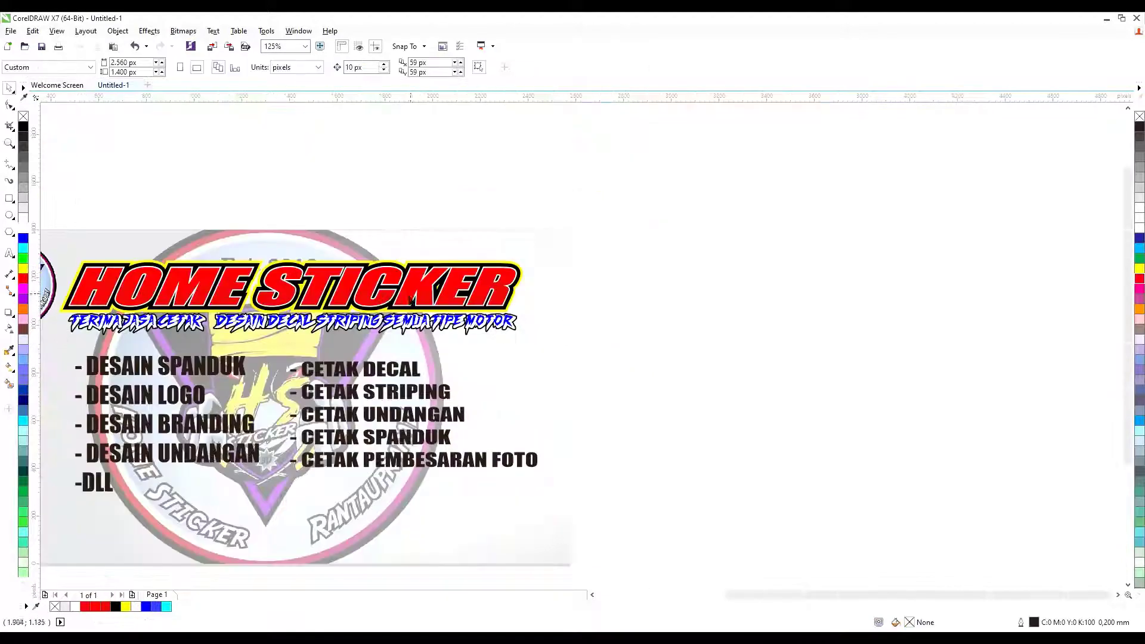
{"action": "scroll", "coordinate": [191, 269], "scroll_direction": "up", "scroll_amount": 3}
Give the HOME STICKER title a drop shadow with opacity 72 and feather 23.
{"action": "left_click", "coordinate": [194, 256]}
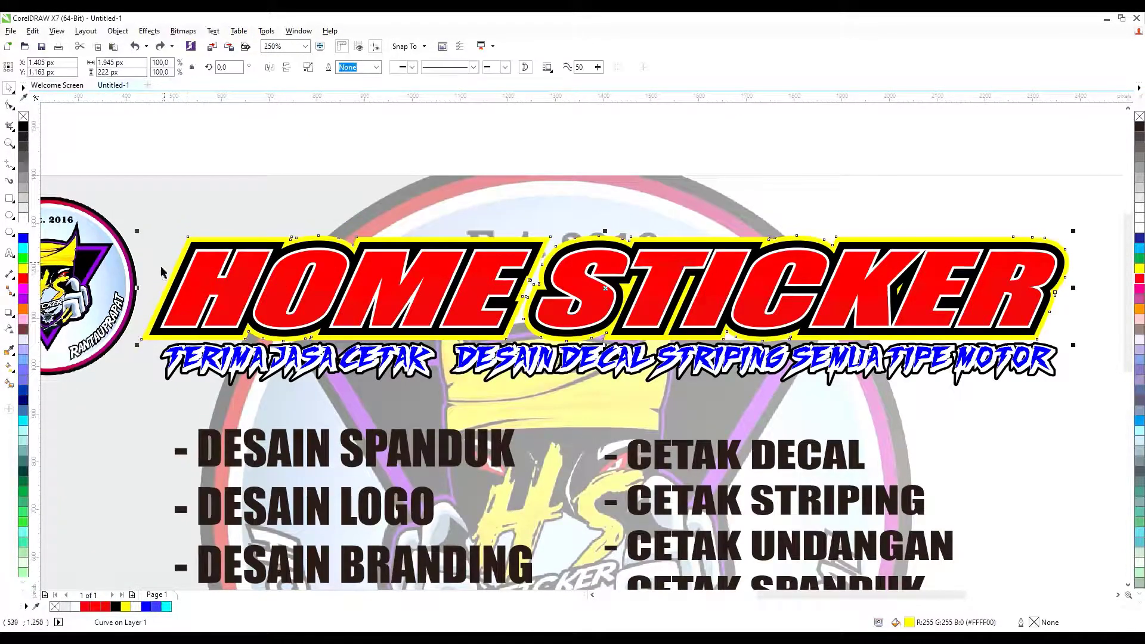
{"action": "left_click", "coordinate": [9, 312]}
{"action": "scroll", "coordinate": [165, 289], "scroll_direction": "down", "scroll_amount": 2}
{"action": "scroll", "coordinate": [624, 299], "scroll_direction": "up", "scroll_amount": 4}
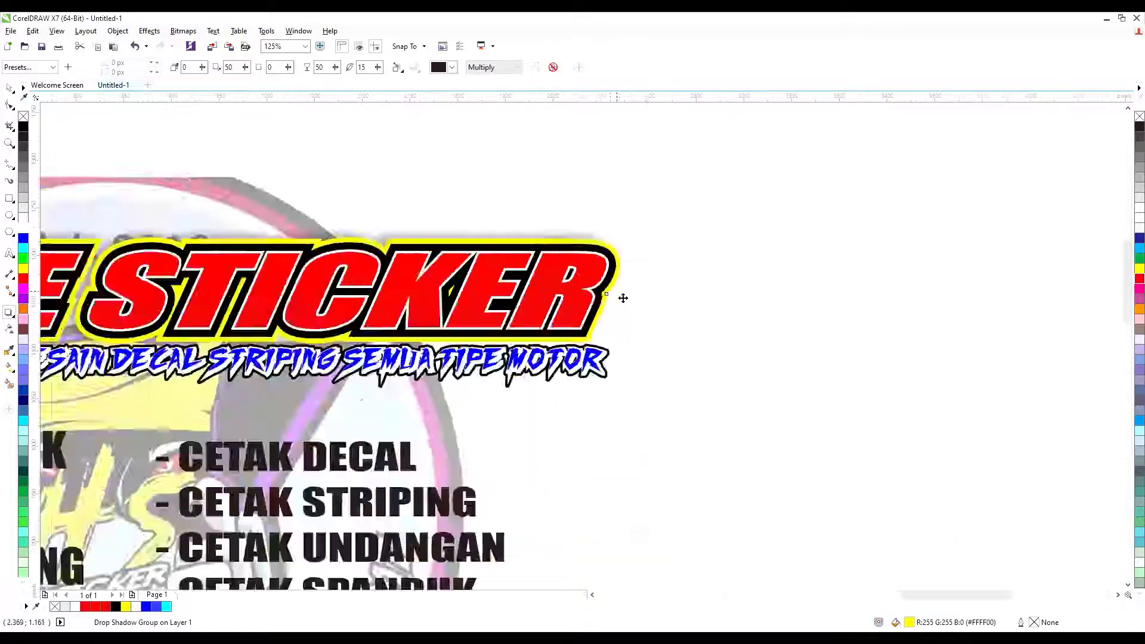
{"action": "left_click_drag", "start_coordinate": [625, 296], "coordinate": [626, 294]}
{"action": "scroll", "coordinate": [596, 196], "scroll_direction": "down", "scroll_amount": 1}
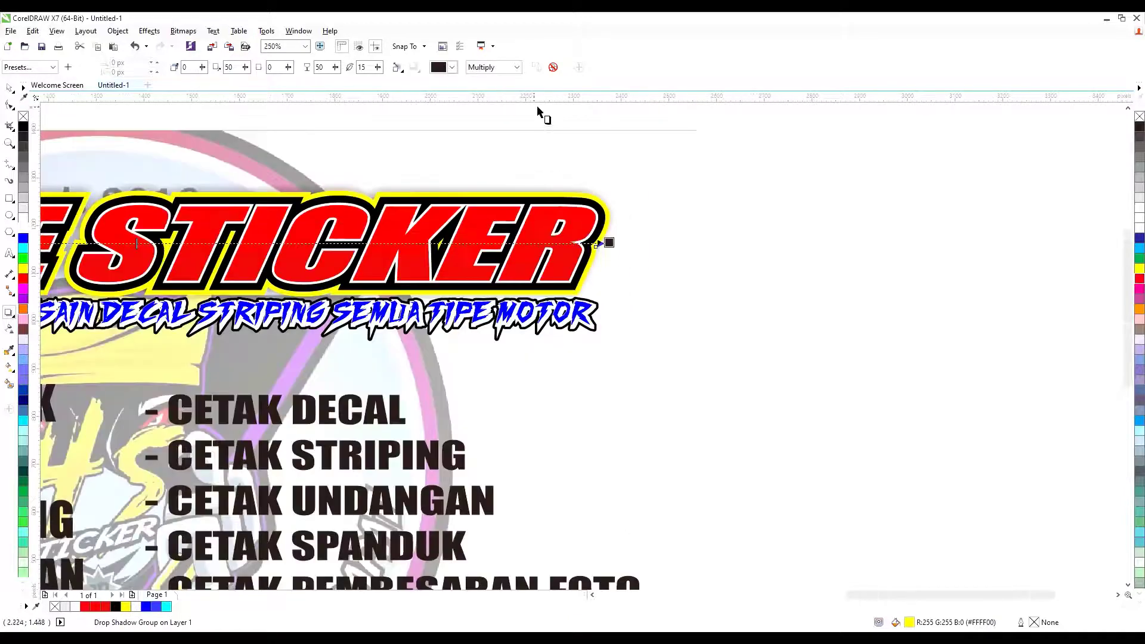
{"action": "left_click", "coordinate": [336, 67]}
{"action": "left_click", "coordinate": [378, 67]}
{"action": "left_click", "coordinate": [10, 88]}
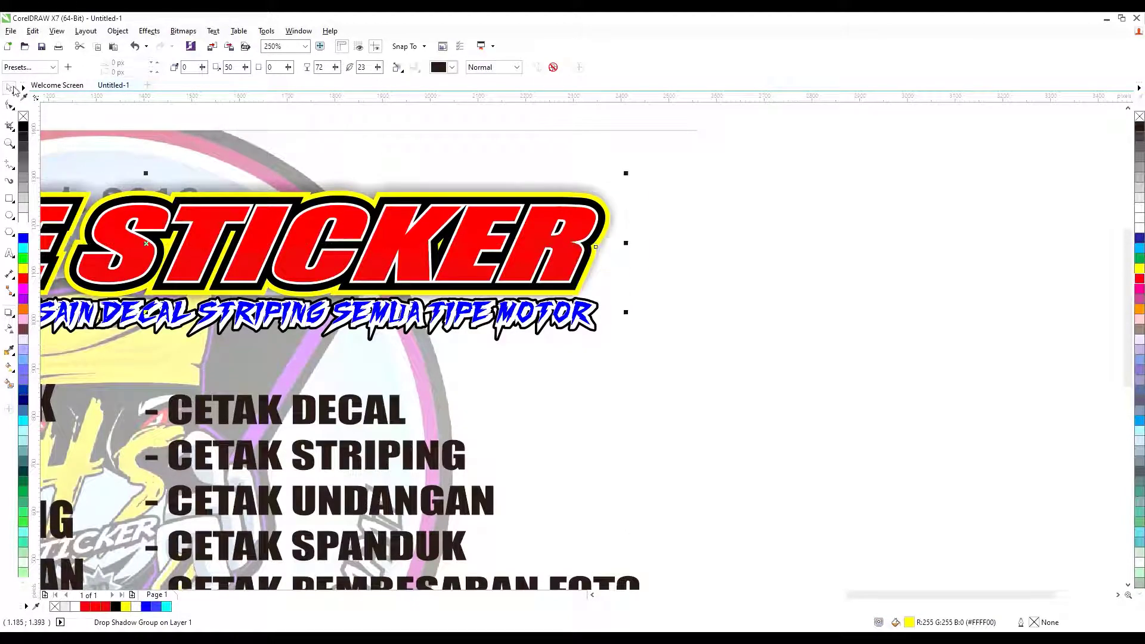
{"action": "key", "text": "F3"}
{"action": "key", "text": "F3"}
{"action": "scroll", "coordinate": [396, 164], "scroll_direction": "up", "scroll_amount": 3}
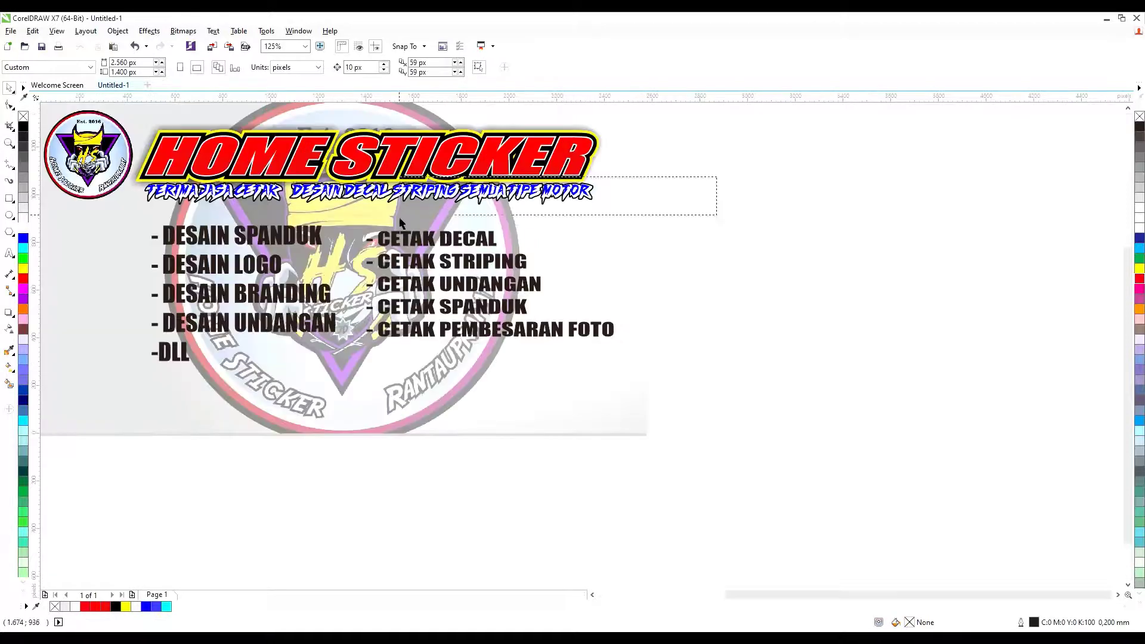
{"action": "scroll", "coordinate": [254, 177], "scroll_direction": "up", "scroll_amount": 2}
Nudge the DESAIN list down and fill it white, then fill the CETAK list red.
{"action": "scroll", "coordinate": [139, 216], "scroll_direction": "down", "scroll_amount": 2}
{"action": "left_click", "coordinate": [404, 274]}
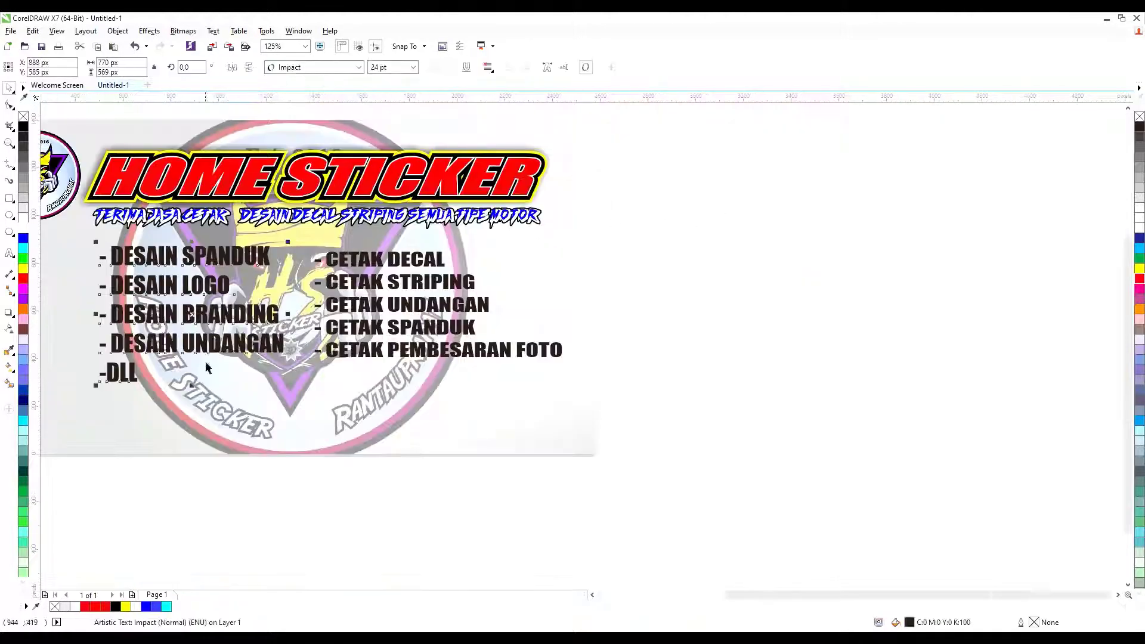
{"action": "scroll", "coordinate": [407, 271], "scroll_direction": "up", "scroll_amount": 1}
{"action": "scroll", "coordinate": [407, 271], "scroll_direction": "down", "scroll_amount": 1}
{"action": "left_click", "coordinate": [409, 269], "text": "shift"}
{"action": "left_click_drag", "start_coordinate": [171, 260], "coordinate": [171, 266]}
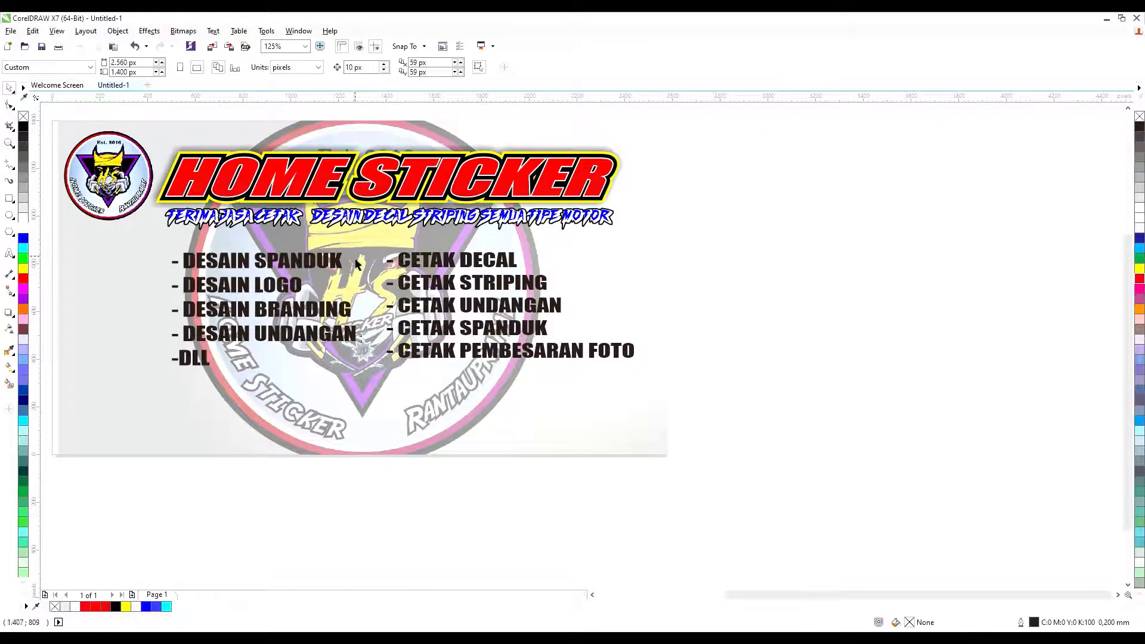
{"action": "left_click", "coordinate": [24, 229]}
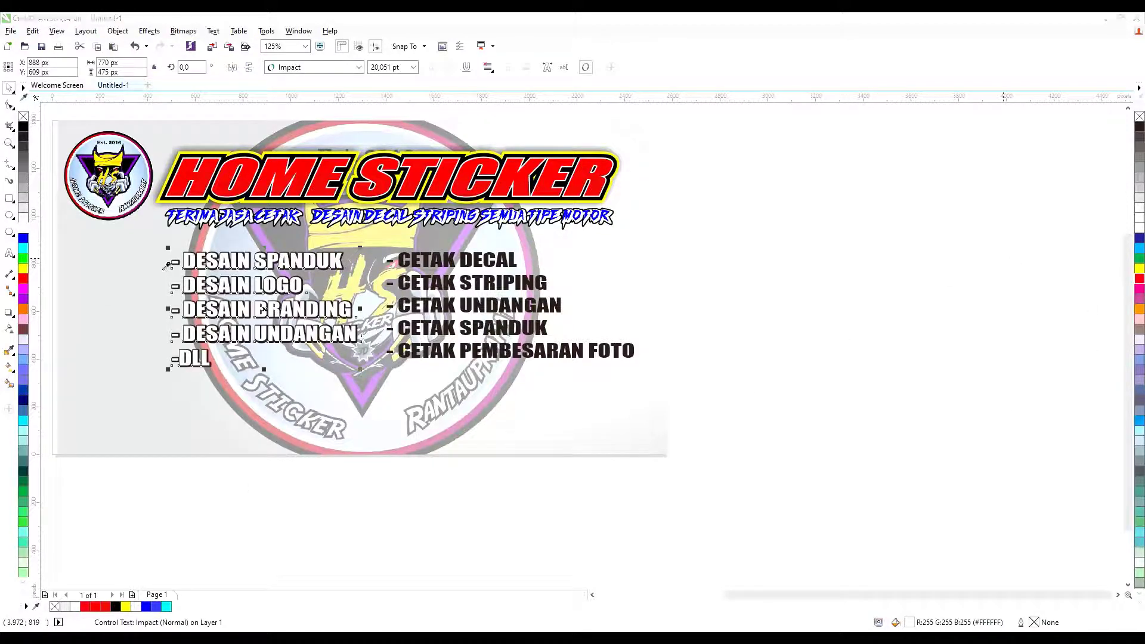
{"action": "left_click", "coordinate": [690, 286]}
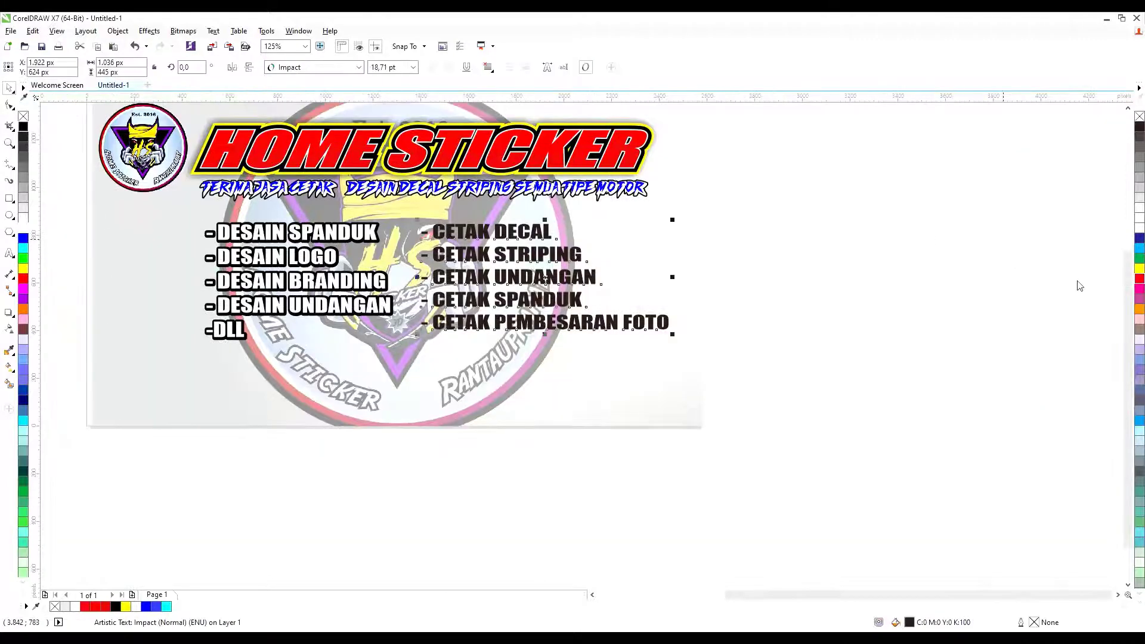
{"action": "left_click", "coordinate": [22, 278]}
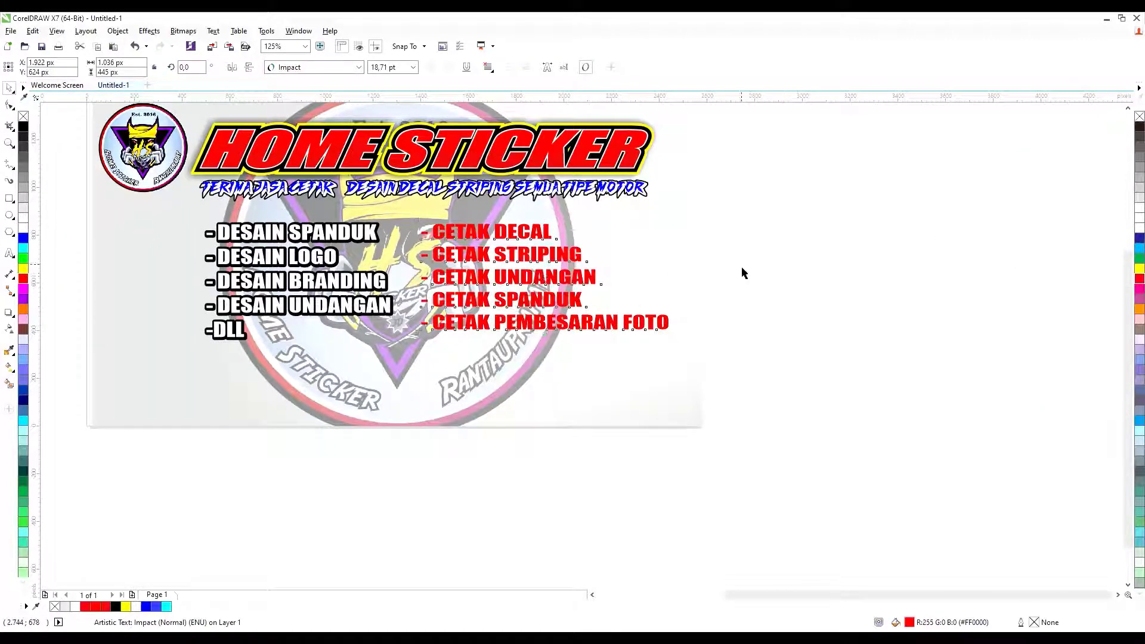
Move the WhatsApp icon to the banner's bottom-left corner and shrink it.
{"action": "left_click", "coordinate": [1071, 303]}
{"action": "scroll", "coordinate": [485, 196], "scroll_direction": "down", "scroll_amount": 2}
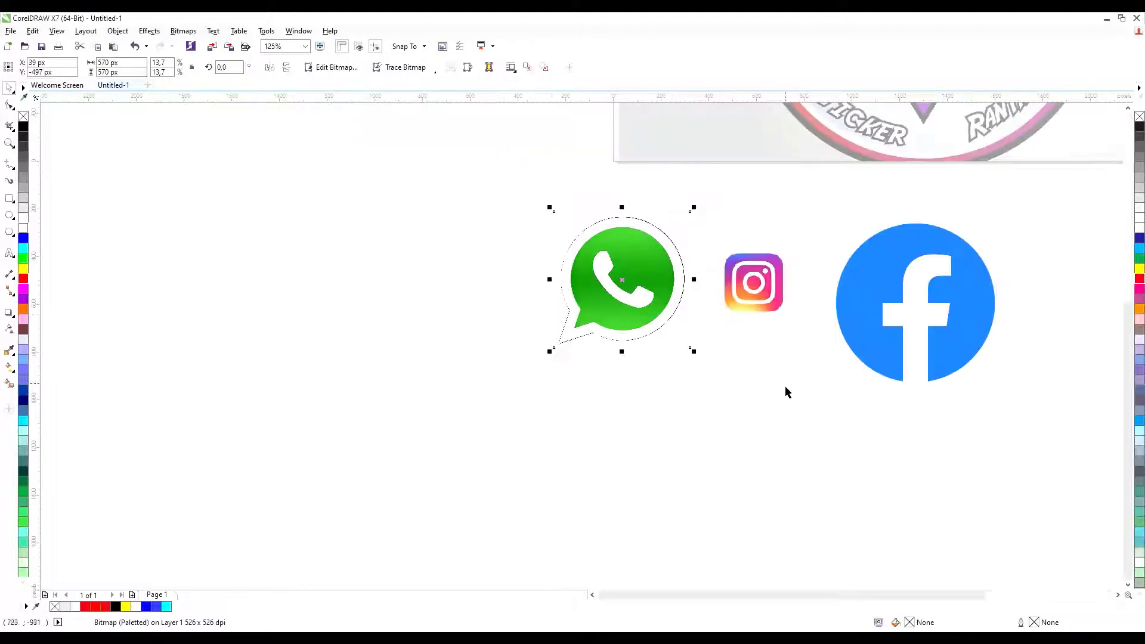
{"action": "scroll", "coordinate": [784, 391], "scroll_direction": "down", "scroll_amount": 4}
{"action": "scroll", "coordinate": [847, 287], "scroll_direction": "up", "scroll_amount": 4}
{"action": "left_click_drag", "start_coordinate": [516, 337], "coordinate": [537, 319]}
{"action": "scroll", "coordinate": [552, 272], "scroll_direction": "up", "scroll_amount": 1}
{"action": "left_click", "coordinate": [562, 350]}
{"action": "left_click", "coordinate": [555, 388]}
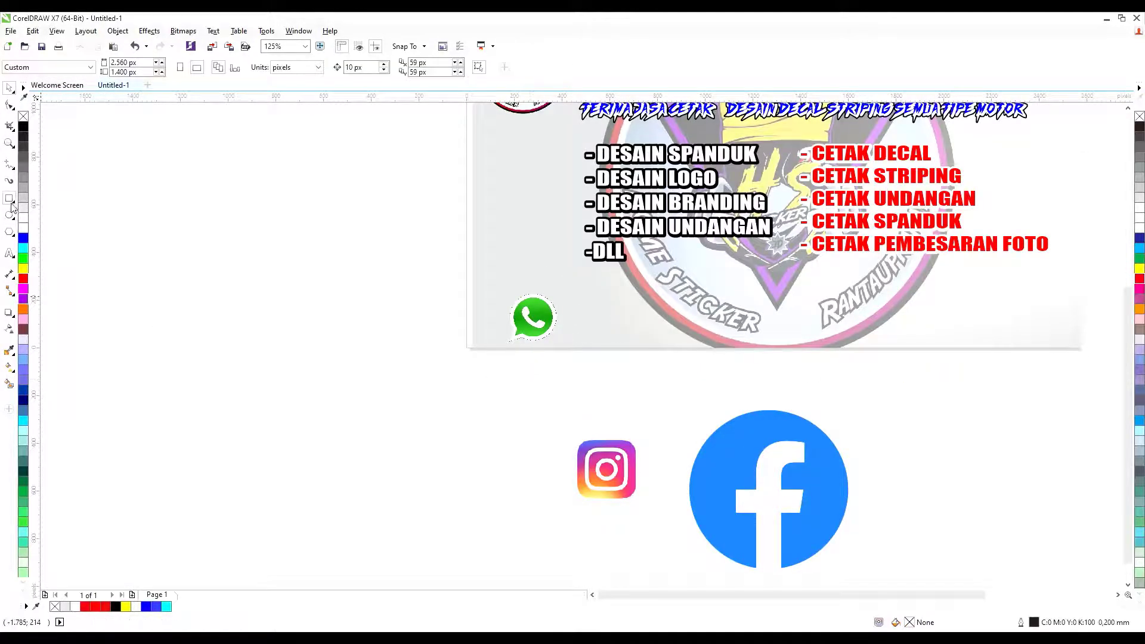
{"action": "scroll", "coordinate": [421, 302], "scroll_direction": "down", "scroll_amount": 1}
{"action": "scroll", "coordinate": [462, 298], "scroll_direction": "up", "scroll_amount": 1}
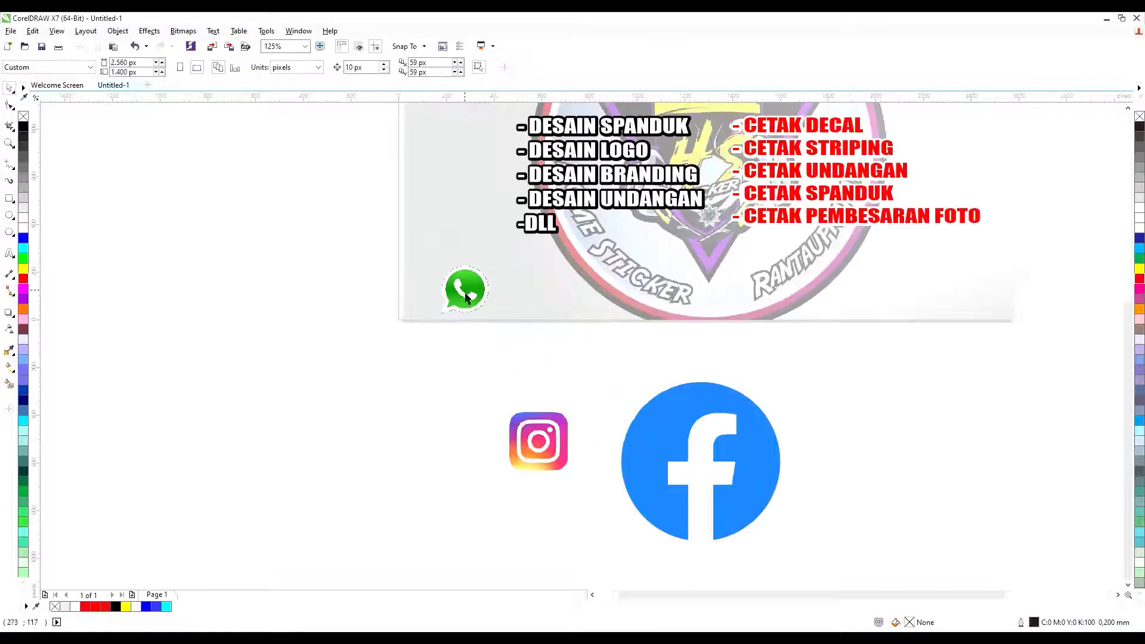
{"action": "left_click_drag", "start_coordinate": [466, 297], "coordinate": [440, 297]}
{"action": "left_click", "coordinate": [439, 289]}
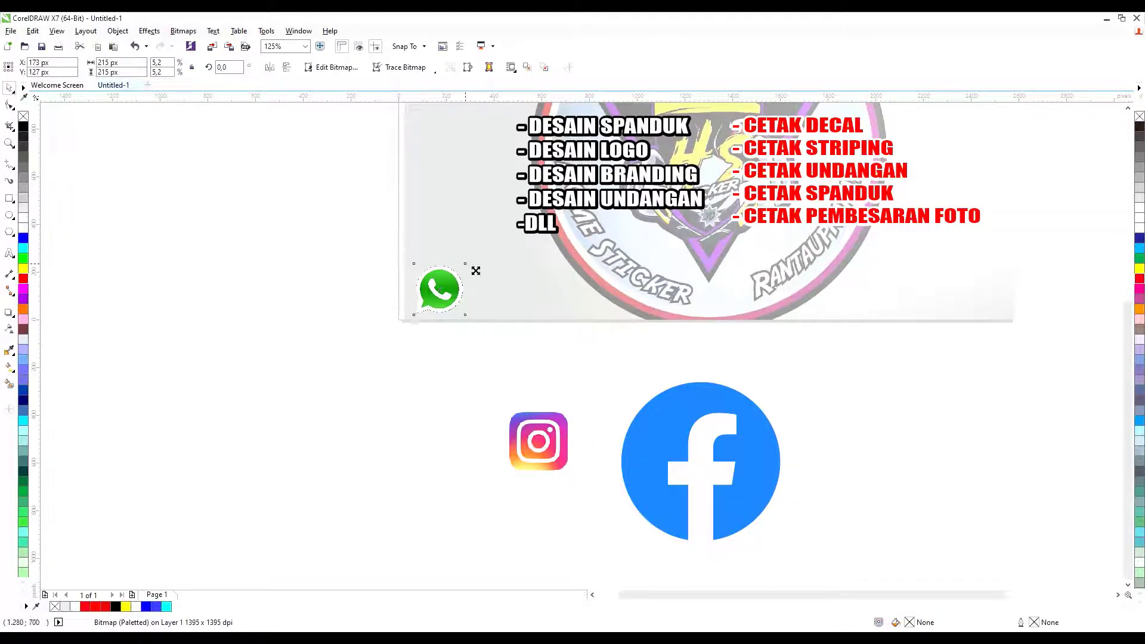
{"action": "left_click_drag", "start_coordinate": [471, 258], "coordinate": [457, 272]}
Place the Instagram and Facebook icons along the bottom row, shrinking the Facebook icon.
{"action": "scroll", "coordinate": [446, 285], "scroll_direction": "up", "scroll_amount": 1}
{"action": "scroll", "coordinate": [402, 300], "scroll_direction": "down", "scroll_amount": 1}
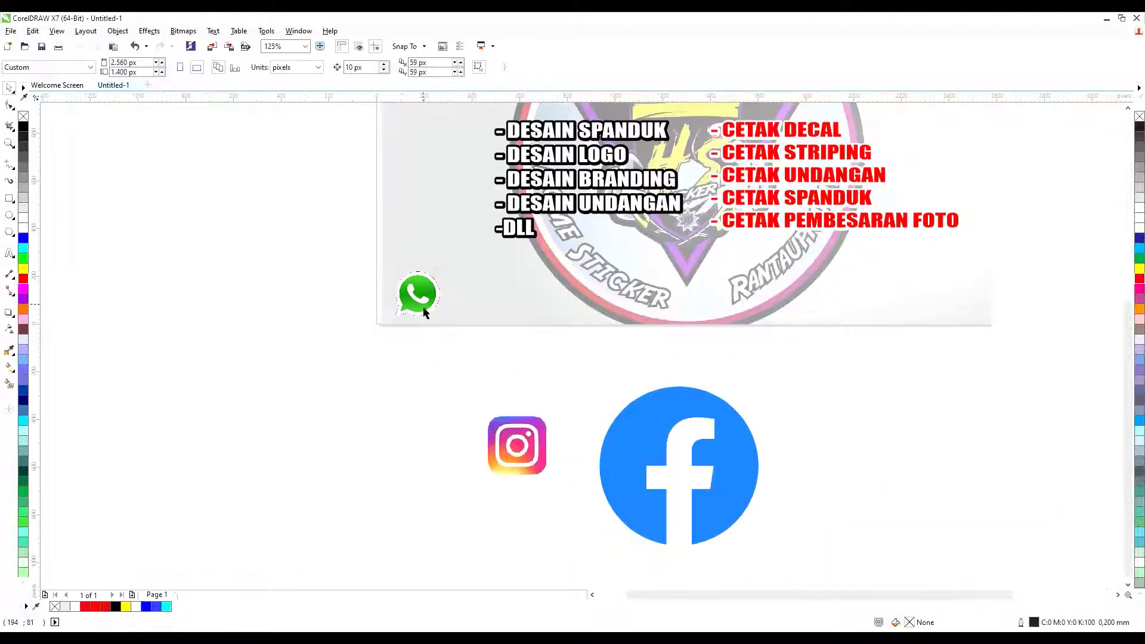
{"action": "left_click_drag", "start_coordinate": [535, 440], "coordinate": [640, 261]}
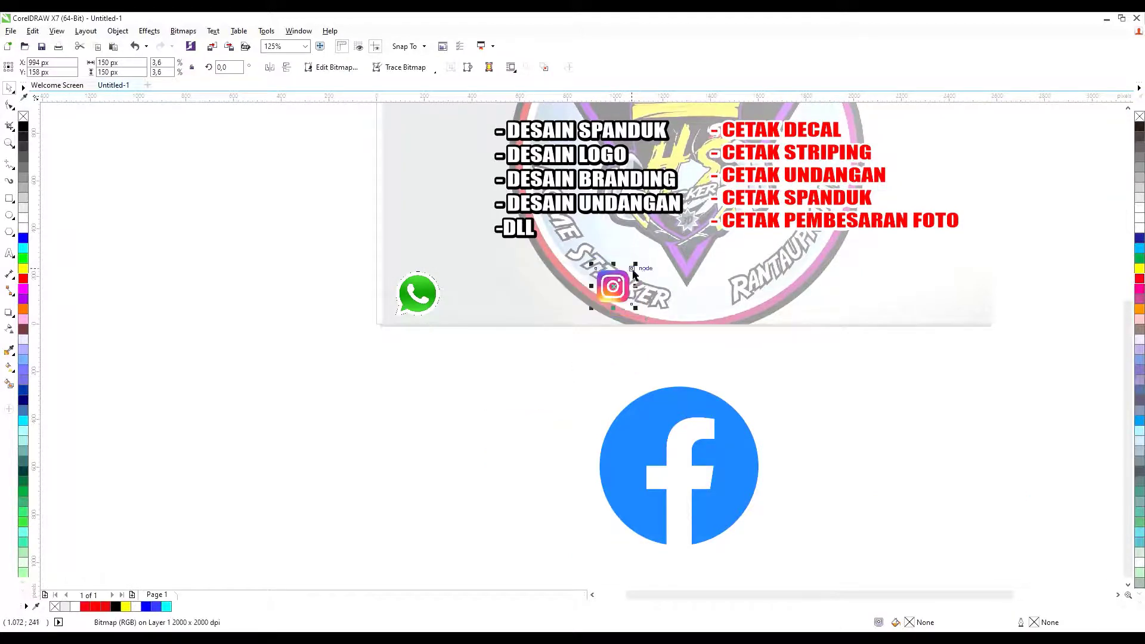
{"action": "left_click", "coordinate": [576, 383]}
{"action": "left_click_drag", "start_coordinate": [624, 411], "coordinate": [796, 260]}
{"action": "left_click_drag", "start_coordinate": [934, 236], "coordinate": [848, 358]}
{"action": "left_click_drag", "start_coordinate": [796, 386], "coordinate": [892, 307]}
{"action": "scroll", "coordinate": [889, 325], "scroll_direction": "down", "scroll_amount": 1}
Check the three social icons' alignment against the whole banner.
{"action": "left_click_drag", "start_coordinate": [560, 401], "coordinate": [966, 292]}
{"action": "left_click", "coordinate": [966, 292]}
{"action": "scroll", "coordinate": [798, 386], "scroll_direction": "down", "scroll_amount": 1}
{"action": "scroll", "coordinate": [830, 366], "scroll_direction": "up", "scroll_amount": 1}
{"action": "left_click", "coordinate": [817, 353]}
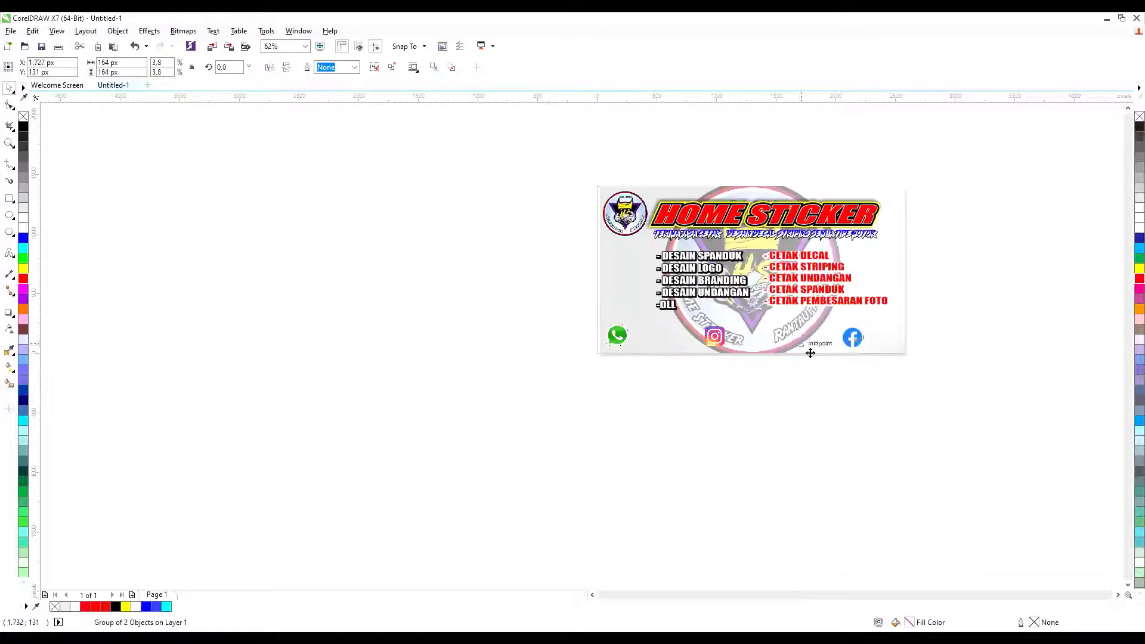
{"action": "left_click", "coordinate": [775, 382]}
{"action": "scroll", "coordinate": [772, 388], "scroll_direction": "down", "scroll_amount": 1}
{"action": "scroll", "coordinate": [695, 371], "scroll_direction": "up", "scroll_amount": 1}
Add a contact text block below the banner with the phone number and owner's name.
{"action": "key", "text": "F8"}
{"action": "left_click", "coordinate": [679, 421]}
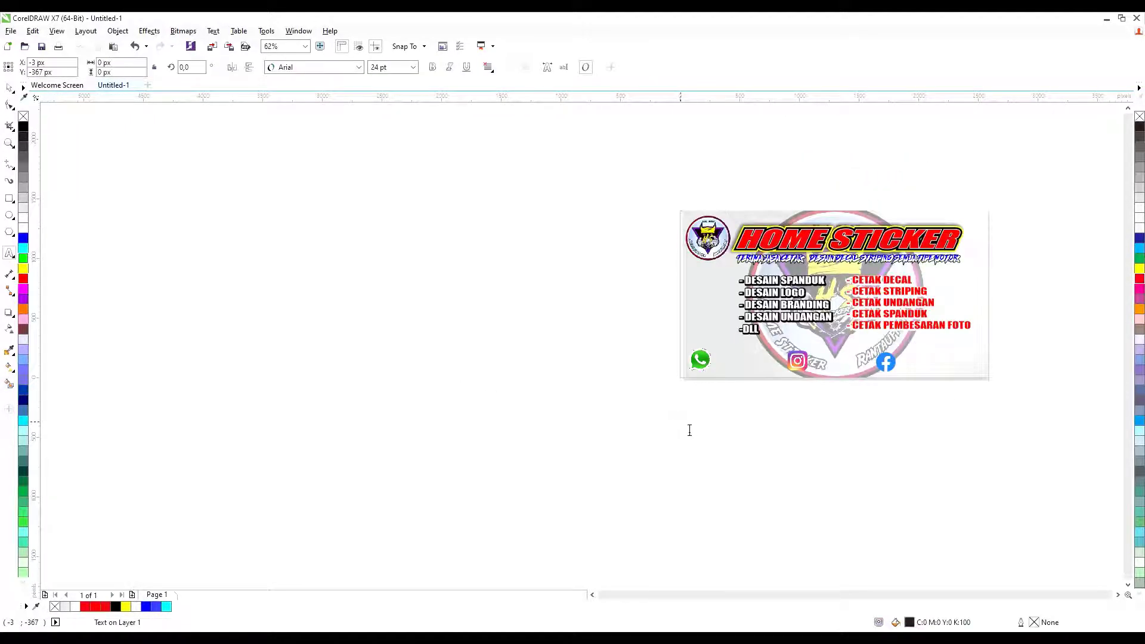
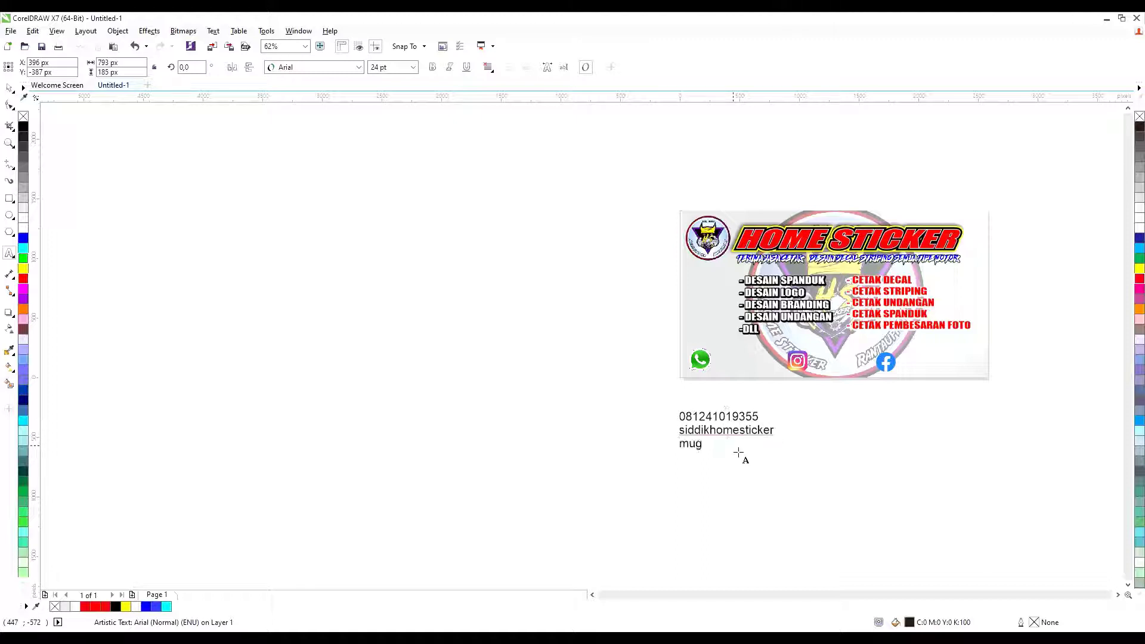
{"action": "key", "text": "ctrl+space"}
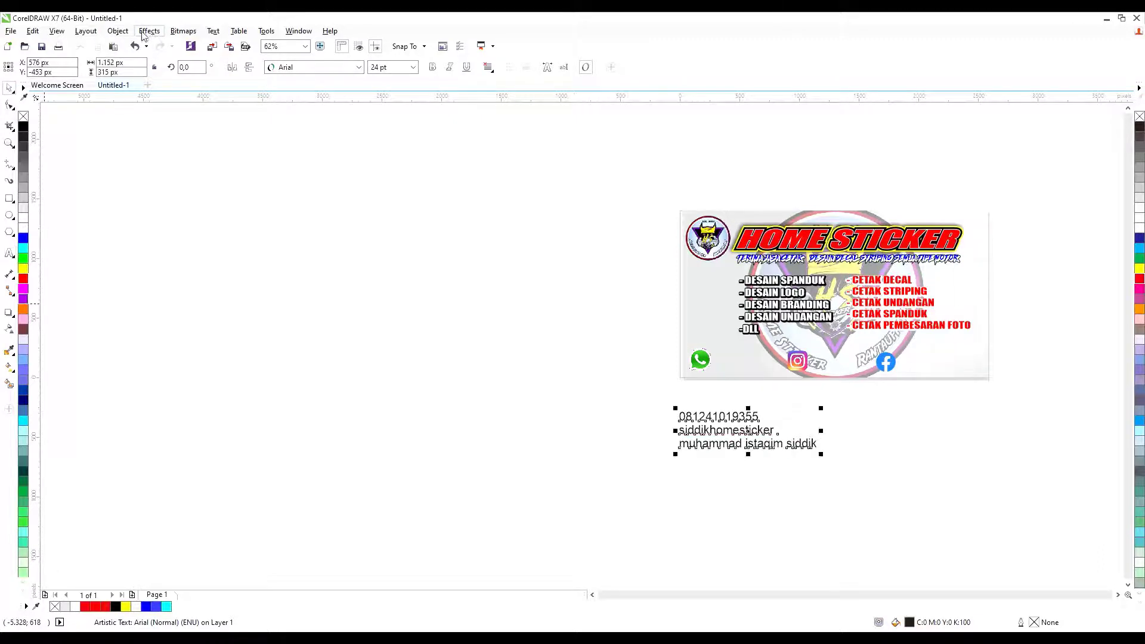
Set the contact text to Arial Black instead of Impact and move it left.
{"action": "left_click", "coordinate": [310, 67]}
{"action": "type", "text": "impact"}
{"action": "key", "text": "Return"}
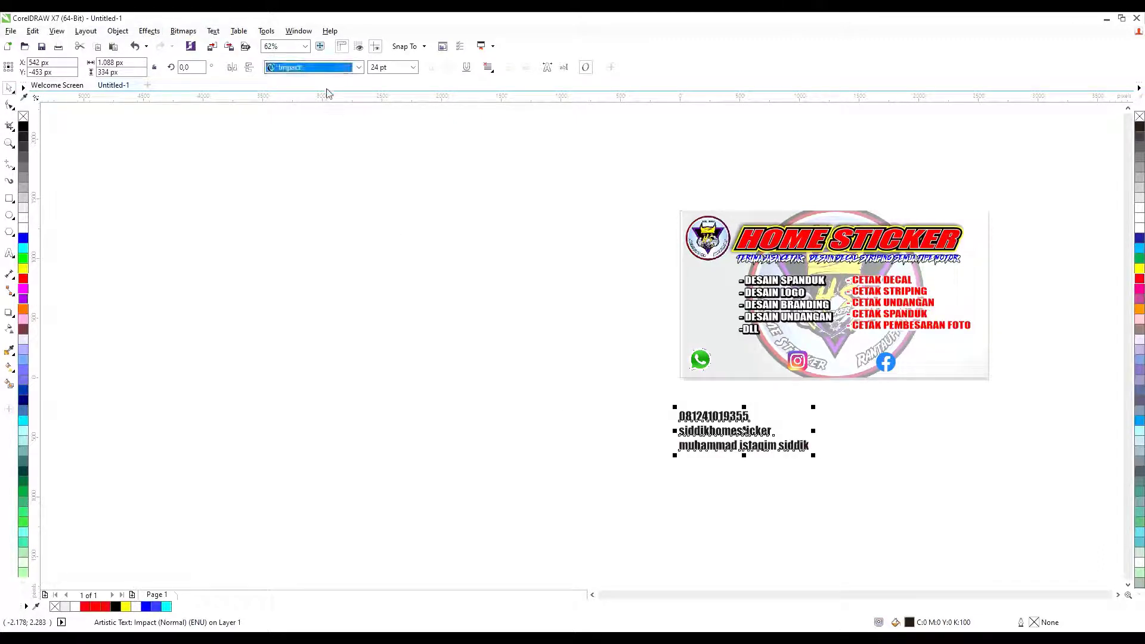
{"action": "key", "text": "ctrl+z"}
{"action": "scroll", "coordinate": [419, 147], "scroll_direction": "up", "scroll_amount": 2}
{"action": "left_click", "coordinate": [310, 66]}
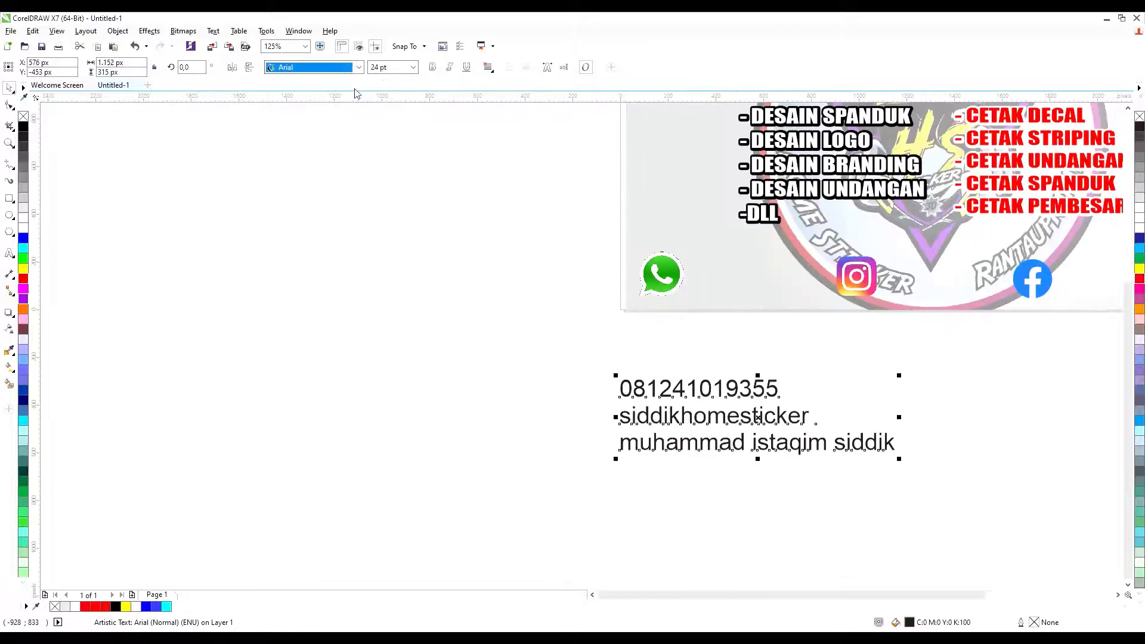
{"action": "type", "text": "arial black"}
{"action": "key", "text": "Return"}
{"action": "left_click_drag", "start_coordinate": [630, 400], "coordinate": [487, 351]}
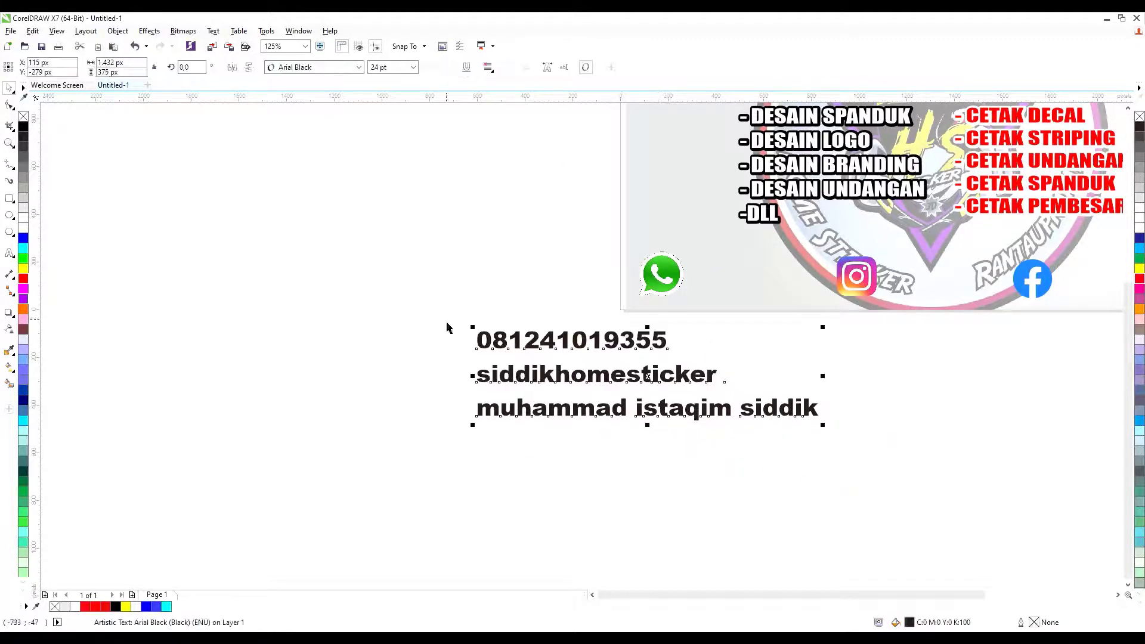
Resize the phone number beside WhatsApp and place the handle and name beside Instagram and Facebook.
{"action": "left_click", "coordinate": [516, 411]}
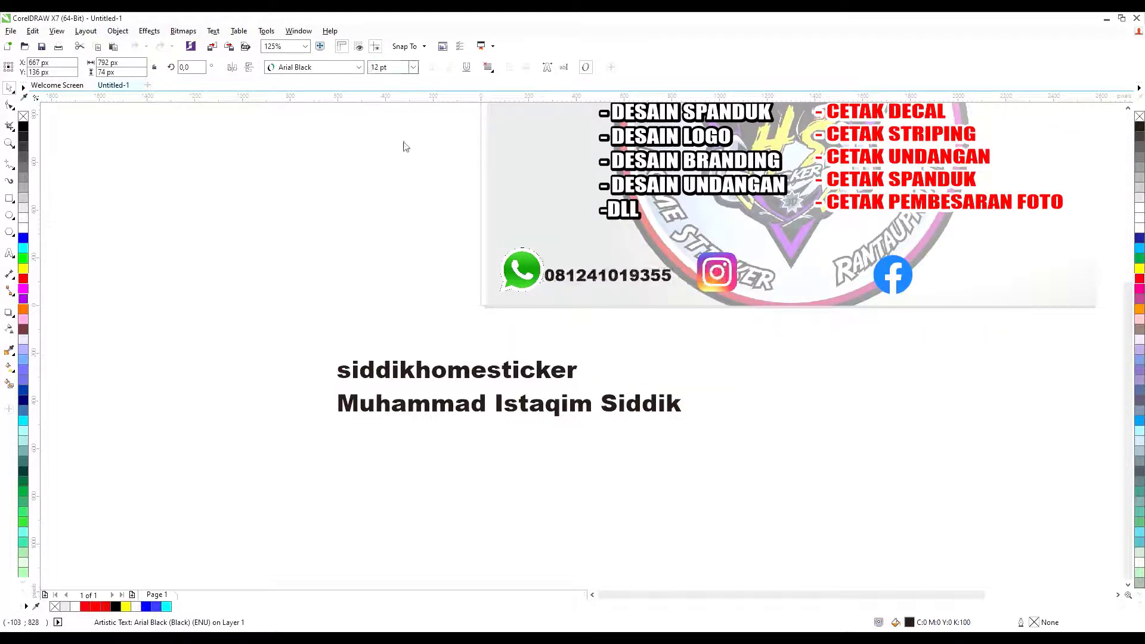
{"action": "left_click", "coordinate": [577, 285]}
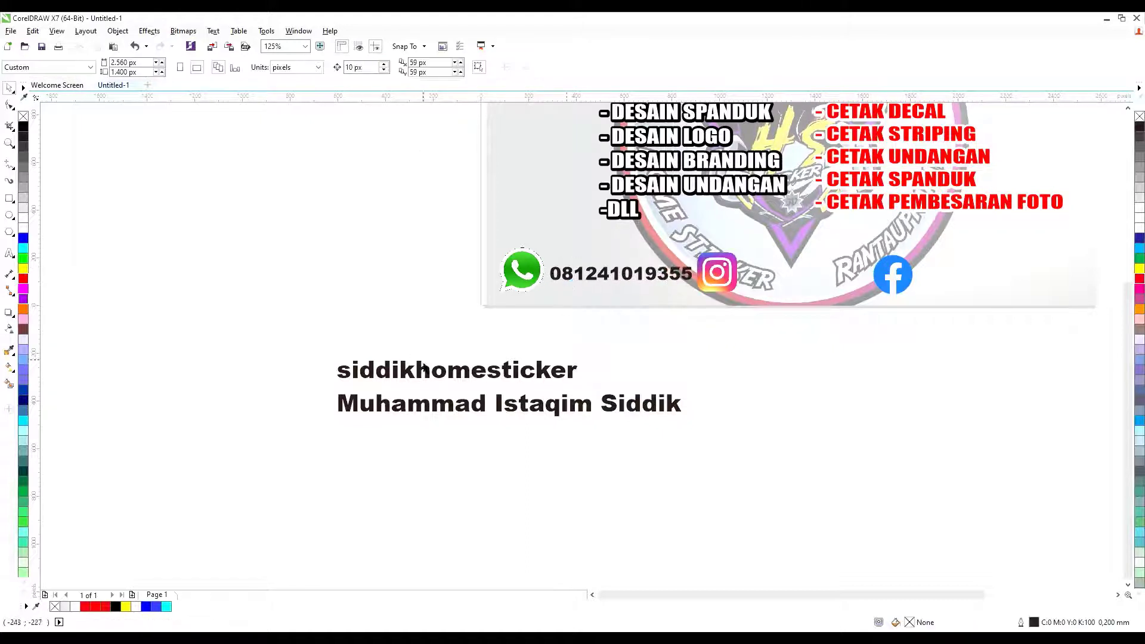
{"action": "left_click_drag", "start_coordinate": [295, 332], "coordinate": [837, 512]}
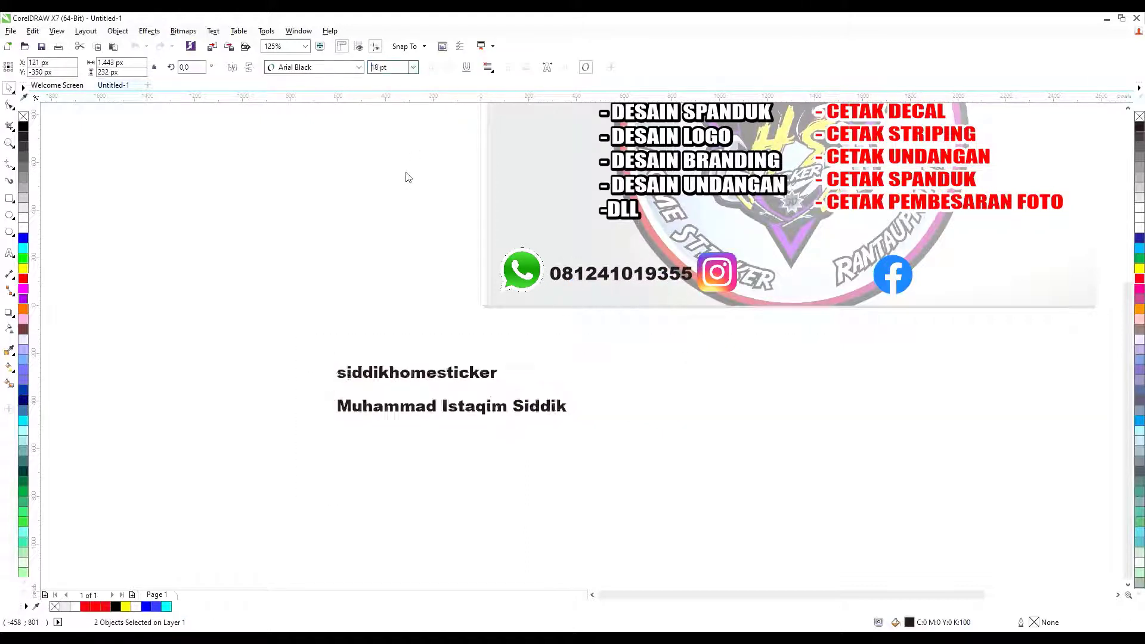
{"action": "left_click_drag", "start_coordinate": [461, 370], "coordinate": [804, 273]}
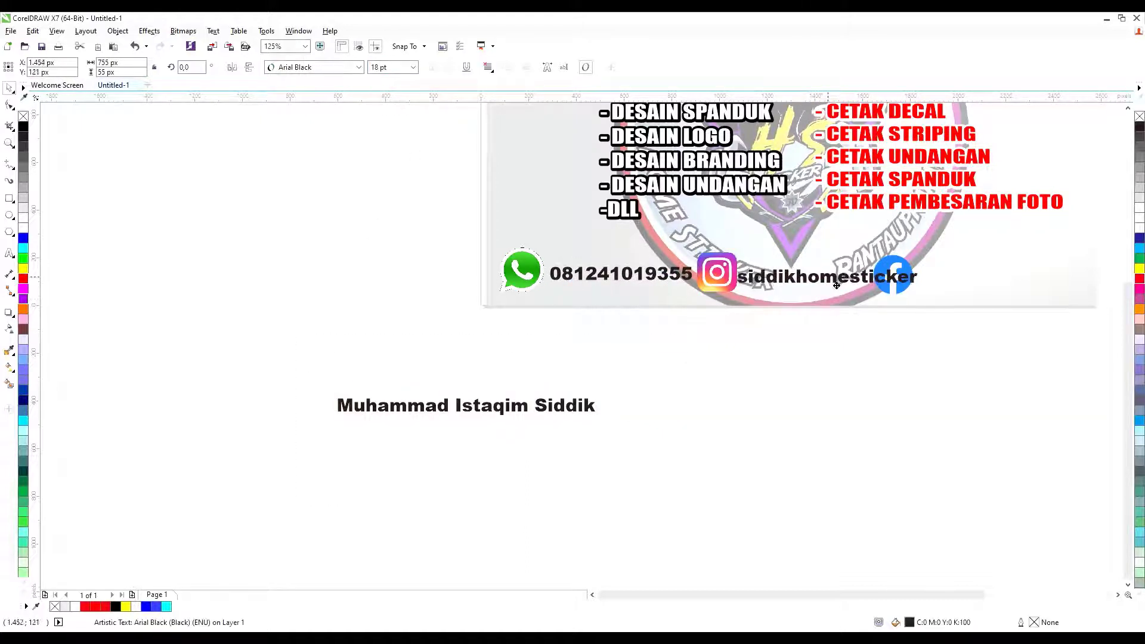
{"action": "scroll", "coordinate": [683, 352], "scroll_direction": "down", "scroll_amount": 3}
{"action": "left_click_drag", "start_coordinate": [620, 340], "coordinate": [773, 310]}
Narrow the name and Instagram handle texts and nudge the handle slightly right.
{"action": "scroll", "coordinate": [617, 316], "scroll_direction": "up", "scroll_amount": 3}
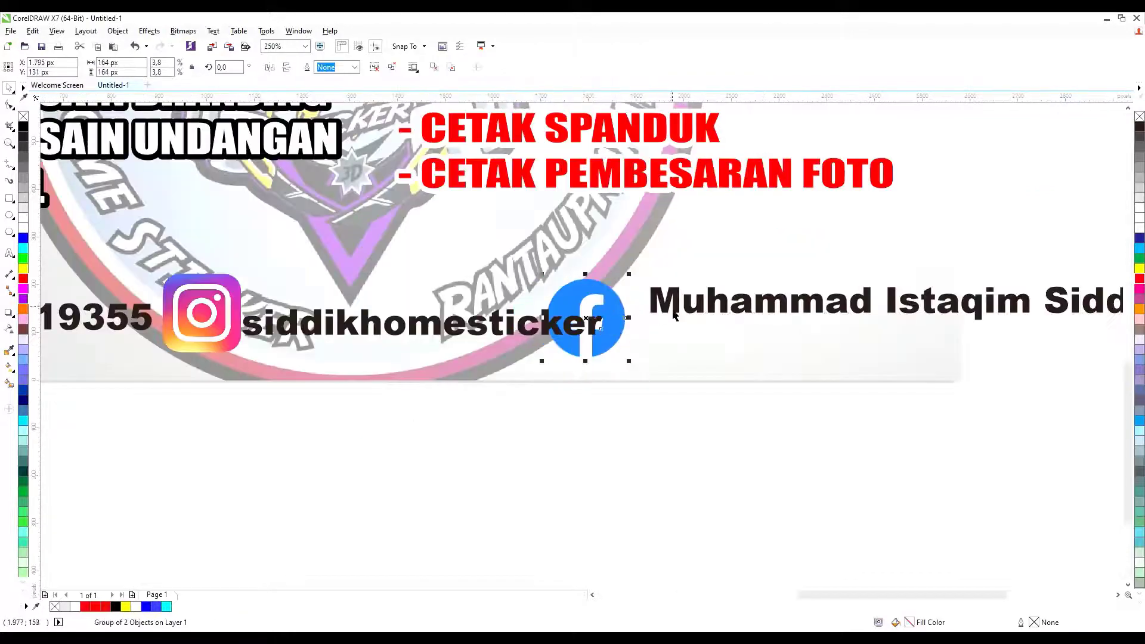
{"action": "scroll", "coordinate": [621, 319], "scroll_direction": "down", "scroll_amount": 2}
{"action": "left_click_drag", "start_coordinate": [908, 310], "coordinate": [821, 316]}
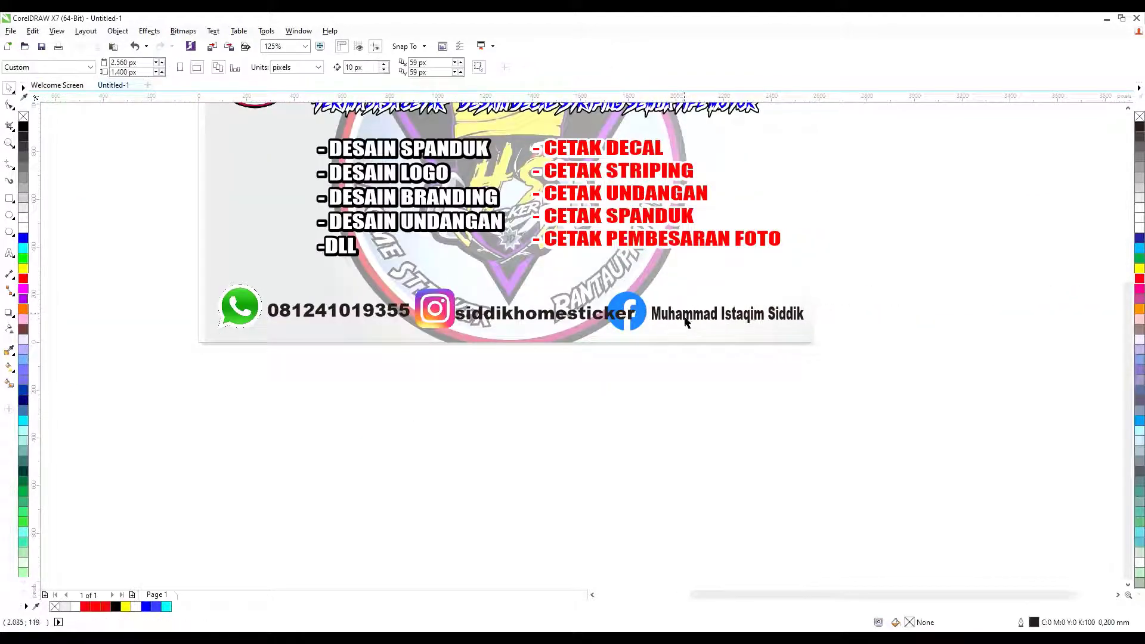
{"action": "left_click", "coordinate": [568, 316]}
{"action": "left_click_drag", "start_coordinate": [639, 315], "coordinate": [613, 316]}
{"action": "key", "text": "Escape"}
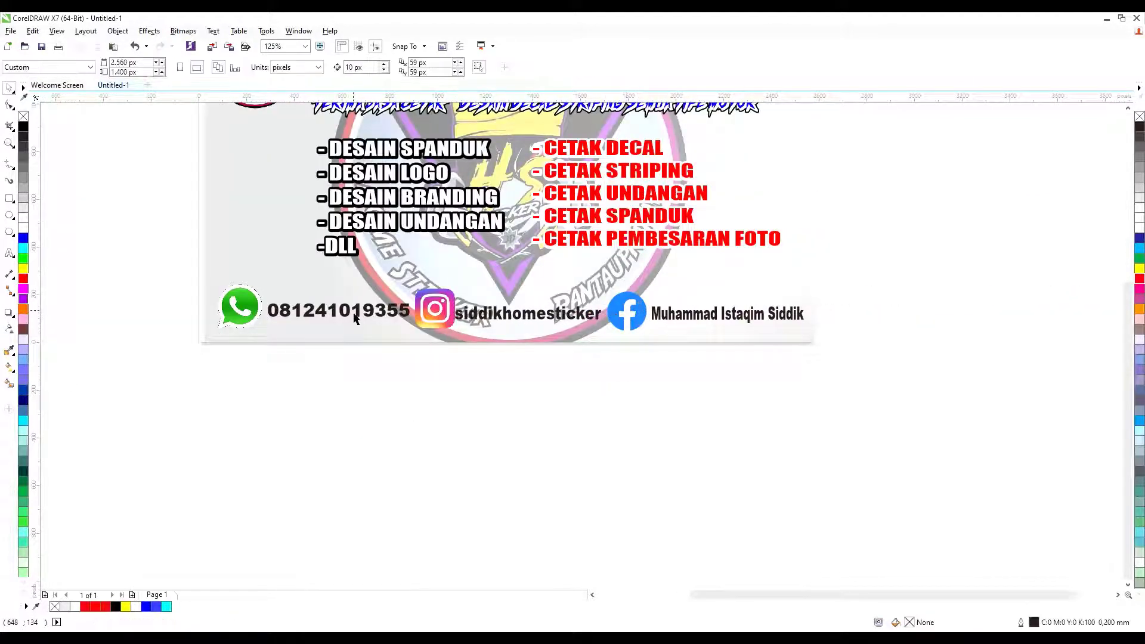
{"action": "left_click", "coordinate": [358, 321]}
{"action": "left_click", "coordinate": [644, 383]}
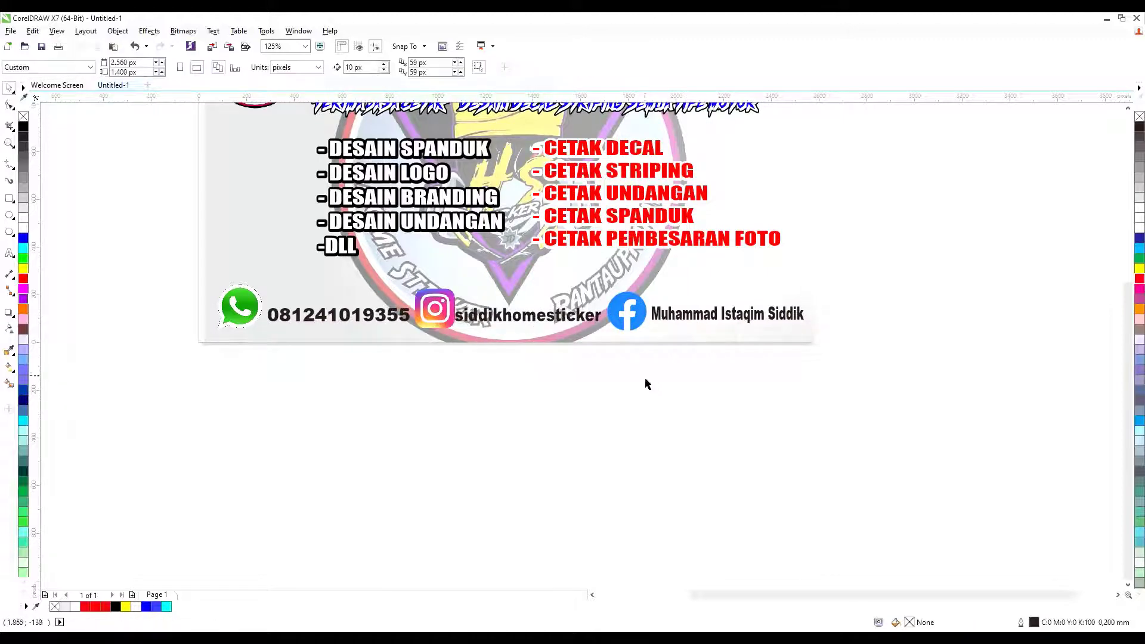
{"action": "scroll", "coordinate": [480, 325], "scroll_direction": "up", "scroll_amount": 2}
{"action": "left_click_drag", "start_coordinate": [480, 325], "coordinate": [486, 325]}
{"action": "left_click", "coordinate": [626, 409]}
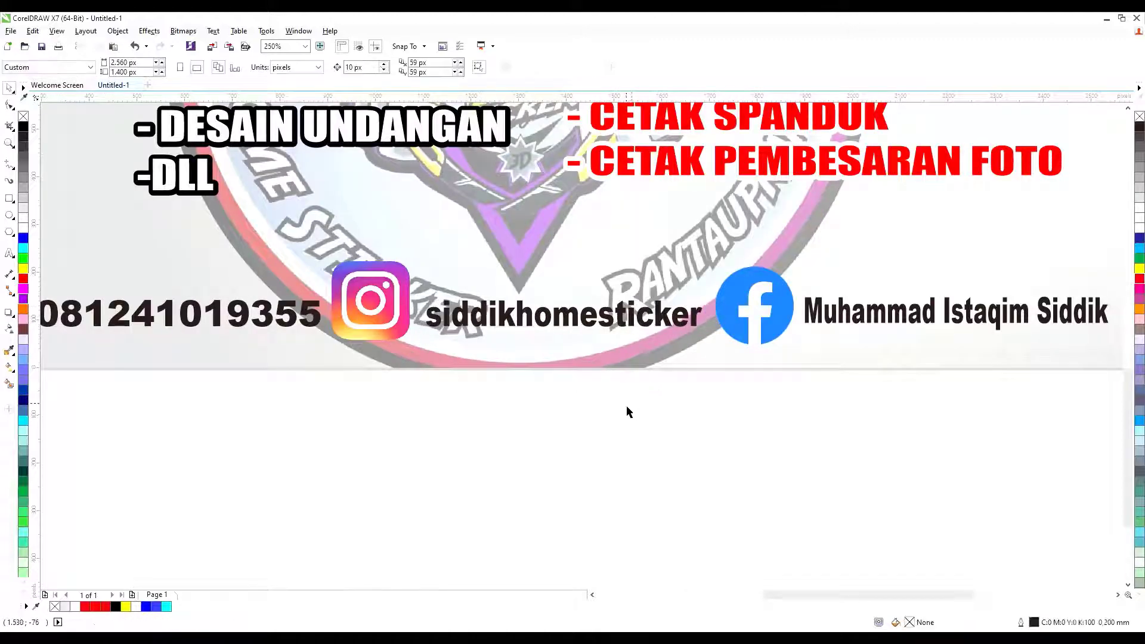
{"action": "scroll", "coordinate": [626, 409], "scroll_direction": "down", "scroll_amount": 2}
{"action": "left_click", "coordinate": [514, 367]}
Select the phone, handle and name texts and nudge them up level with the icons.
{"action": "key", "text": "Tab"}
{"action": "left_click", "coordinate": [597, 358], "text": "shift"}
{"action": "left_click", "coordinate": [762, 358], "text": "shift"}
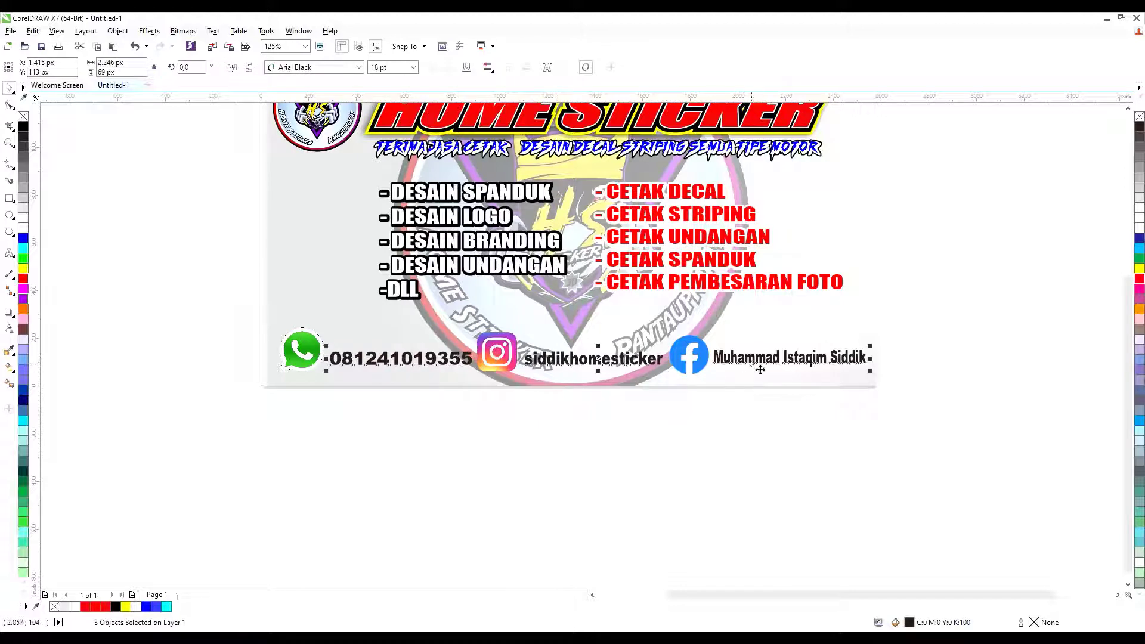
{"action": "key", "text": "Up"}
{"action": "key", "text": "Up"}
{"action": "key", "text": "Up"}
{"action": "key", "text": "Escape"}
Check the contact row selection, then marquee-select every object of the card design.
{"action": "left_click", "coordinate": [541, 364]}
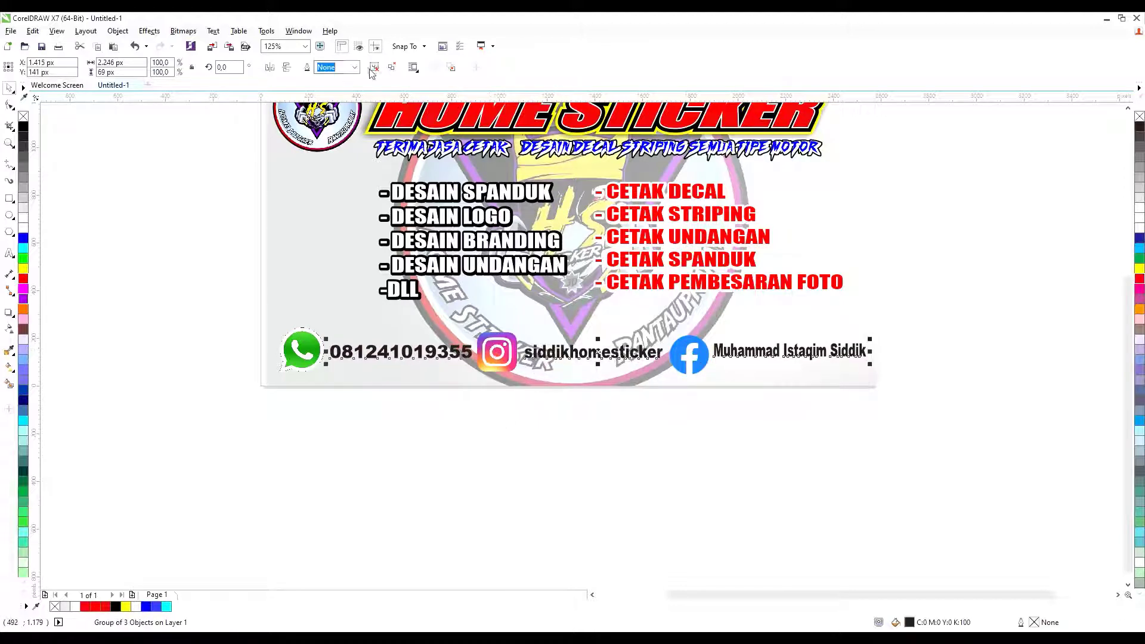
{"action": "left_click", "coordinate": [204, 273]}
{"action": "left_click", "coordinate": [382, 359]}
{"action": "key", "text": "Tab"}
{"action": "key", "text": "Tab"}
{"action": "key", "text": "Tab"}
{"action": "key", "text": "Tab"}
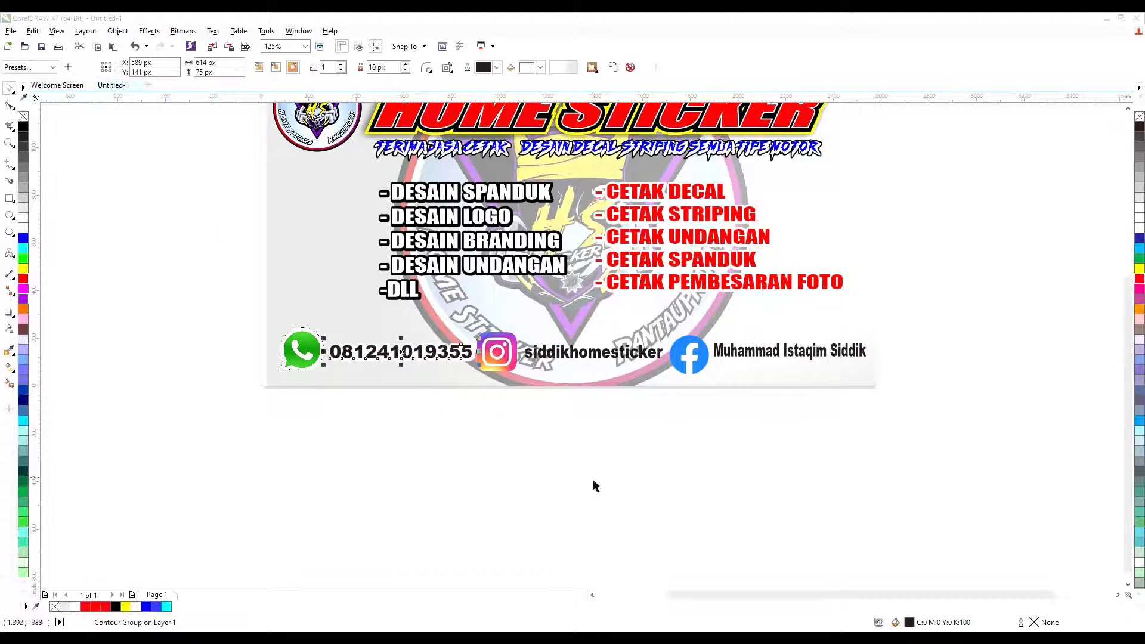
{"action": "left_click", "coordinate": [721, 470]}
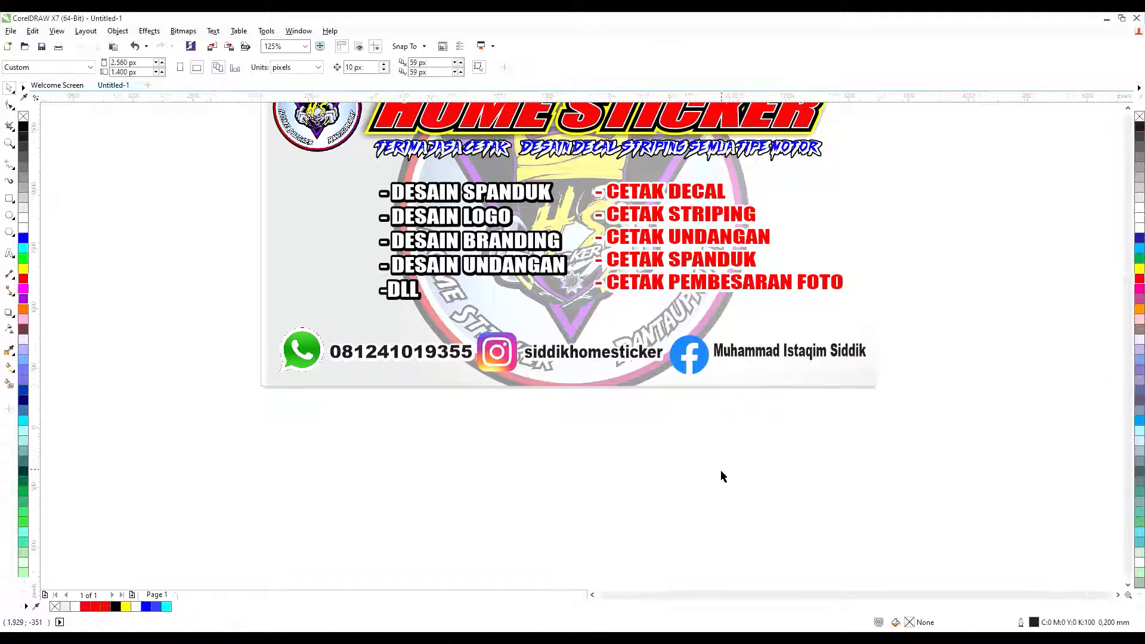
{"action": "scroll", "coordinate": [722, 470], "scroll_direction": "down", "scroll_amount": 1}
{"action": "left_click_drag", "start_coordinate": [871, 391], "coordinate": [484, 444]}
{"action": "left_click", "coordinate": [502, 469]}
{"action": "scroll", "coordinate": [614, 414], "scroll_direction": "up", "scroll_amount": 1}
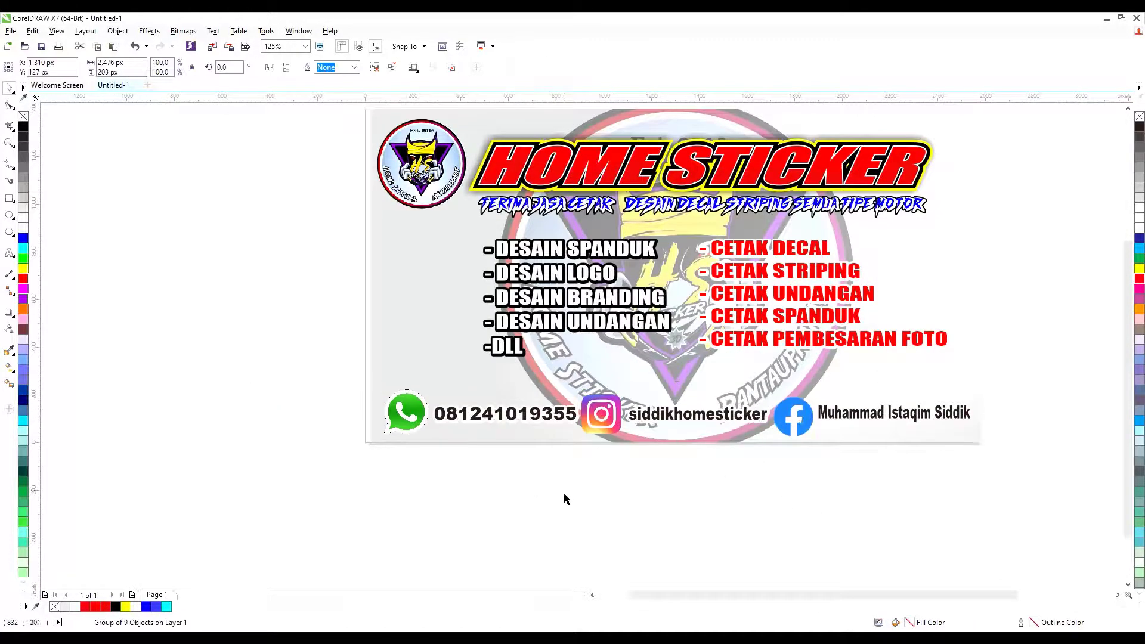
{"action": "scroll", "coordinate": [565, 496], "scroll_direction": "down", "scroll_amount": 4}
{"action": "left_click_drag", "start_coordinate": [703, 355], "coordinate": [492, 480]}
Undo the accidental move and marquee-select the whole card design to group it.
{"action": "key", "text": "ctrl+z"}
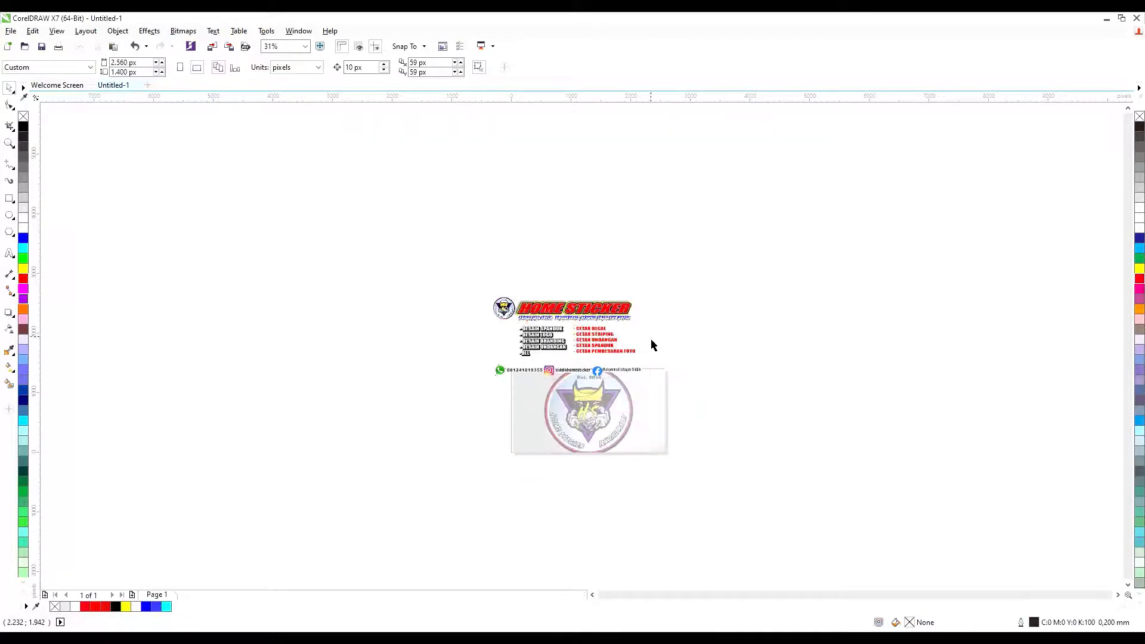
{"action": "key", "text": "ctrl+shift+z"}
{"action": "left_click", "coordinate": [442, 491]}
{"action": "scroll", "coordinate": [603, 424], "scroll_direction": "up", "scroll_amount": 4}
{"action": "key", "text": "ctrl+z"}
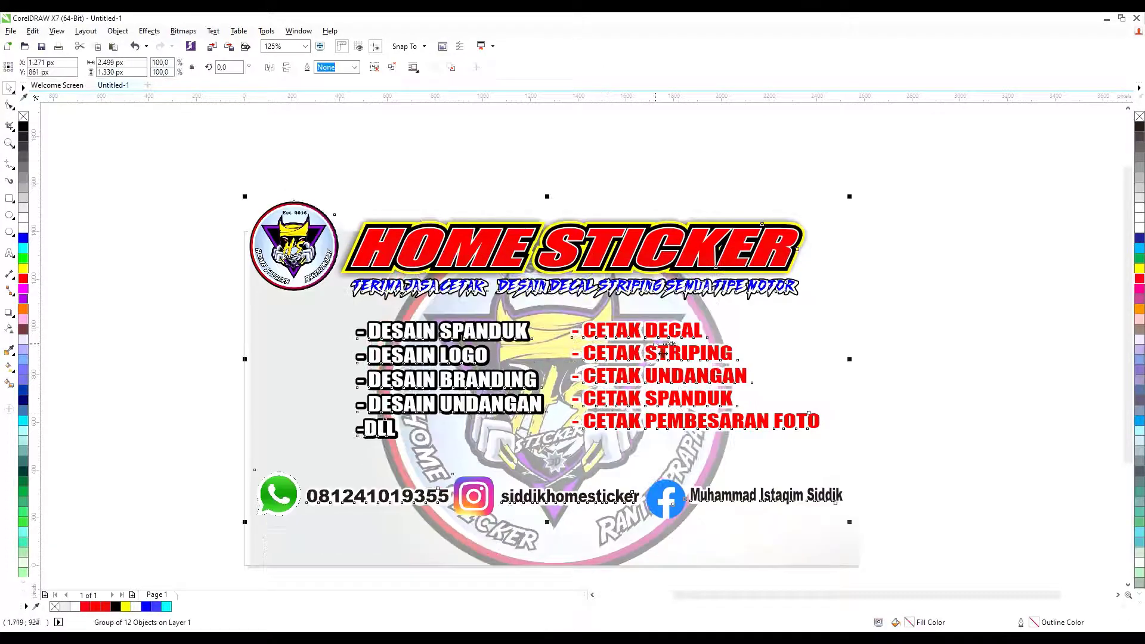
{"action": "key", "text": "ctrl+shift+z"}
{"action": "scroll", "coordinate": [895, 206], "scroll_direction": "down", "scroll_amount": 2}
{"action": "left_click_drag", "start_coordinate": [910, 197], "coordinate": [453, 475]}
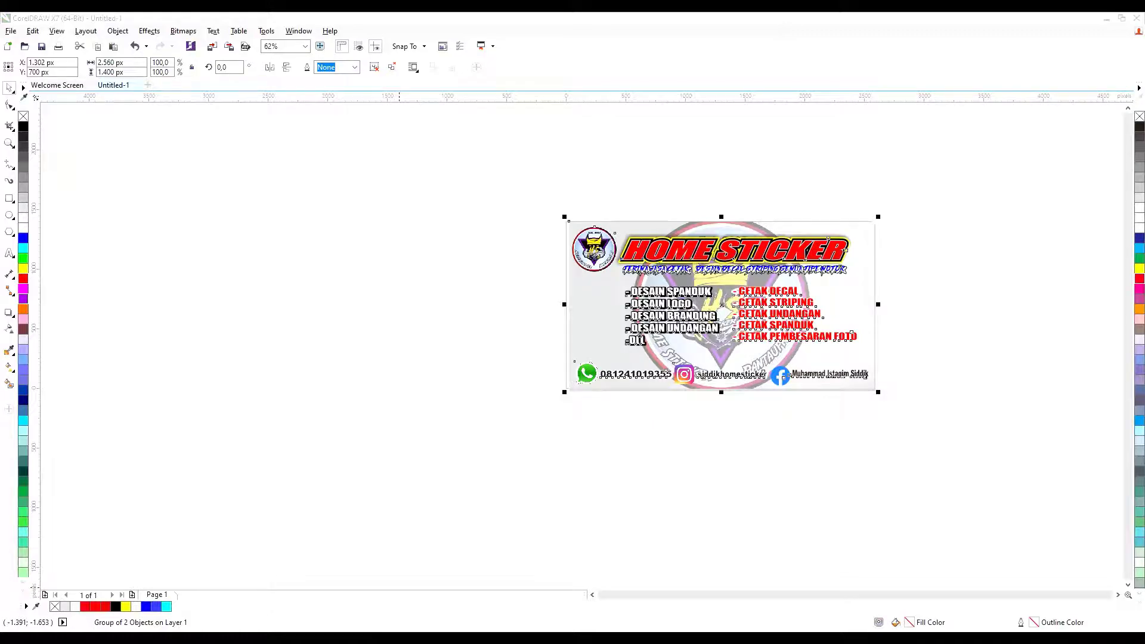
{"action": "key", "text": "alt+Tab"}
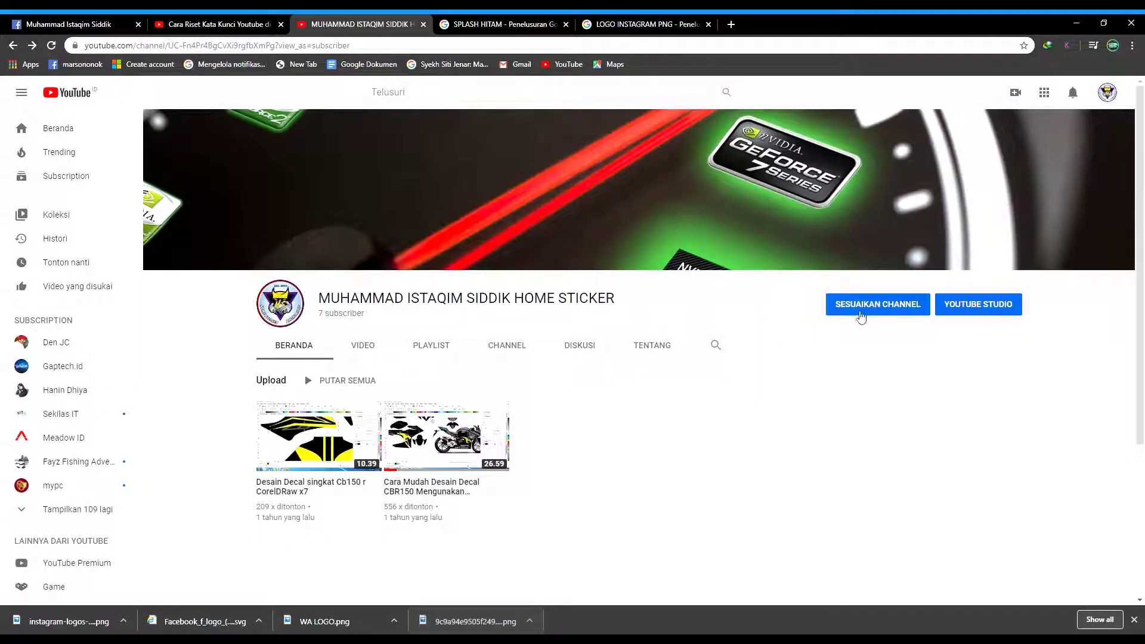
Upload the exported HOME STICKER image from the computer as the YouTube channel header.
{"action": "left_click", "coordinate": [1110, 133]}
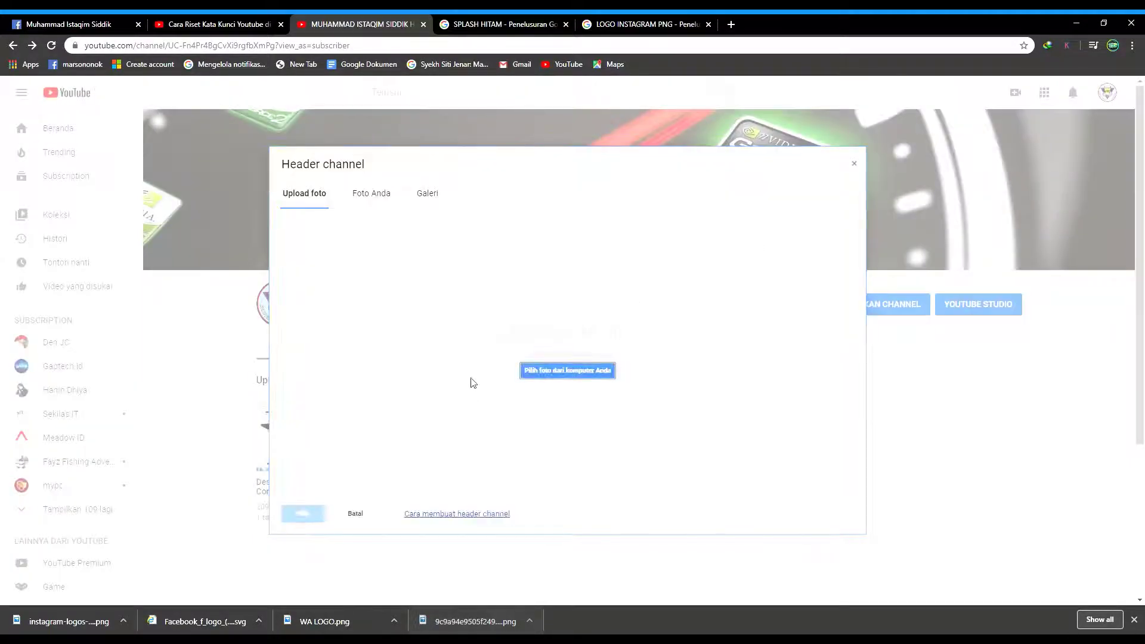
{"action": "left_click", "coordinate": [542, 374]}
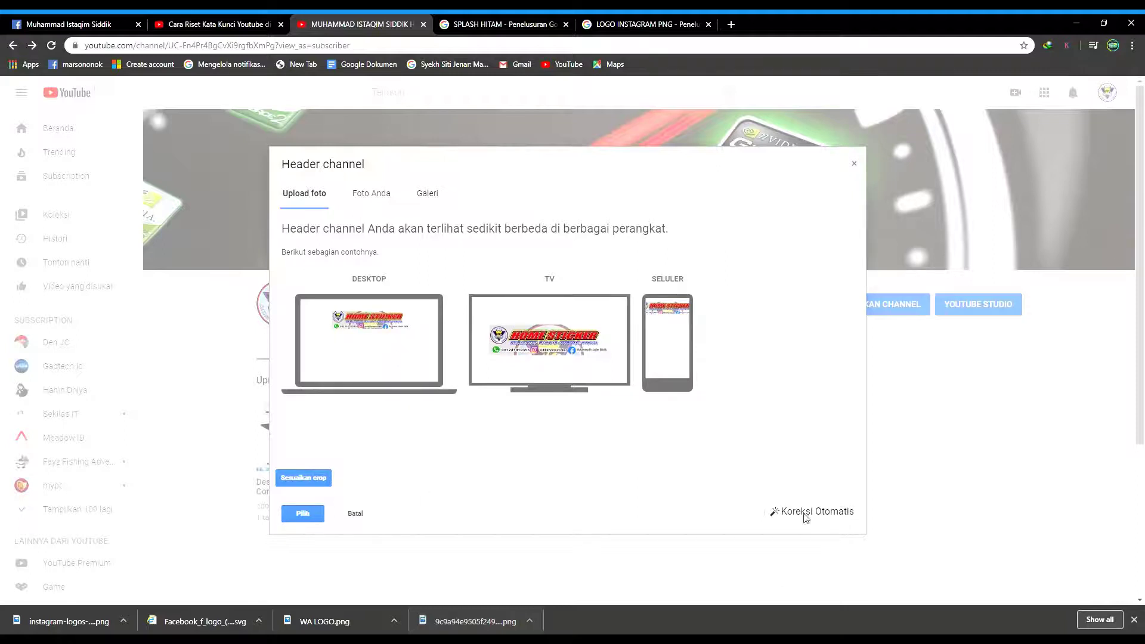
{"action": "left_click", "coordinate": [303, 514]}
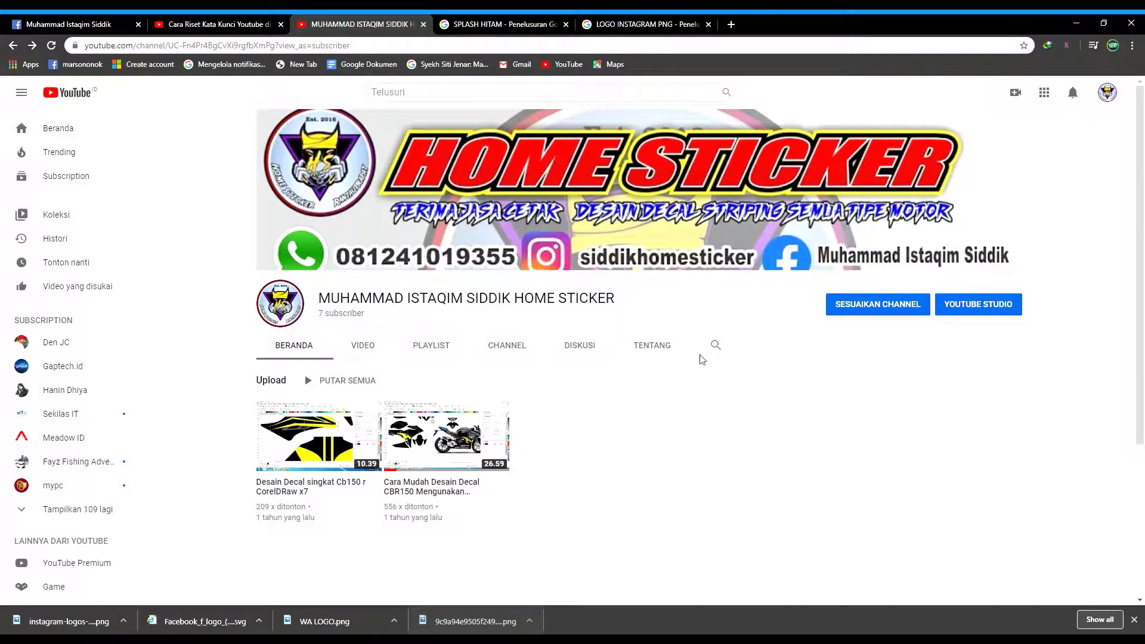
Check the new banner on the VIDEO, PLAYLIST and CHANNEL pages, then return to BERANDA.
{"action": "left_click", "coordinate": [363, 345]}
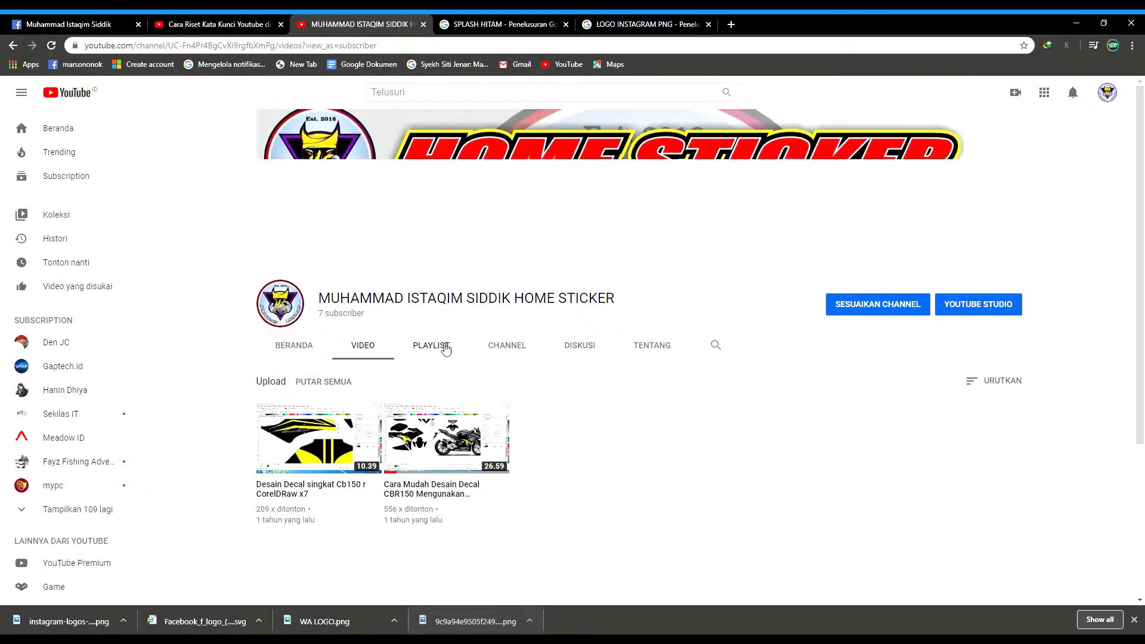
{"action": "left_click", "coordinate": [445, 350]}
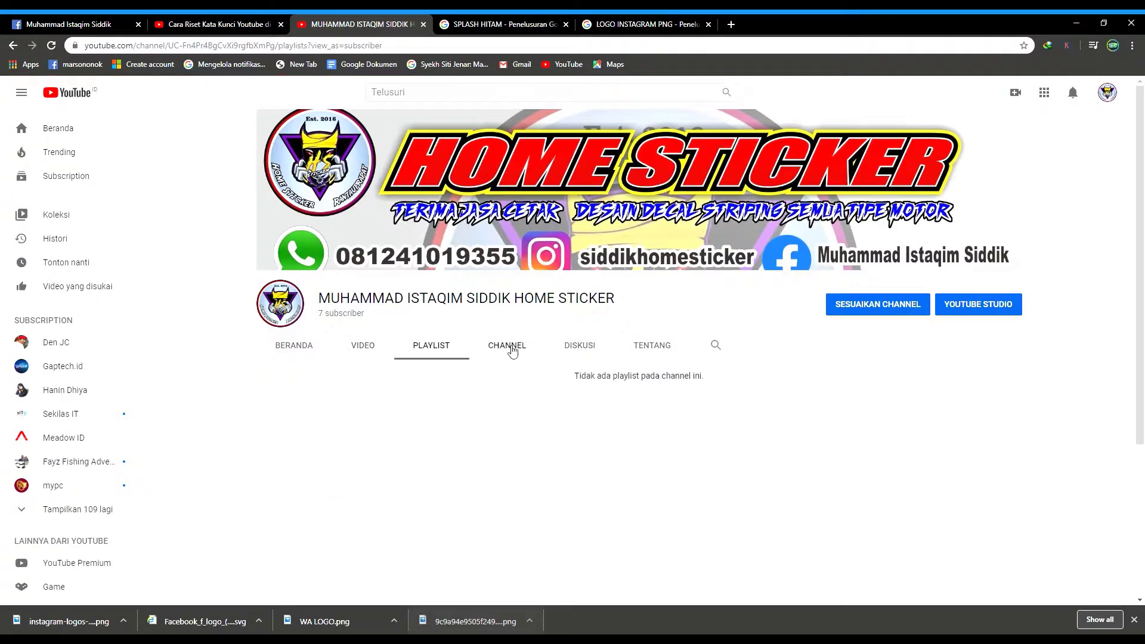
{"action": "left_click", "coordinate": [512, 350]}
{"action": "left_click", "coordinate": [303, 353]}
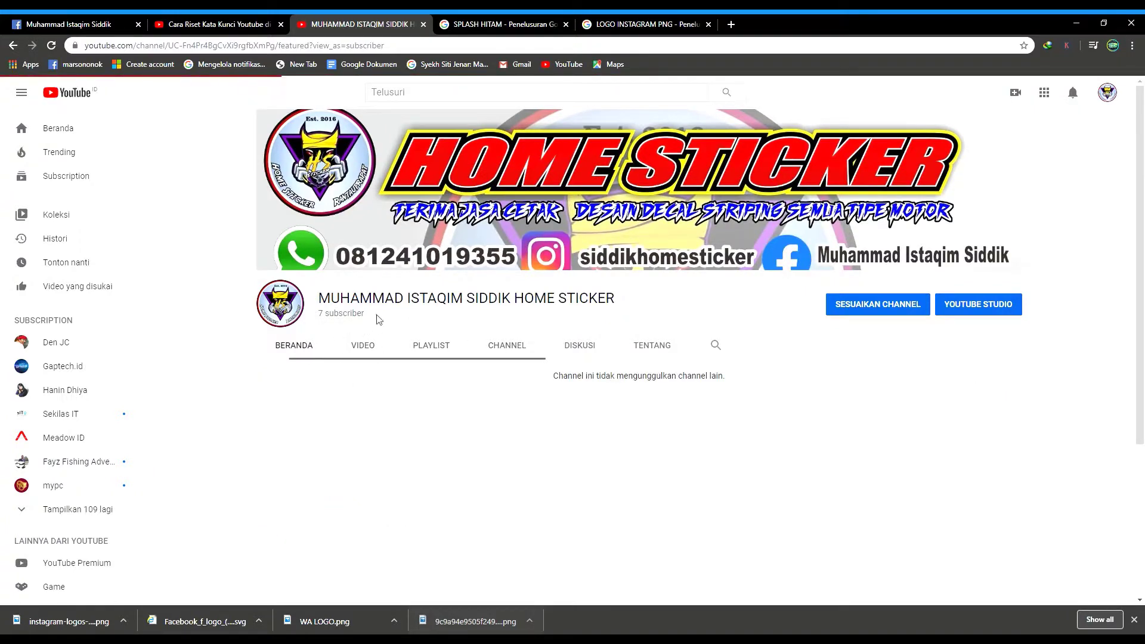